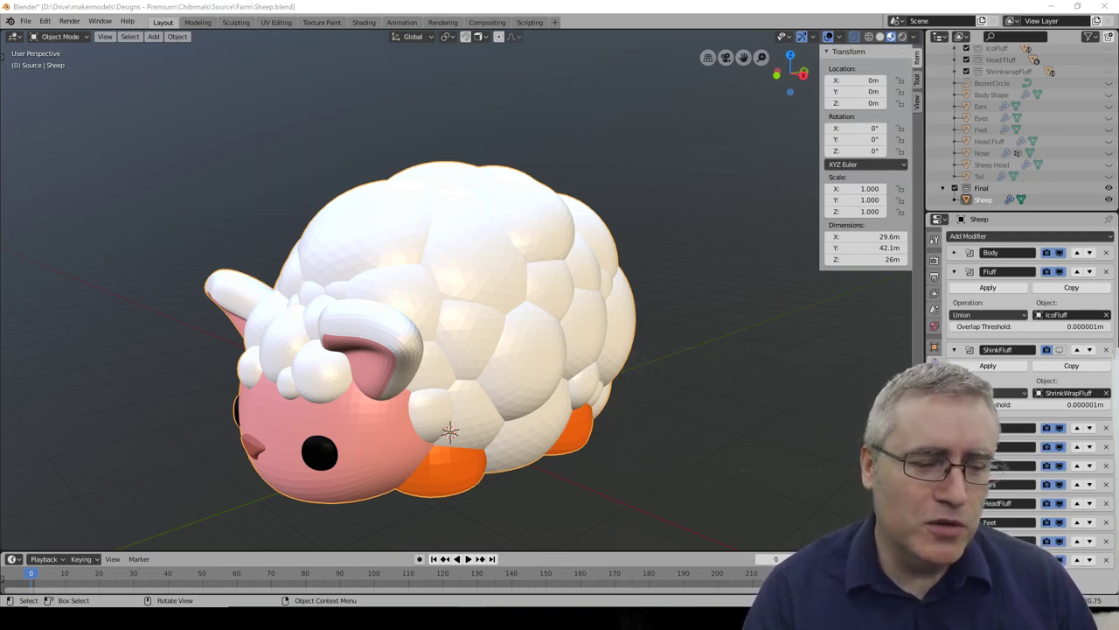
Examine the finished sheep model from the front, both sides and above
{"action": "middle_click_drag", "start_coordinate": [200, 270], "coordinate": [265, 309]}
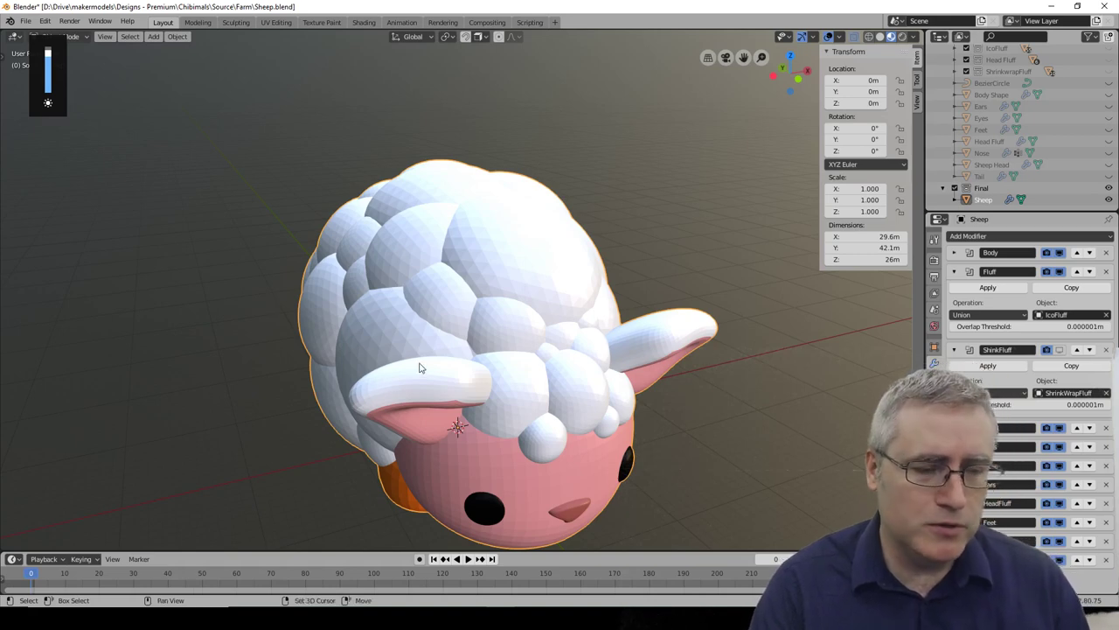
{"action": "scroll", "coordinate": [419, 367], "scroll_direction": "down", "scroll_amount": 2}
{"action": "scroll", "coordinate": [416, 373], "scroll_direction": "up", "scroll_amount": 2}
{"action": "middle_click_drag", "start_coordinate": [441, 378], "coordinate": [353, 360]}
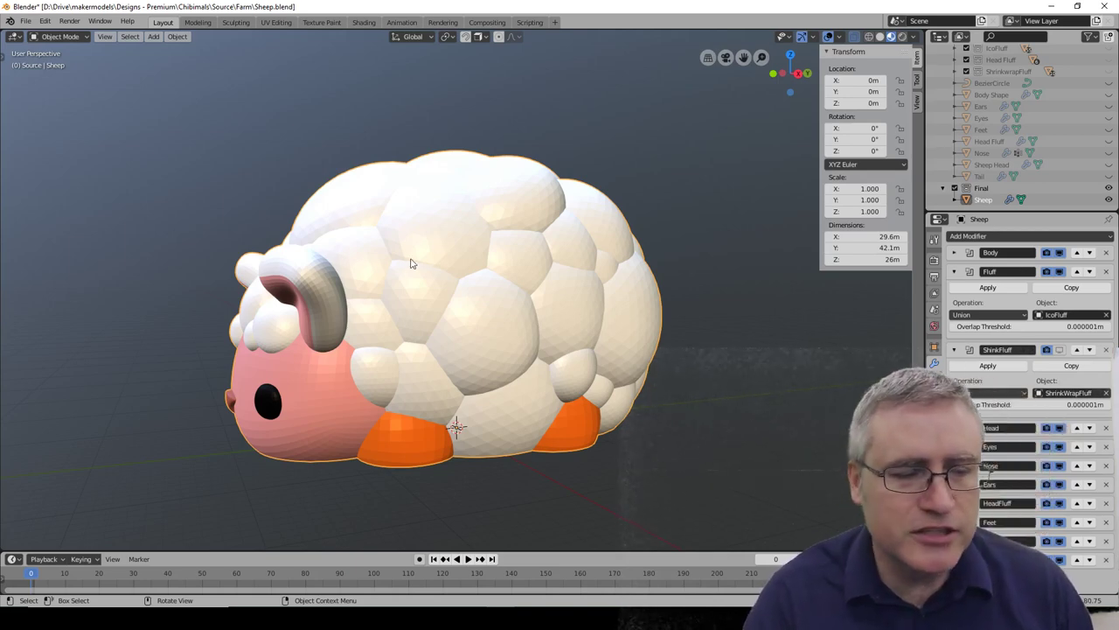
{"action": "middle_click_drag", "start_coordinate": [409, 260], "coordinate": [539, 271]}
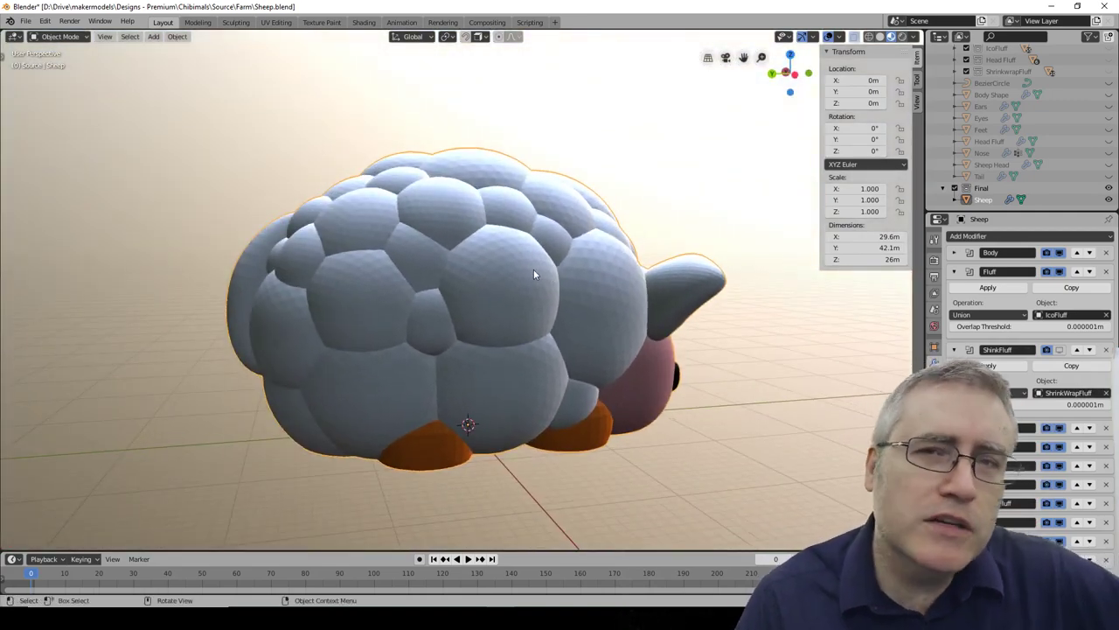
{"action": "middle_click_drag", "start_coordinate": [565, 272], "coordinate": [443, 293]}
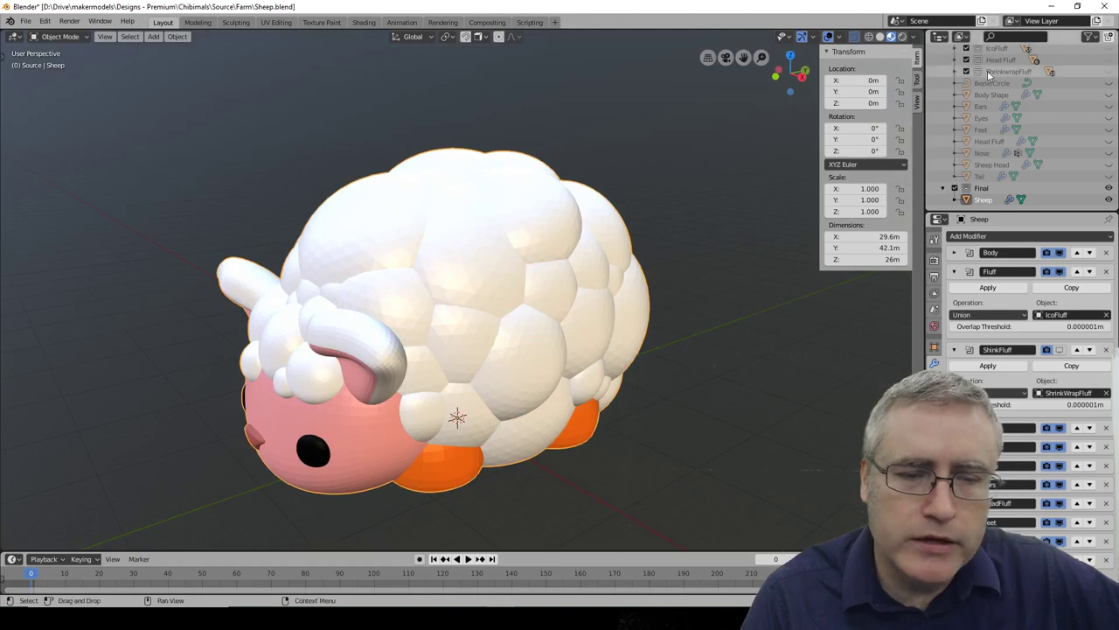
Exclude the Final collection and show all the individual Source objects, from BezierCircle and Body Shape through Sheep Head and Tail
{"action": "left_click", "coordinate": [954, 187]}
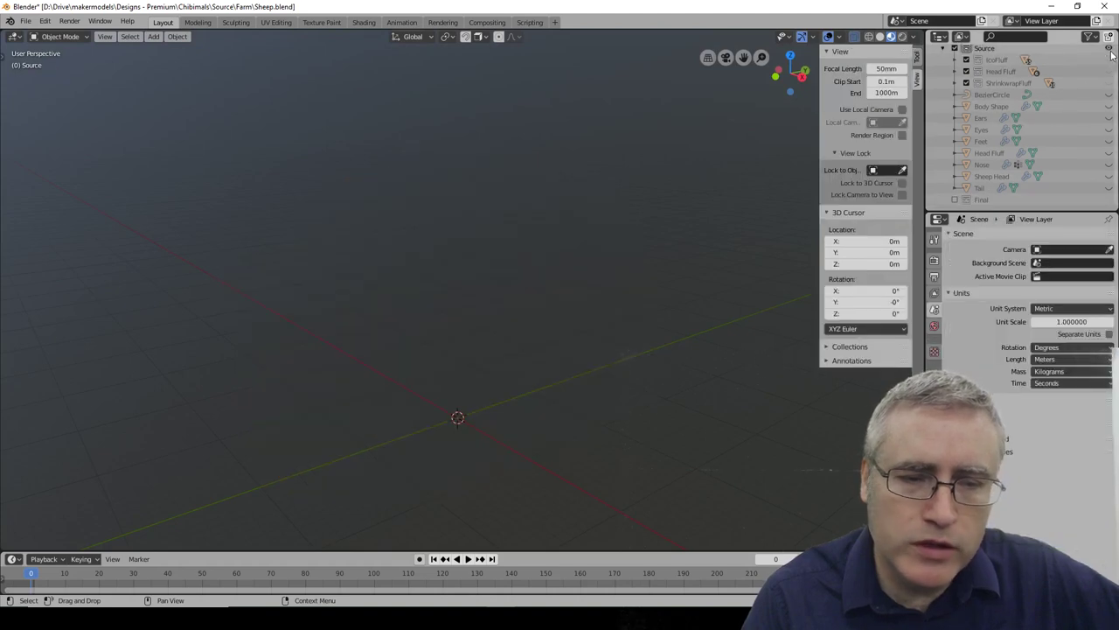
{"action": "left_click", "coordinate": [1109, 94]}
{"action": "left_click", "coordinate": [1109, 106]}
{"action": "left_click", "coordinate": [1109, 118]}
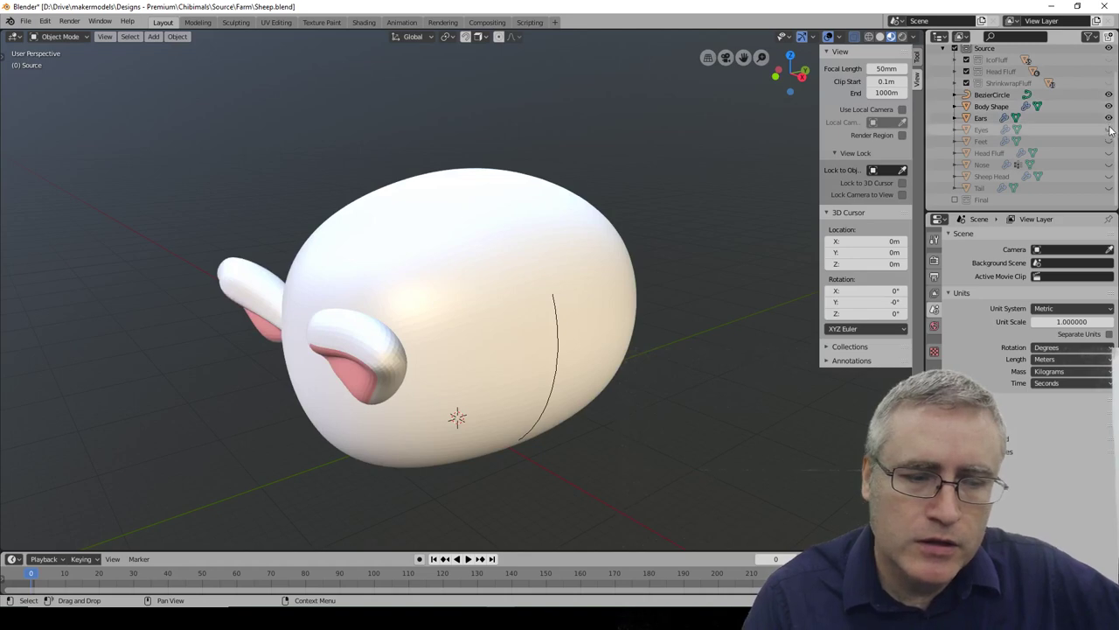
{"action": "left_click", "coordinate": [1109, 130]}
{"action": "left_click", "coordinate": [1109, 141]}
{"action": "left_click", "coordinate": [1109, 152]}
{"action": "left_click", "coordinate": [1108, 164]}
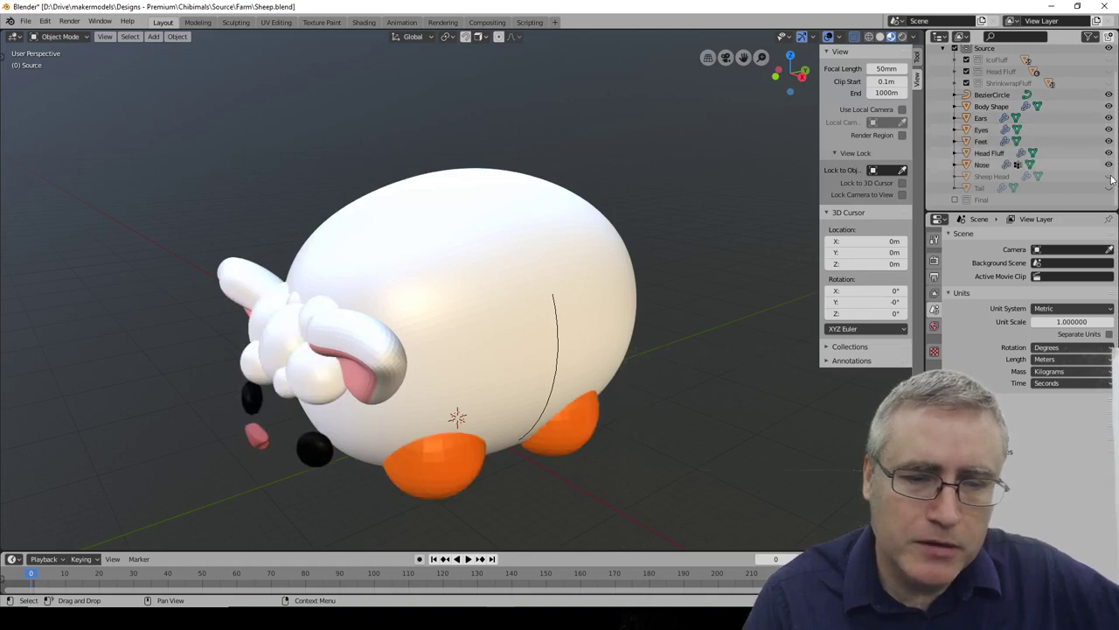
{"action": "left_click", "coordinate": [1109, 175]}
{"action": "left_click", "coordinate": [1108, 187]}
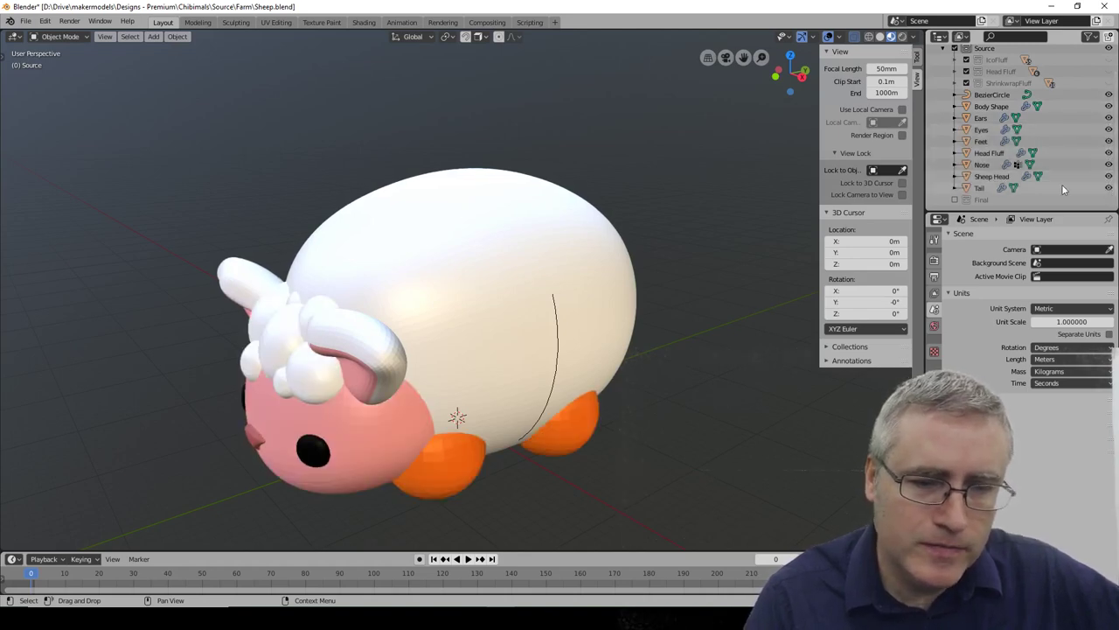
{"action": "mouse_move", "coordinate": [660, 189]}
{"action": "middle_mouse_down"}
{"action": "mouse_move", "coordinate": [560, 204]}
{"action": "mouse_move", "coordinate": [665, 194]}
{"action": "middle_mouse_up"}
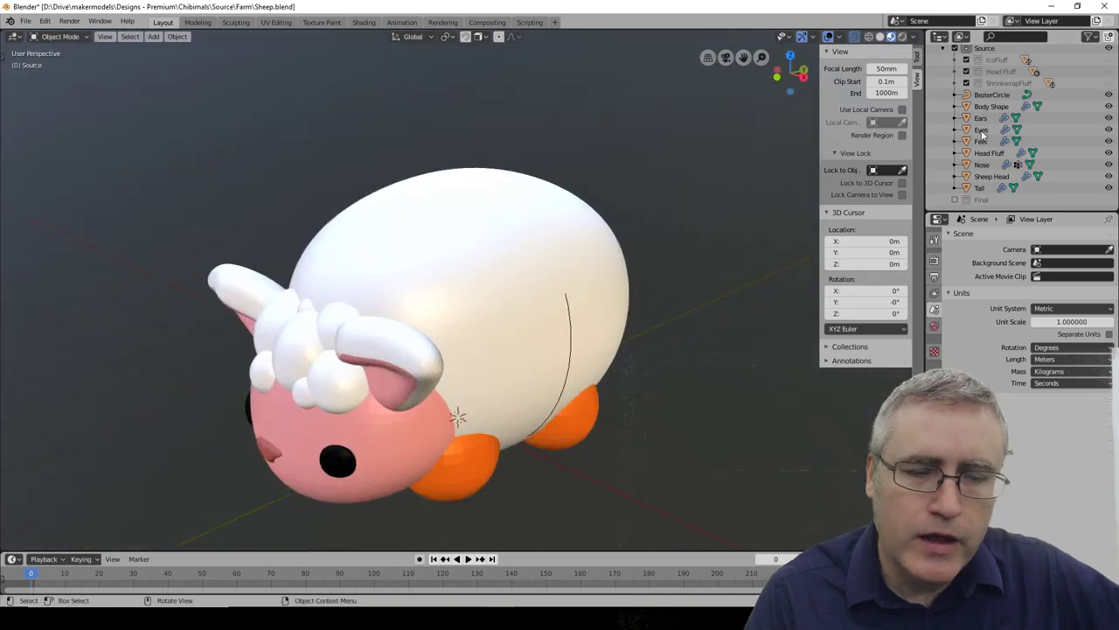
Show the ShrinkwrapFluff collection and examine its flattened fluff pieces around the body from both sides
{"action": "left_click", "coordinate": [1109, 82]}
{"action": "middle_click_drag", "start_coordinate": [723, 257], "coordinate": [580, 278]}
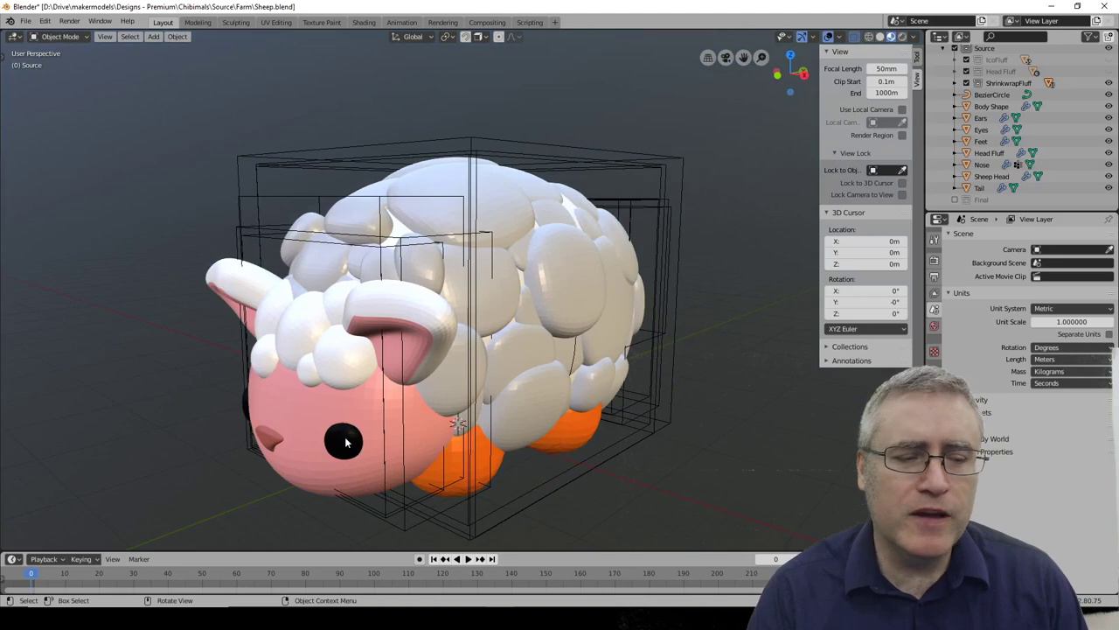
{"action": "middle_click_drag", "start_coordinate": [579, 283], "coordinate": [468, 252]}
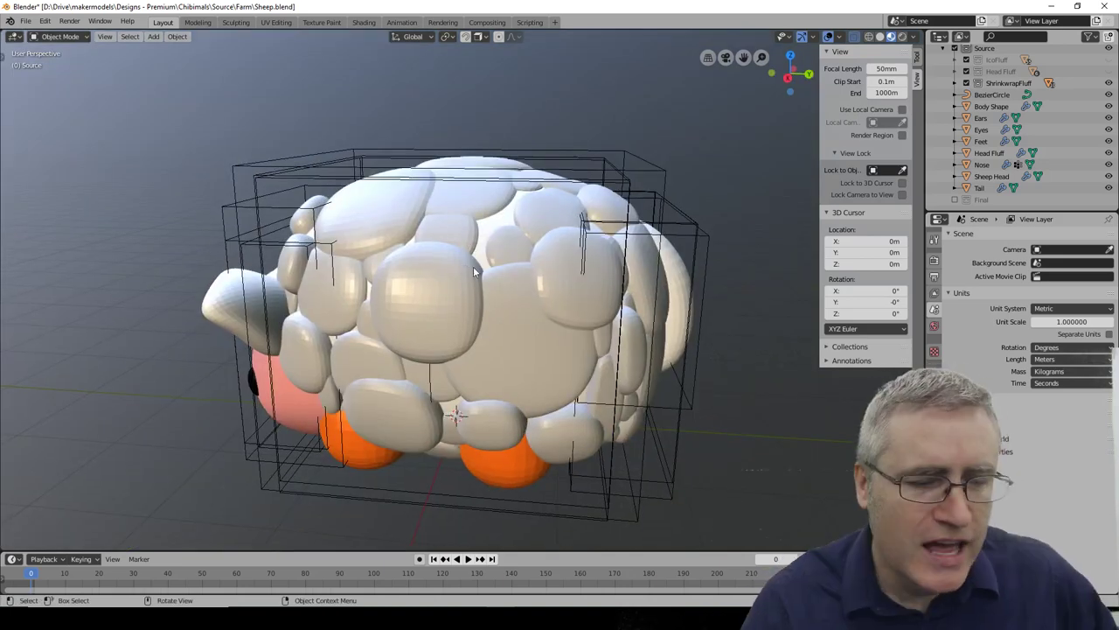
{"action": "middle_click_drag", "start_coordinate": [382, 288], "coordinate": [550, 285]}
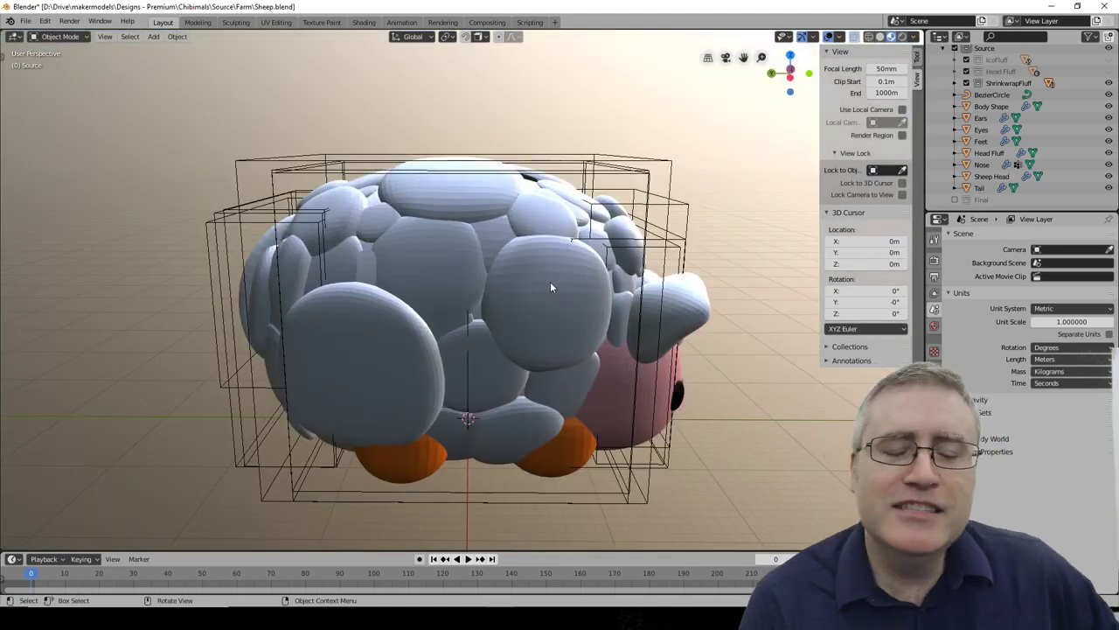
{"action": "middle_click_drag", "start_coordinate": [550, 286], "coordinate": [521, 297]}
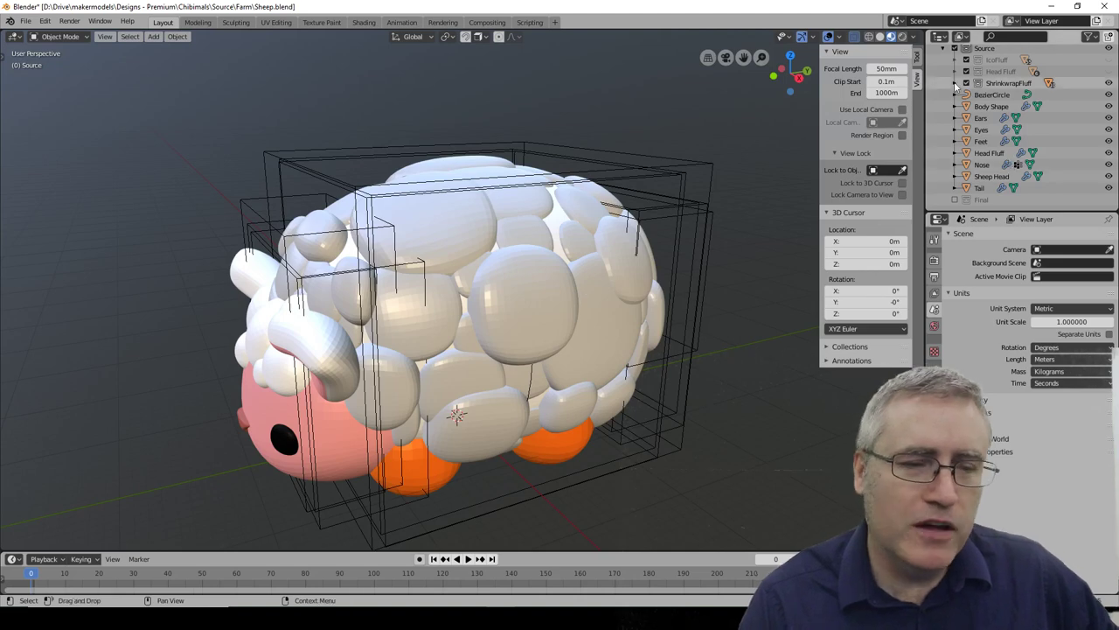
Hide the ShrinkwrapFluff collection and toggle the Head Fluff collection to inspect its pieces, leaving it hidden
{"action": "left_click", "coordinate": [1109, 82]}
{"action": "left_click", "coordinate": [1109, 71]}
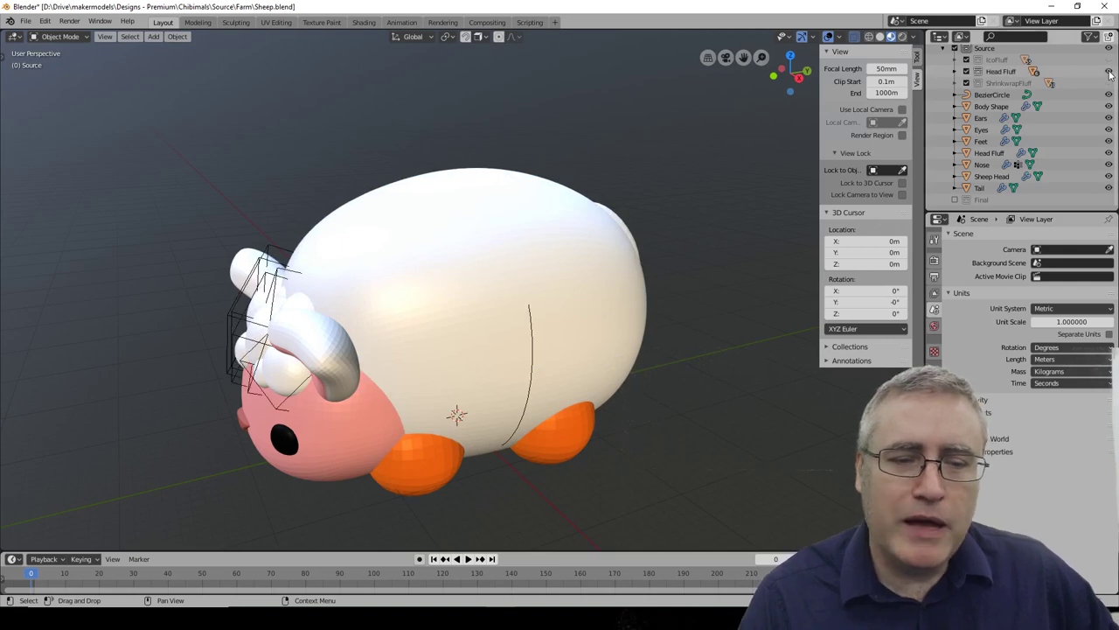
{"action": "left_click", "coordinate": [1109, 72]}
{"action": "left_click", "coordinate": [1109, 71]}
{"action": "left_click", "coordinate": [1109, 70]}
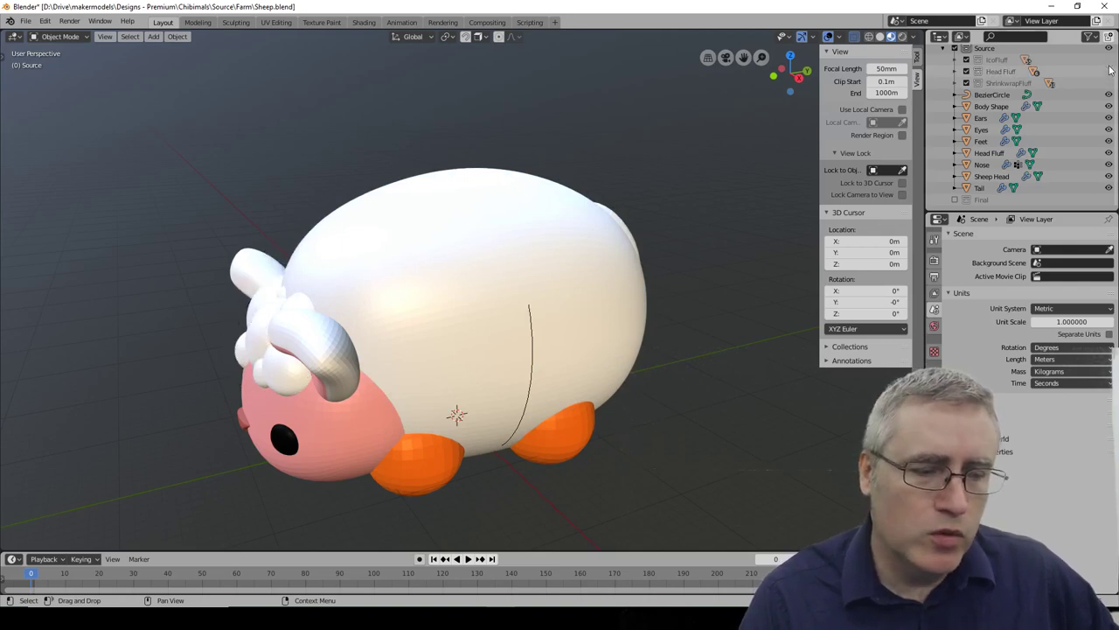
Show the IcoFluff collection, select the IcoFluff body wool and examine it from several sides
{"action": "left_click", "coordinate": [1109, 59]}
{"action": "middle_click_drag", "start_coordinate": [489, 225], "coordinate": [517, 230]}
{"action": "left_click", "coordinate": [476, 259]}
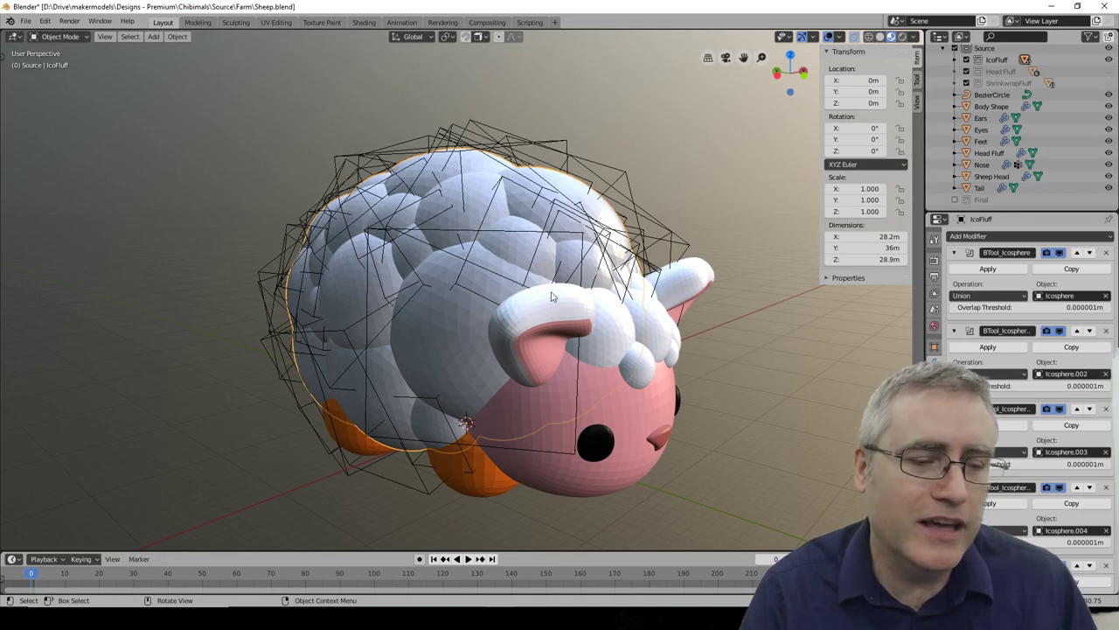
{"action": "middle_click_drag", "start_coordinate": [490, 309], "coordinate": [461, 285]}
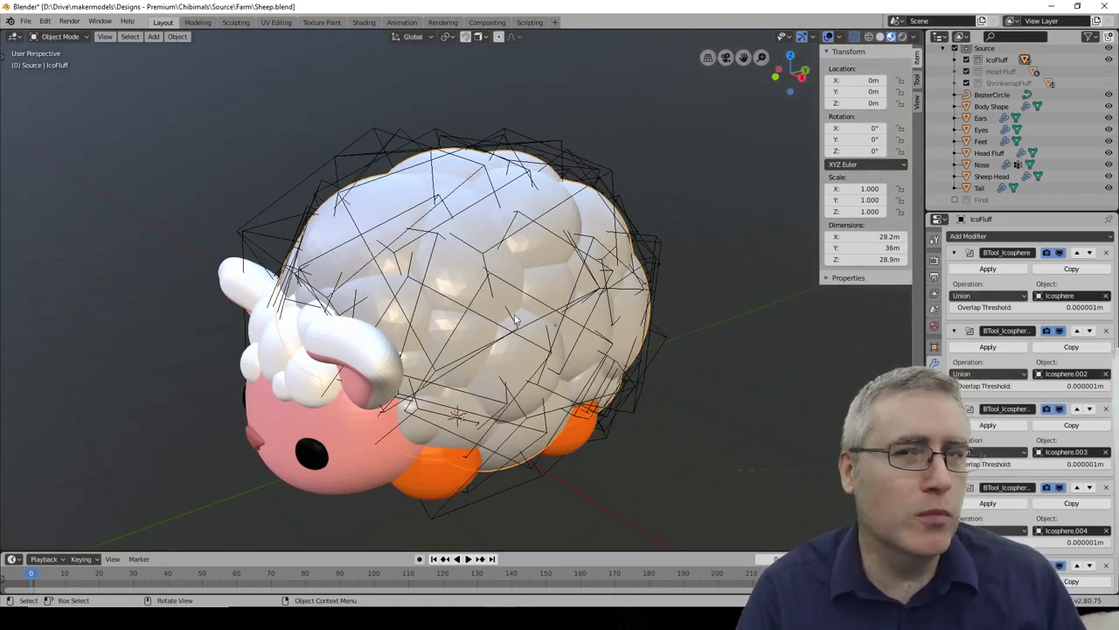
{"action": "middle_click_drag", "start_coordinate": [517, 320], "coordinate": [475, 296]}
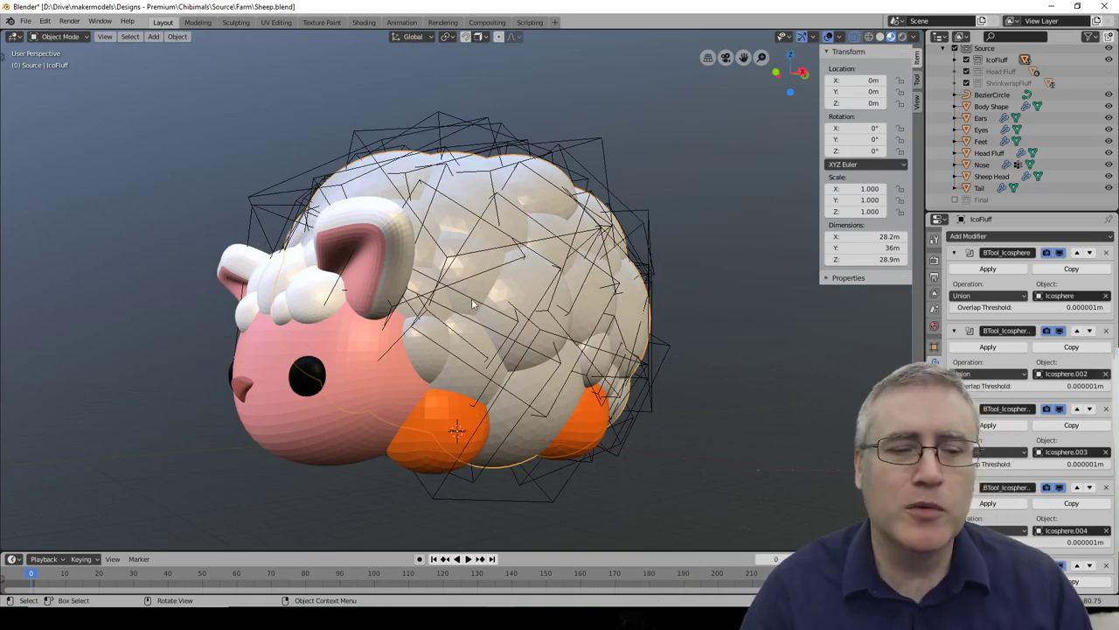
{"action": "middle_click_drag", "start_coordinate": [472, 303], "coordinate": [525, 281]}
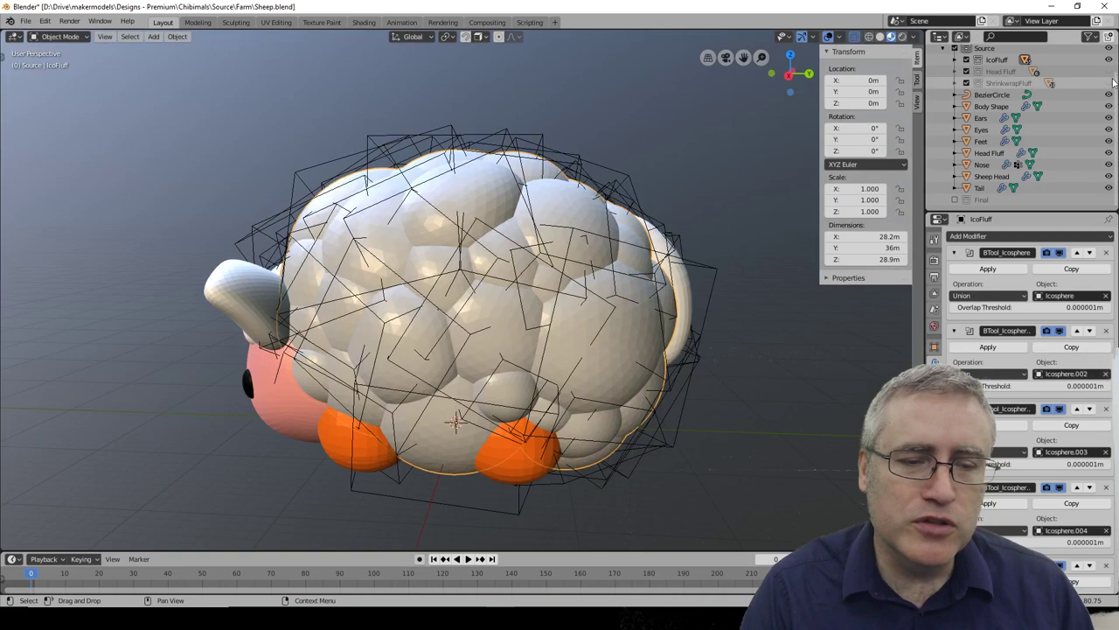
Hide the Source collection, re-enable the Final collection and select the combined Sheep object in the front view
{"action": "left_click", "coordinate": [1109, 49]}
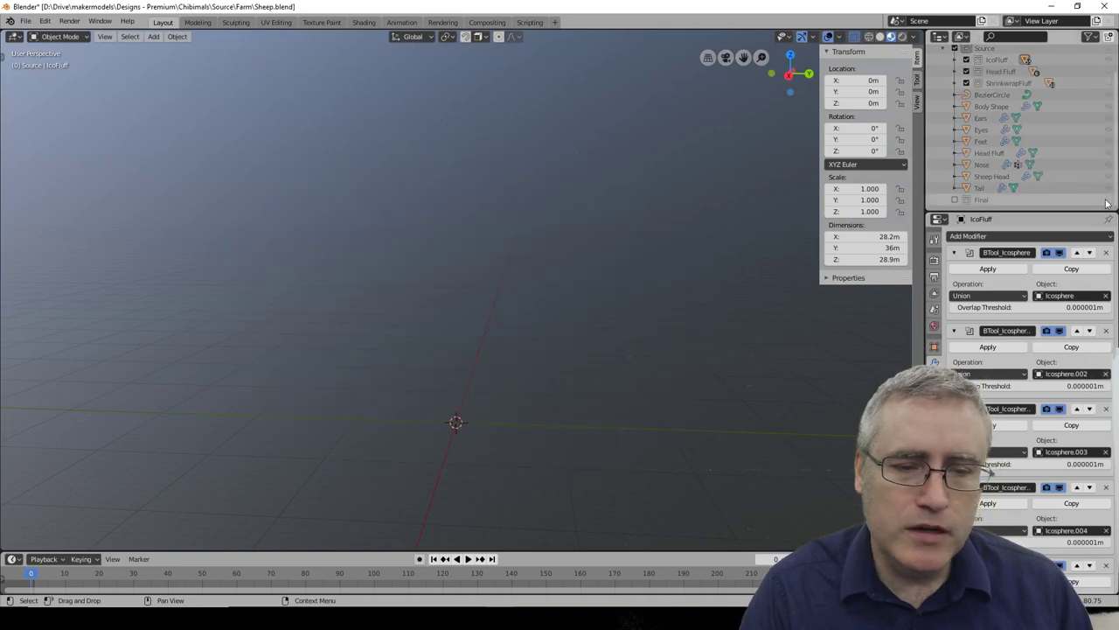
{"action": "left_click", "coordinate": [956, 199]}
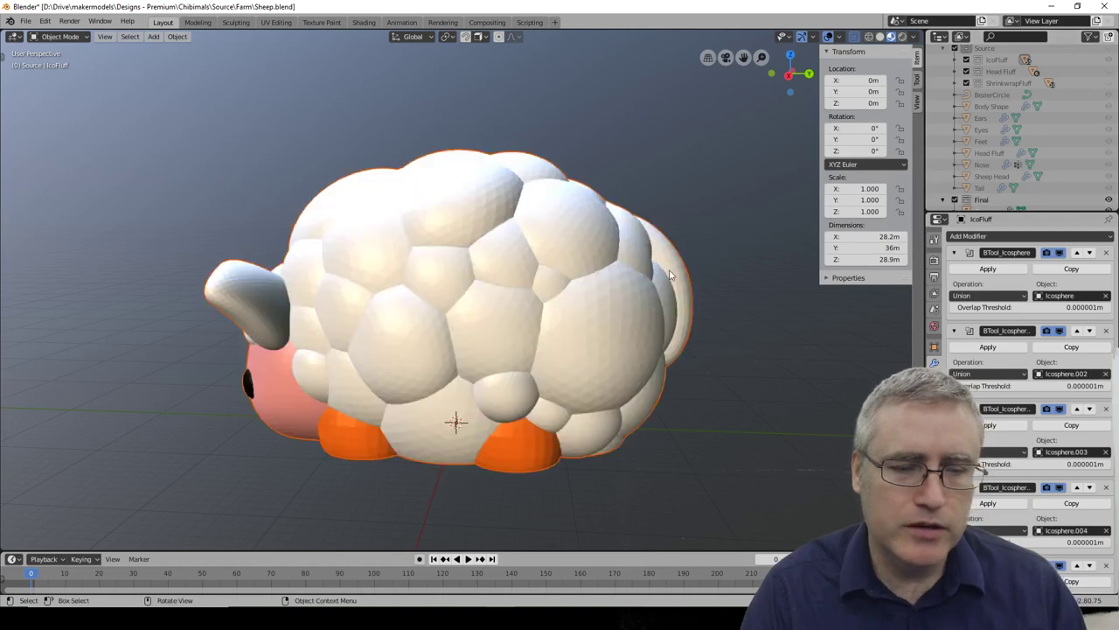
{"action": "middle_click_drag", "start_coordinate": [477, 268], "coordinate": [604, 305]}
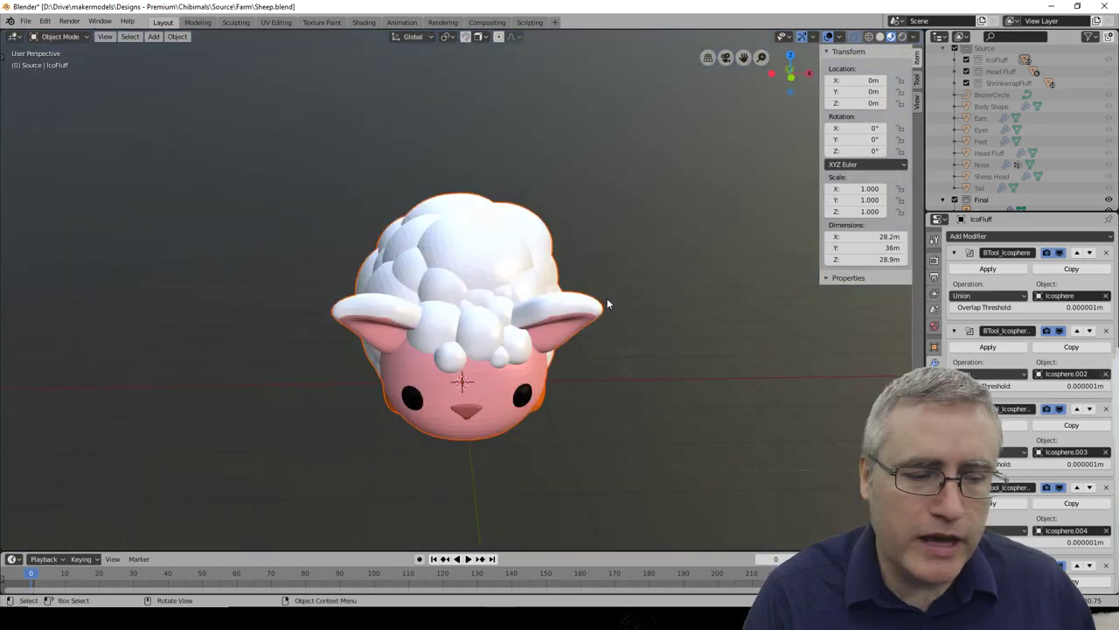
{"action": "key", "text": "KP_1"}
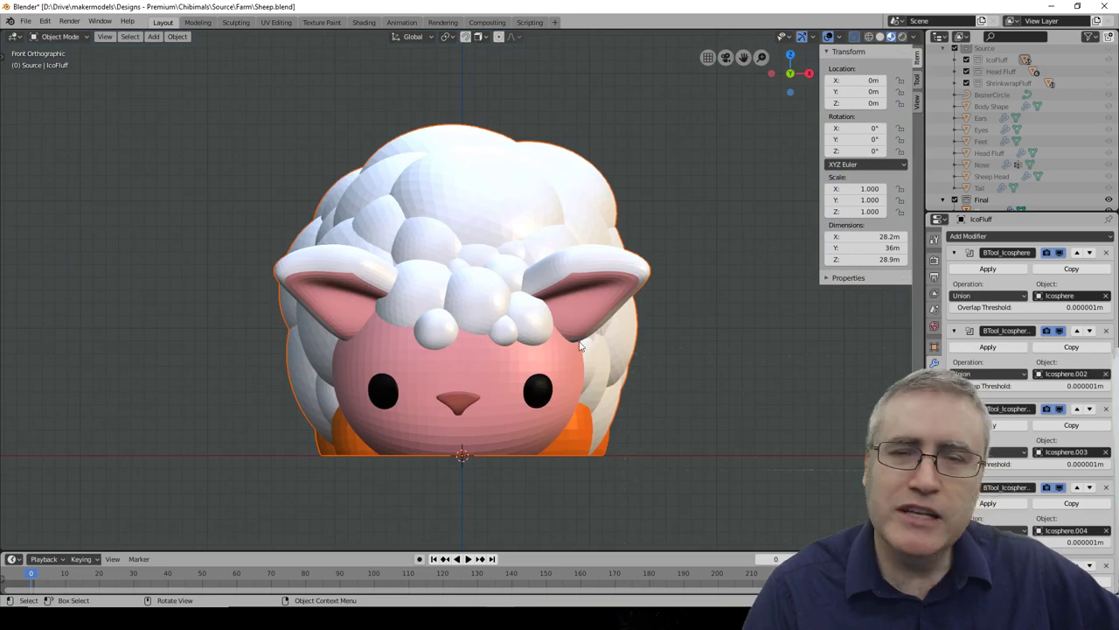
{"action": "left_click", "coordinate": [566, 352]}
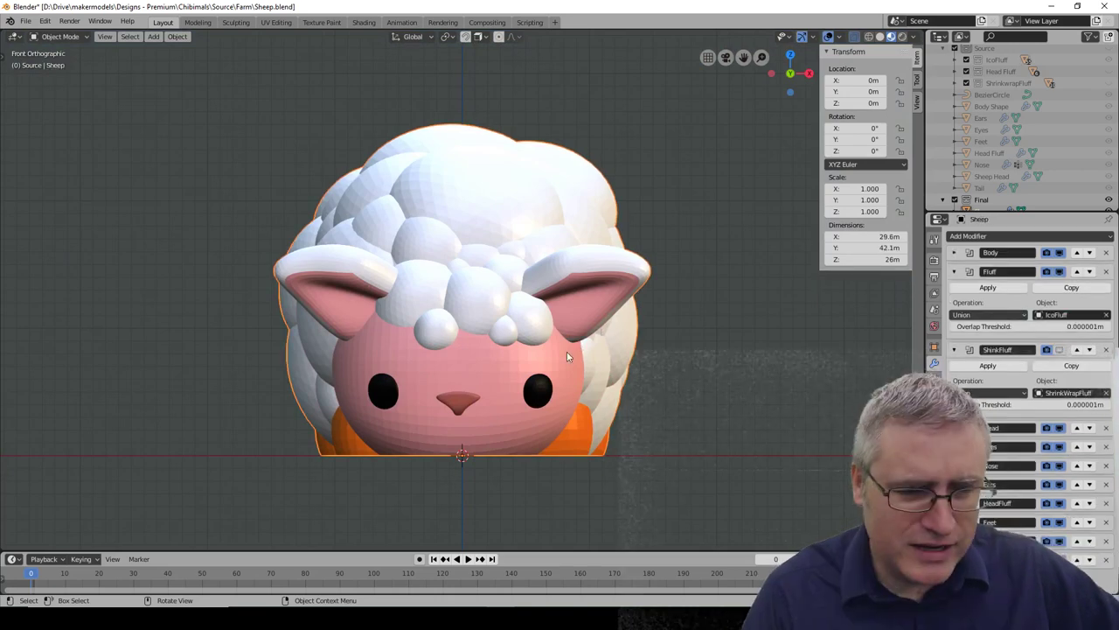
{"action": "middle_click_drag", "start_coordinate": [683, 290], "coordinate": [614, 281]}
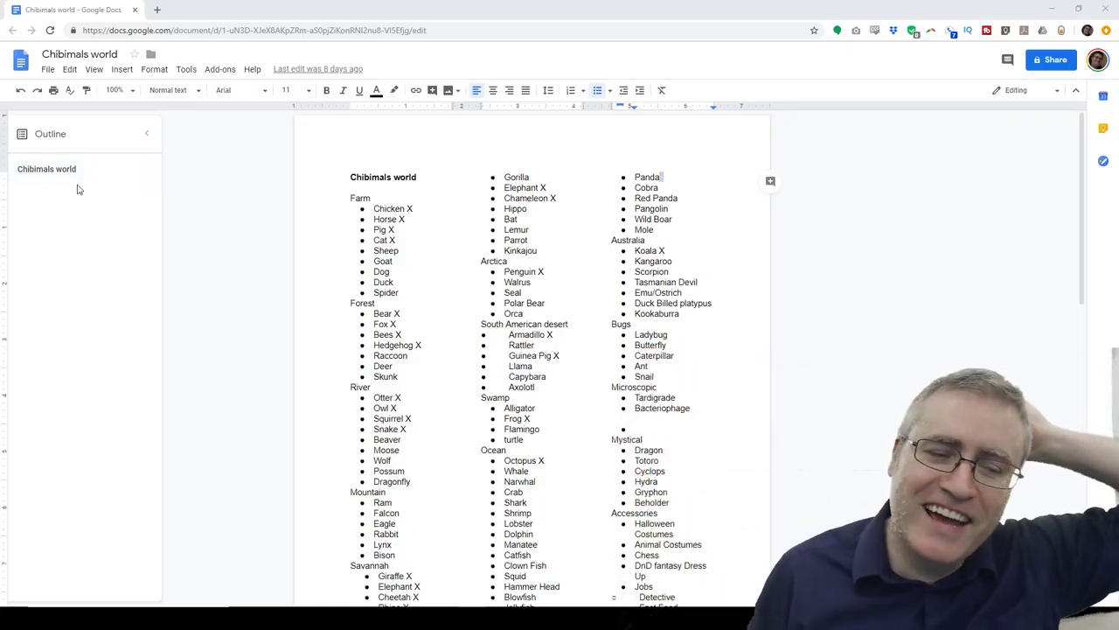
Switch to the Chibimals world document in Google Docs and mark Sheep in the Farm list with an X
{"action": "left_click", "coordinate": [399, 256]}
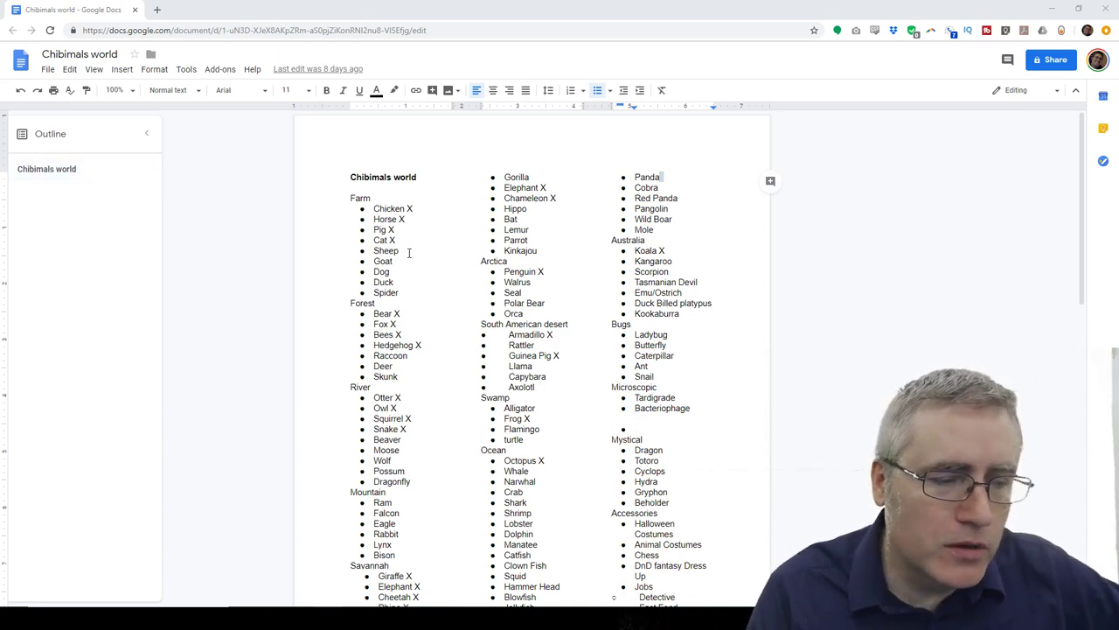
{"action": "left_click", "coordinate": [418, 256]}
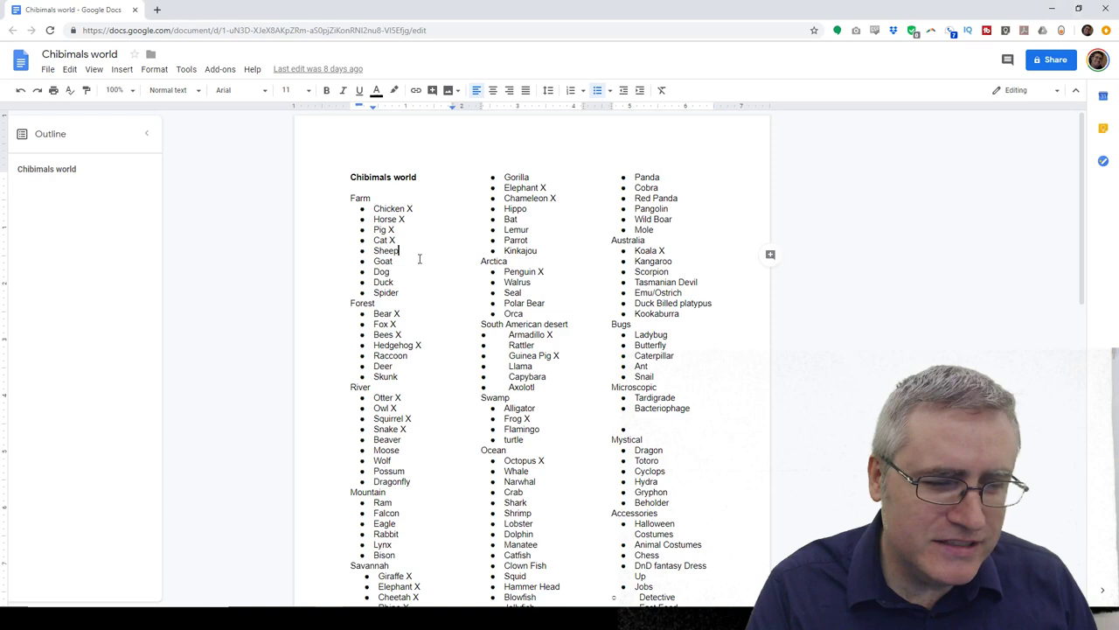
{"action": "type", "text": "X"}
{"action": "key", "text": "Left"}
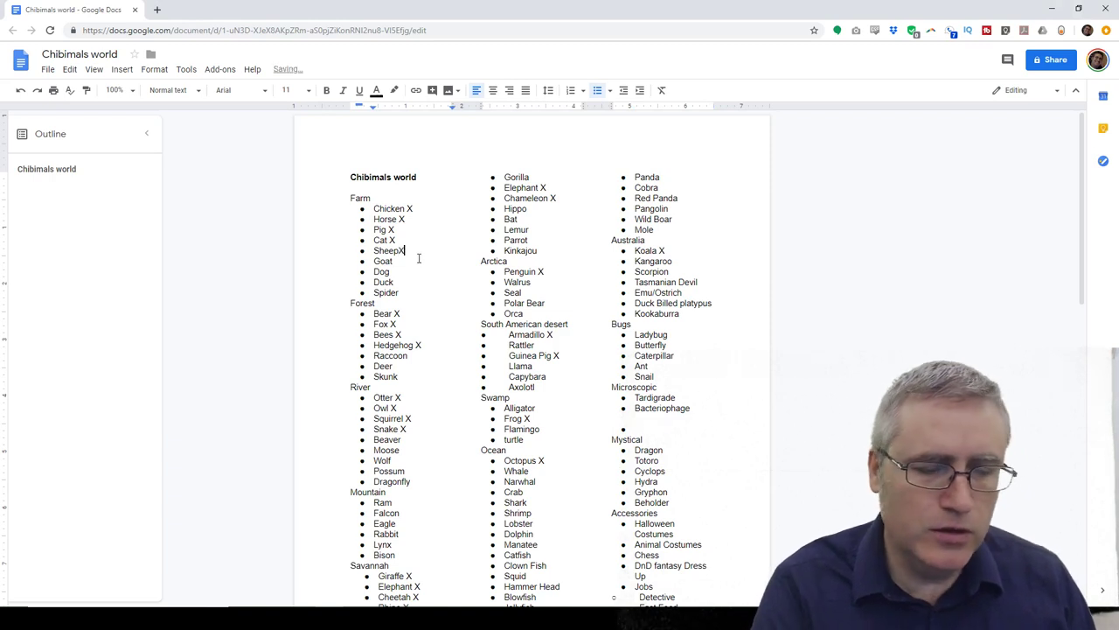
Review the unmarked Farm animals Goat, Dog, Duck and Spider, and the Bear and Fox entries under Forest
{"action": "left_click", "coordinate": [398, 282]}
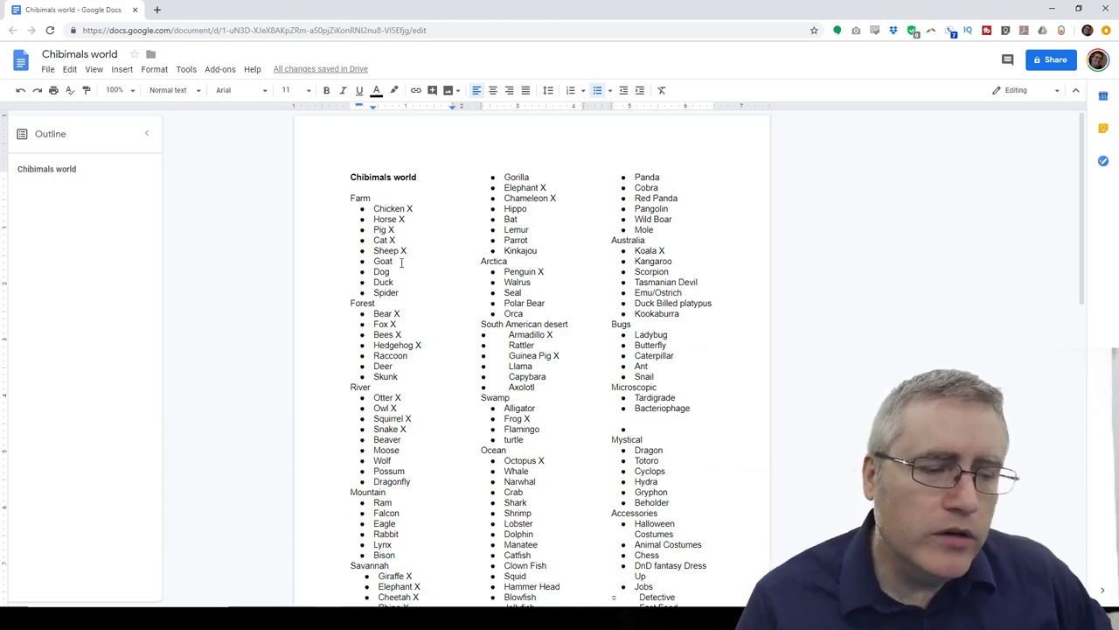
{"action": "left_click_drag", "start_coordinate": [397, 262], "coordinate": [403, 294]}
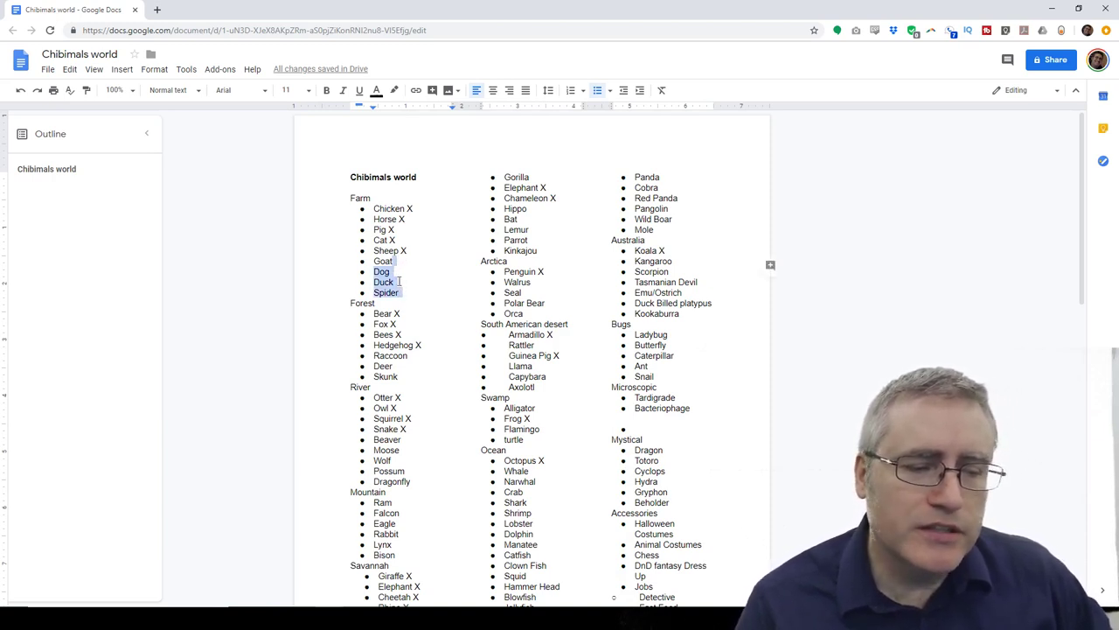
{"action": "left_click", "coordinate": [382, 261]}
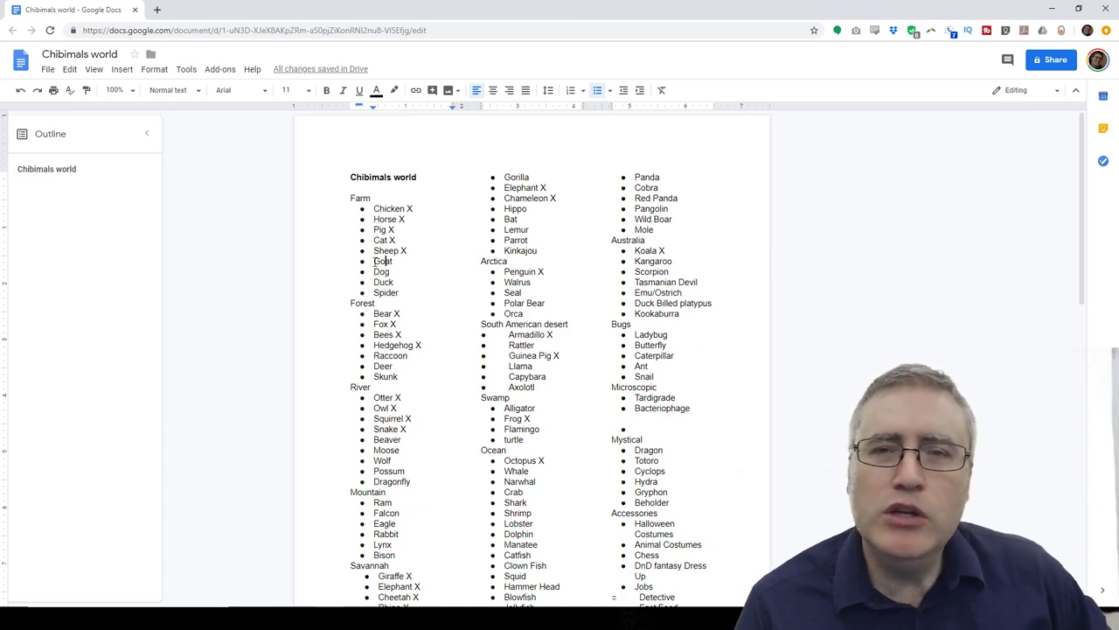
{"action": "left_click_drag", "start_coordinate": [375, 261], "coordinate": [412, 293]}
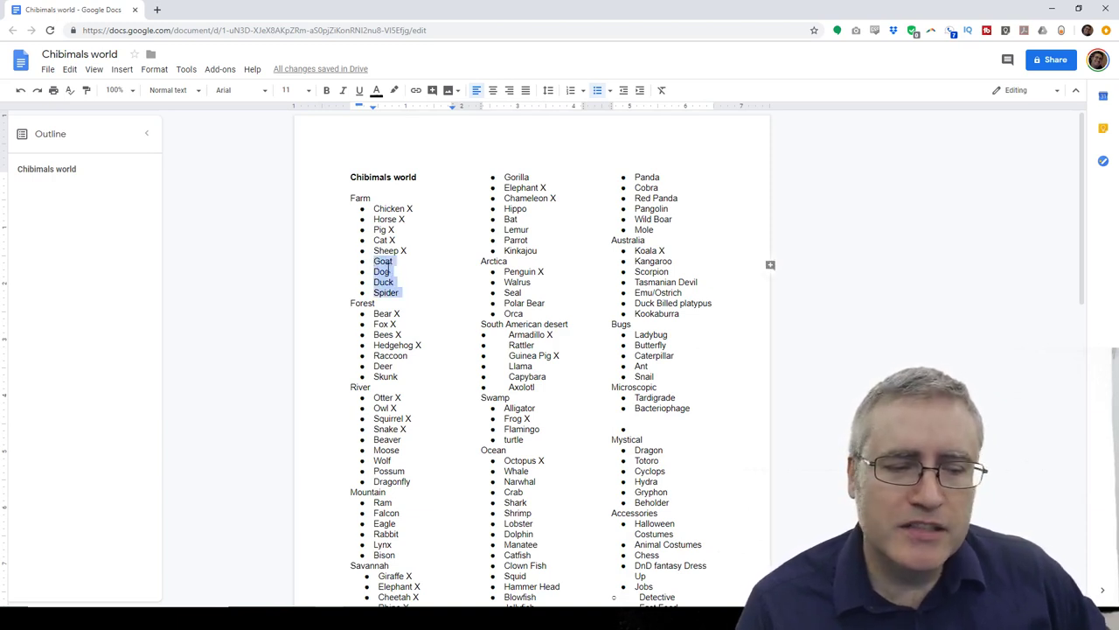
{"action": "left_click", "coordinate": [387, 262]}
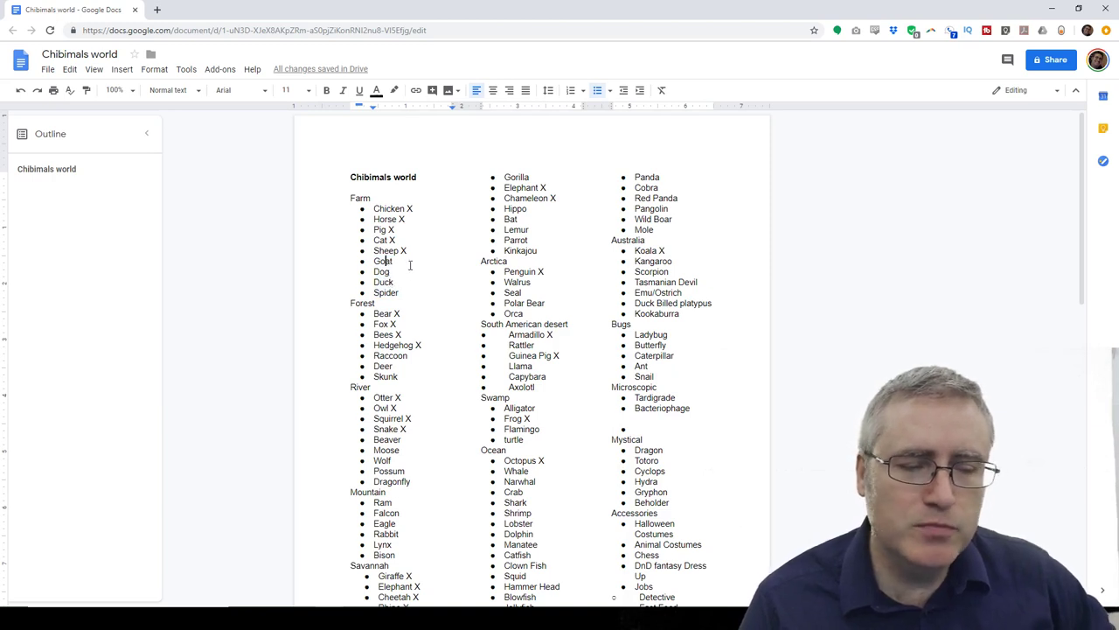
{"action": "scroll", "coordinate": [409, 265], "scroll_direction": "down", "scroll_amount": 1}
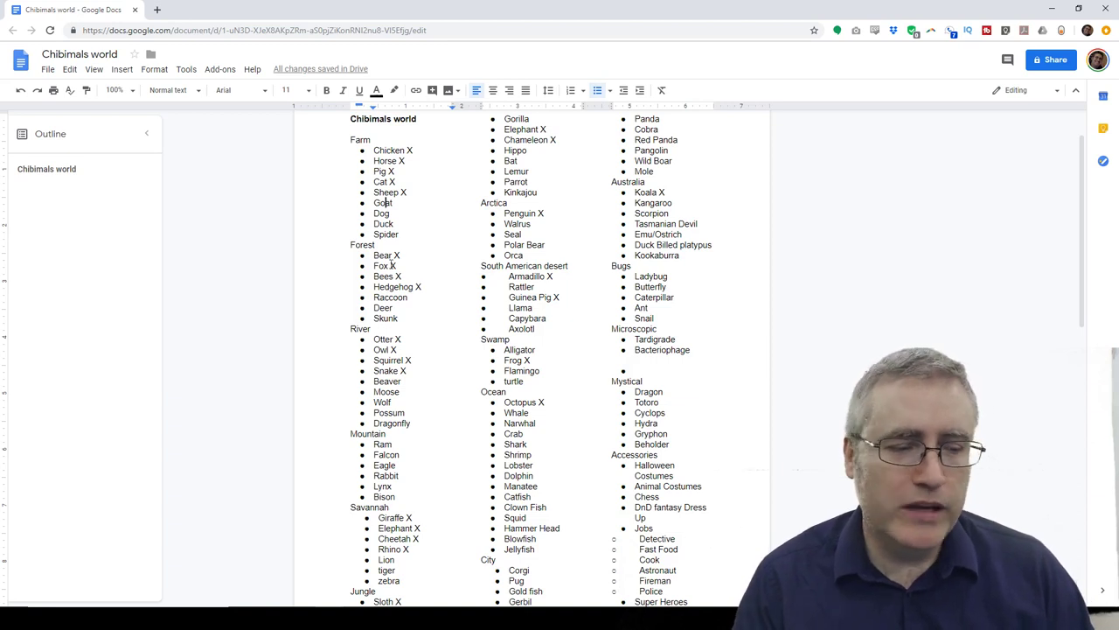
{"action": "left_click", "coordinate": [371, 246]}
{"action": "double_click", "coordinate": [388, 254]}
{"action": "double_click", "coordinate": [382, 266]}
{"action": "left_click", "coordinate": [382, 264]}
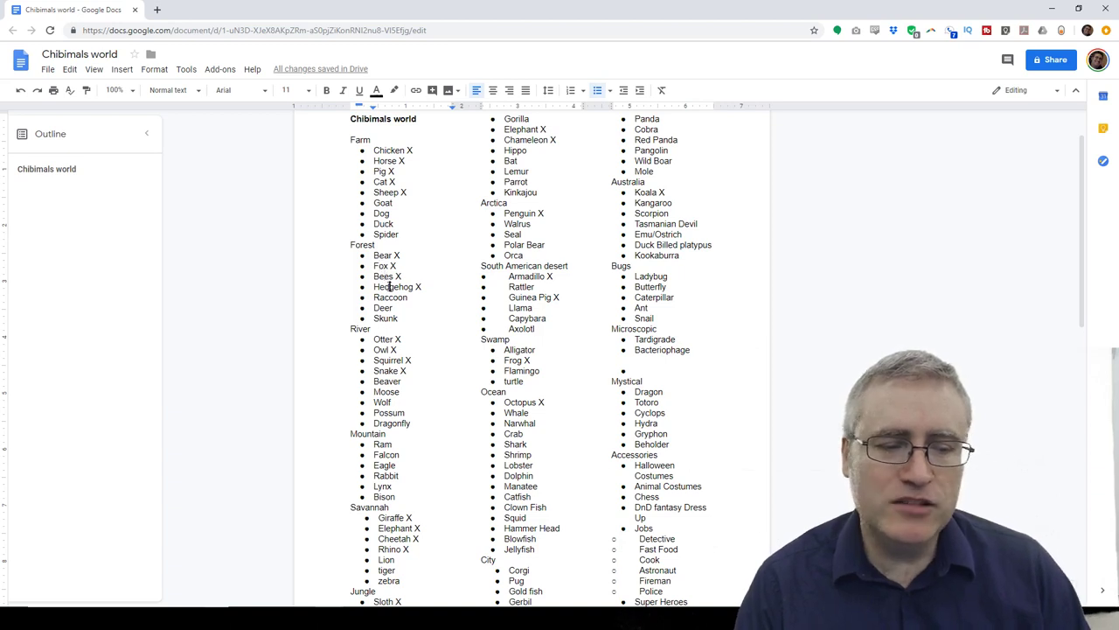
Review the Forest animals Raccoon, Deer and Skunk, the River and Mountain groups, and the rest of the habitat list
{"action": "double_click", "coordinate": [390, 297]}
{"action": "double_click", "coordinate": [382, 308]}
{"action": "double_click", "coordinate": [382, 319]}
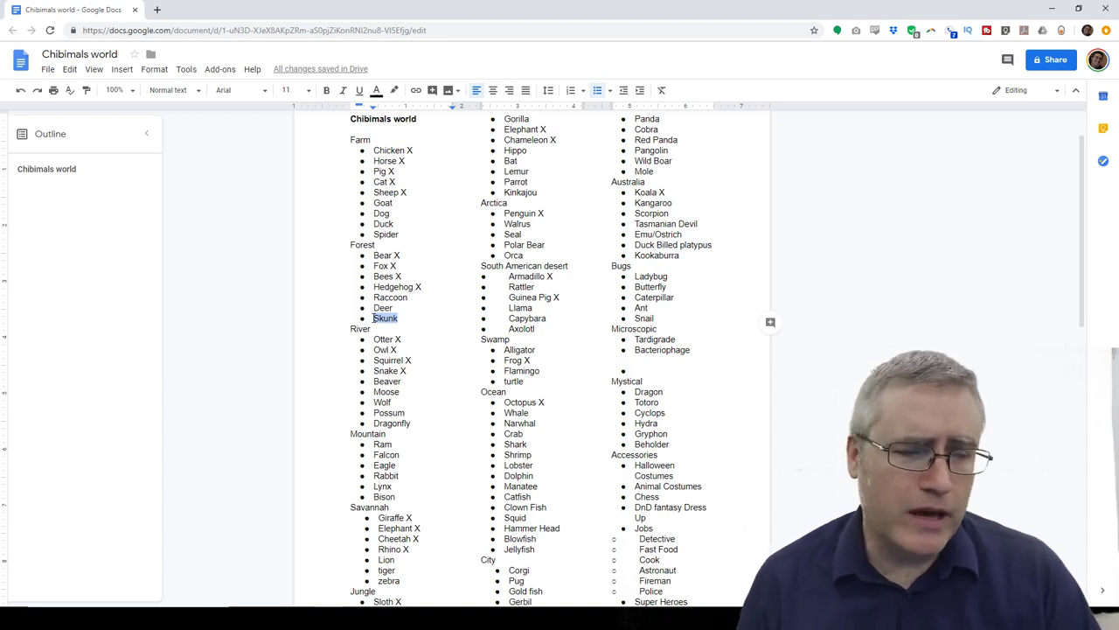
{"action": "left_click", "coordinate": [361, 328]}
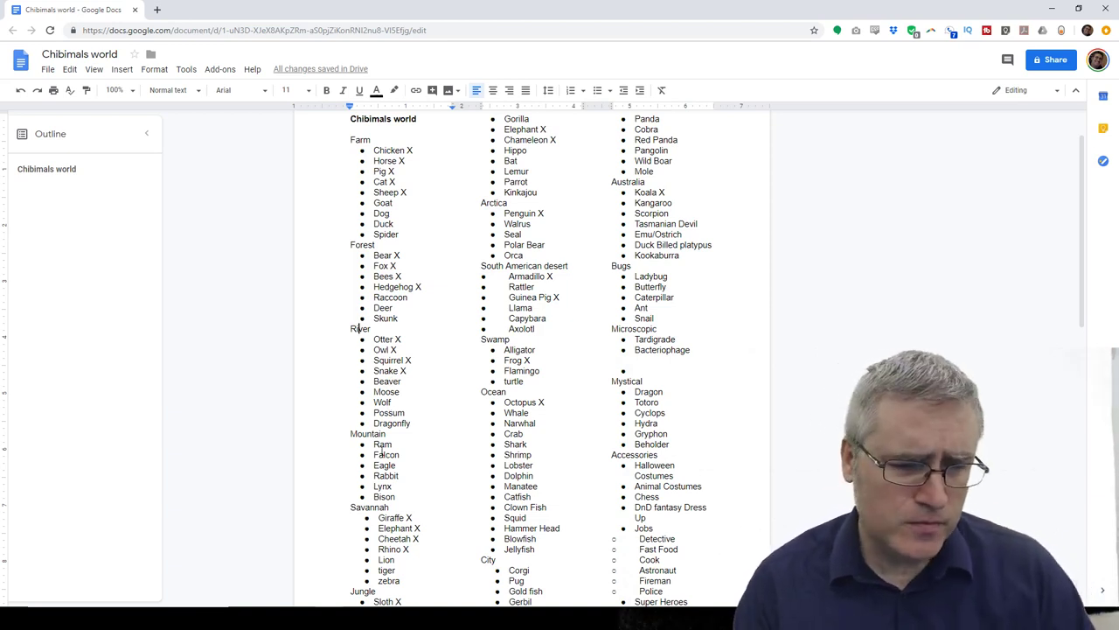
{"action": "double_click", "coordinate": [373, 433]}
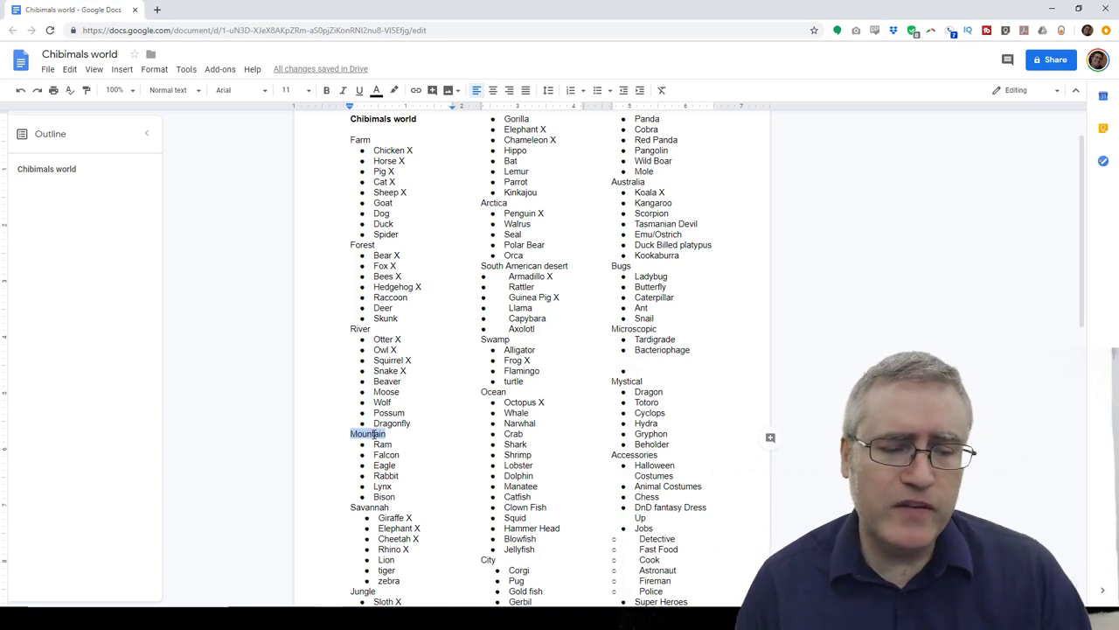
{"action": "scroll", "coordinate": [377, 433], "scroll_direction": "down", "scroll_amount": 3}
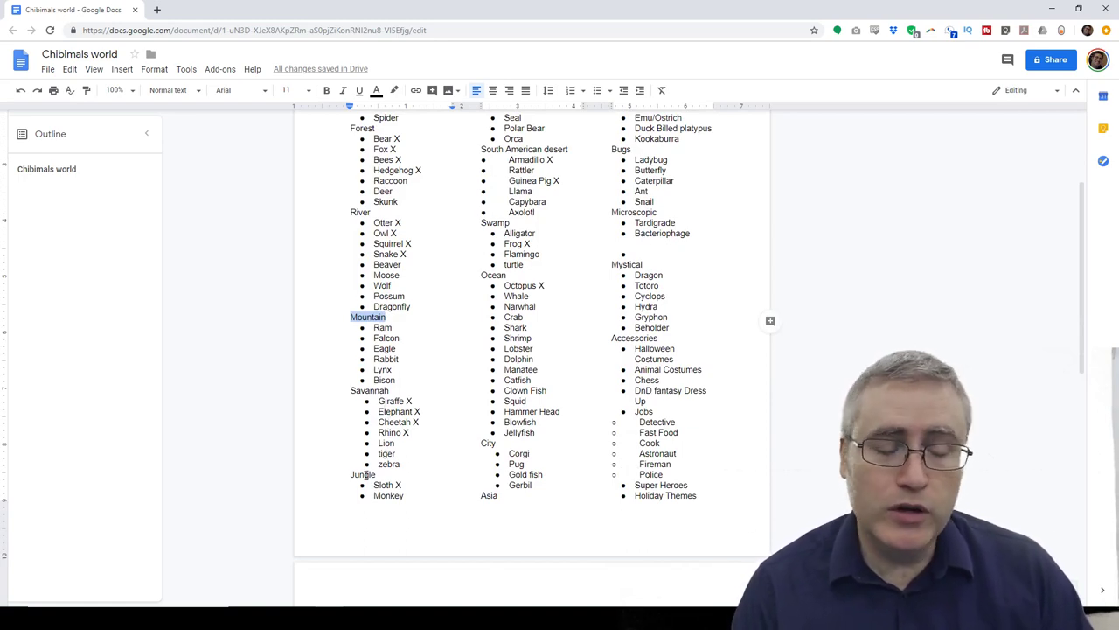
{"action": "scroll", "coordinate": [367, 476], "scroll_direction": "up", "scroll_amount": 2}
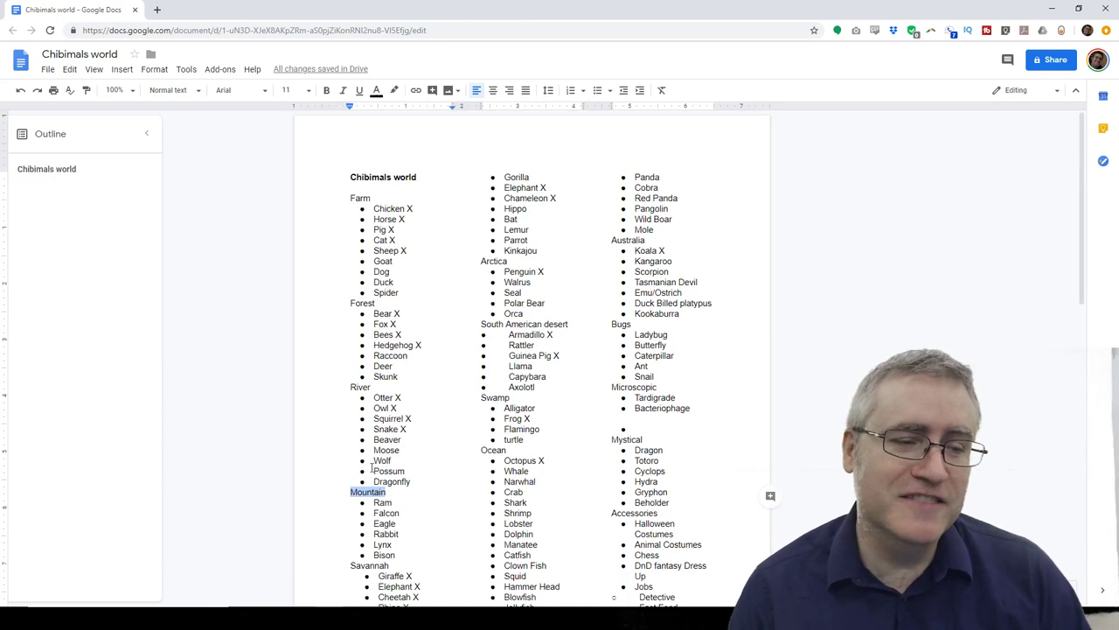
{"action": "scroll", "coordinate": [490, 271], "scroll_direction": "down", "scroll_amount": 2}
{"action": "scroll", "coordinate": [489, 271], "scroll_direction": "up", "scroll_amount": 1}
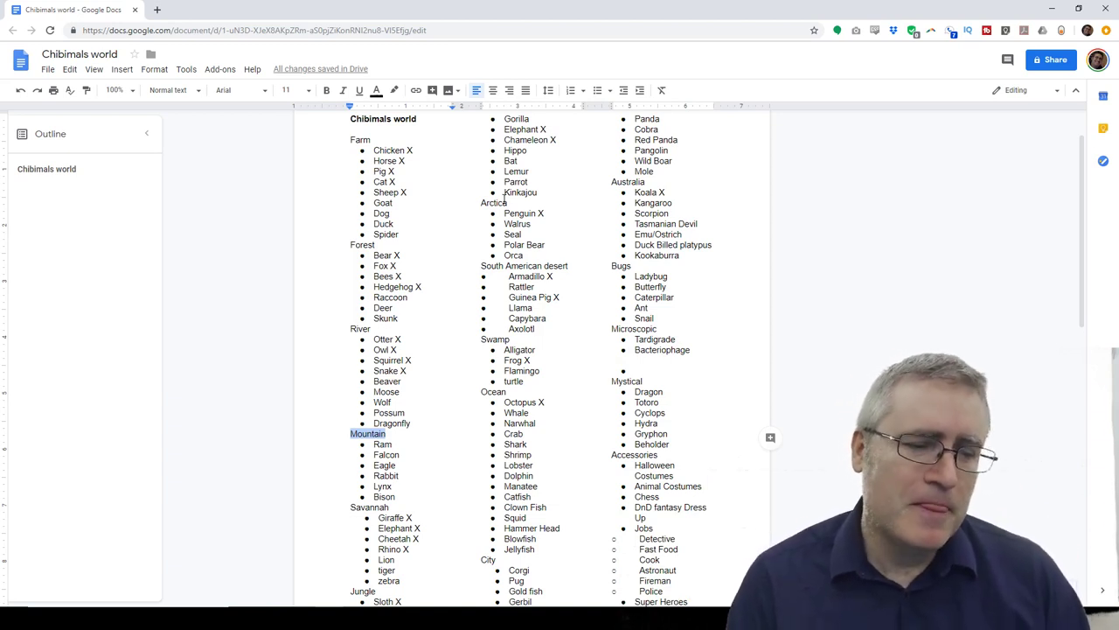
Review the Arctica and South American desert groups, including the Armadillo entry
{"action": "double_click", "coordinate": [504, 202]}
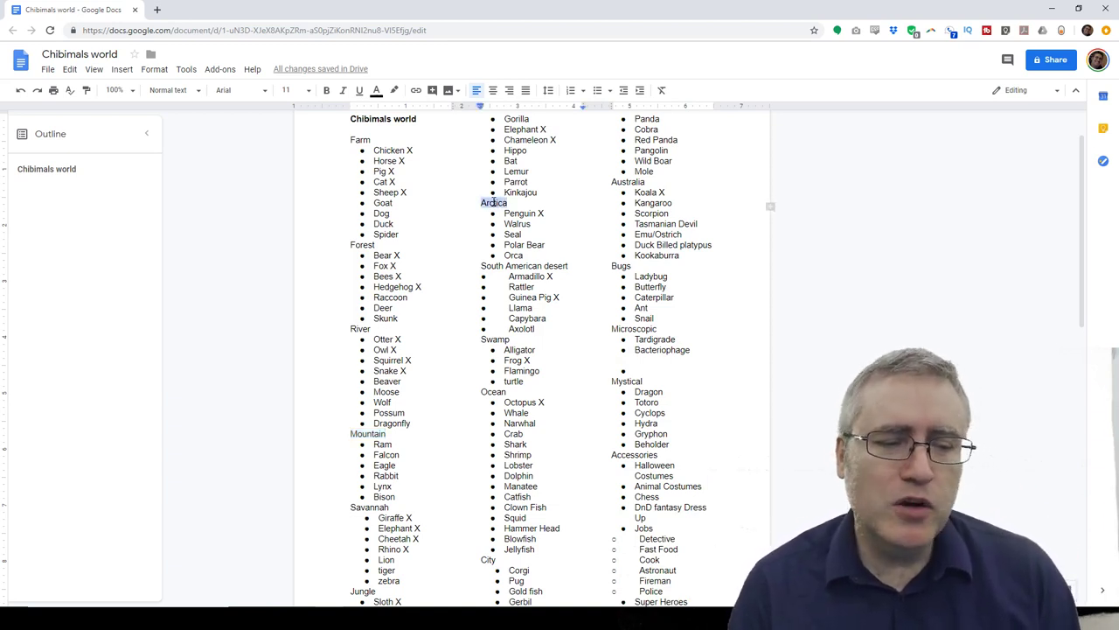
{"action": "triple_click", "coordinate": [495, 265]}
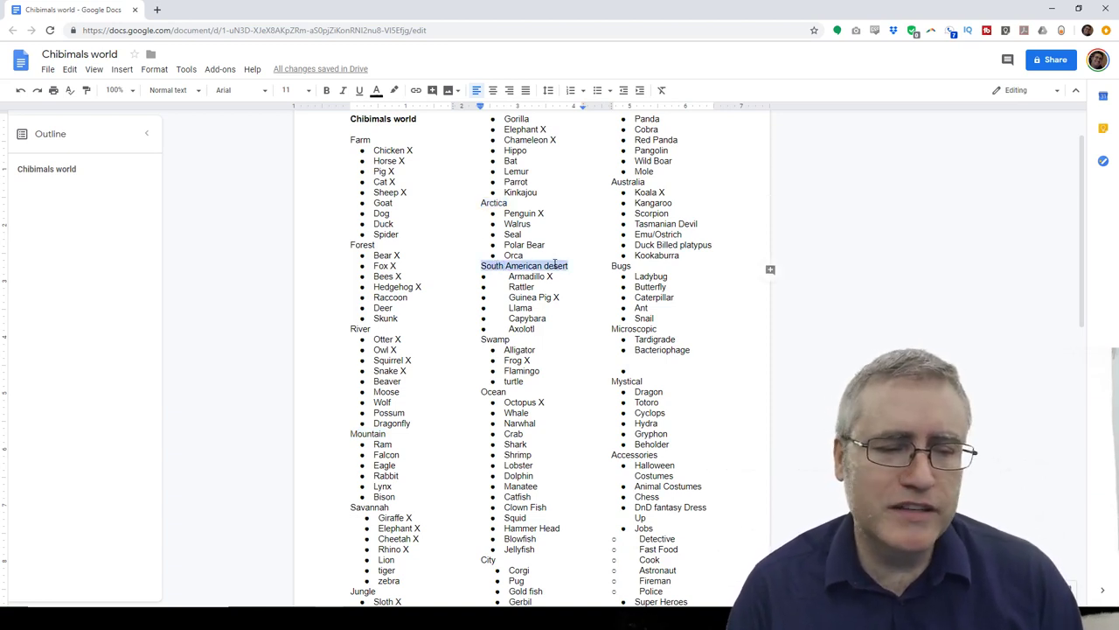
{"action": "double_click", "coordinate": [532, 276]}
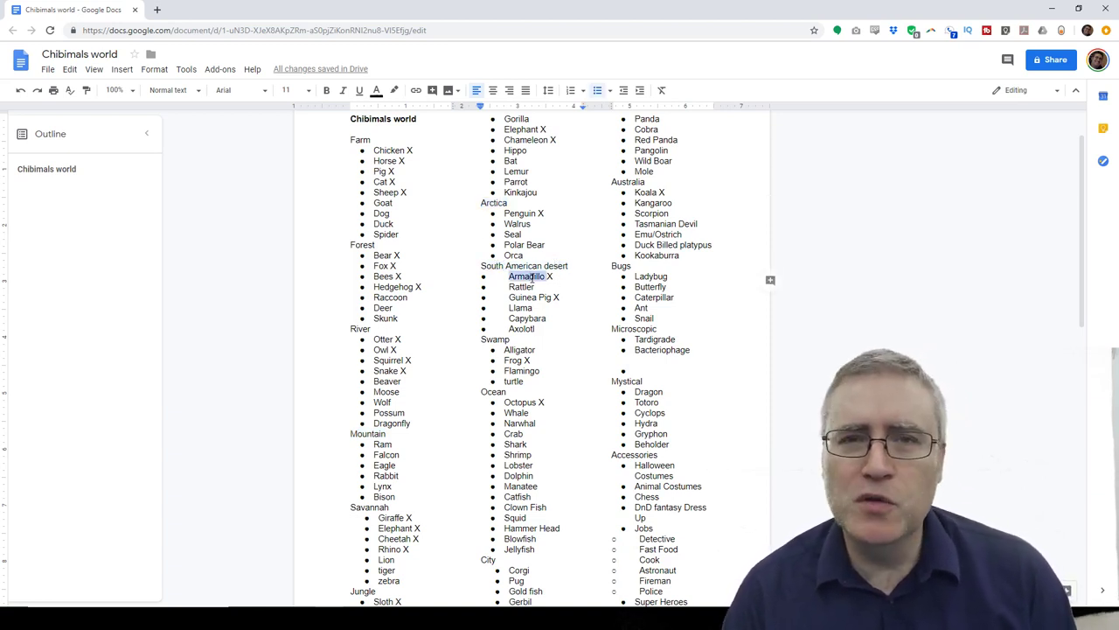
Review the Ocean animals from Octopus to Jellyfish and the City group with Corgi, Pug, Gold fish and Gerbil
{"action": "scroll", "coordinate": [520, 317], "scroll_direction": "down", "scroll_amount": 1}
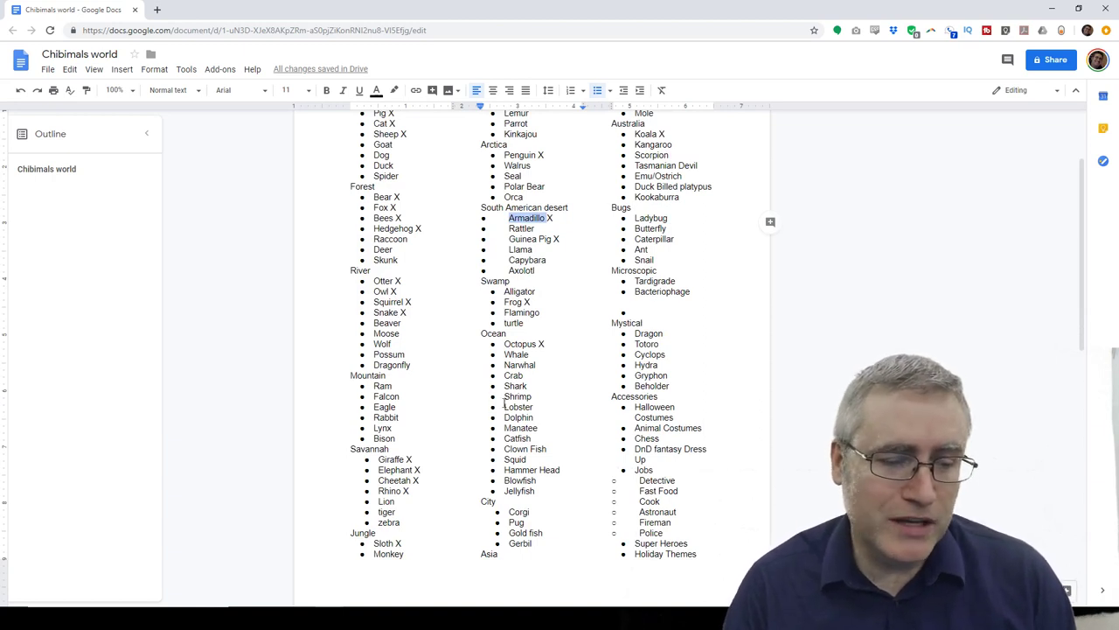
{"action": "left_click_drag", "start_coordinate": [506, 346], "coordinate": [547, 489]}
{"action": "left_click", "coordinate": [547, 490]}
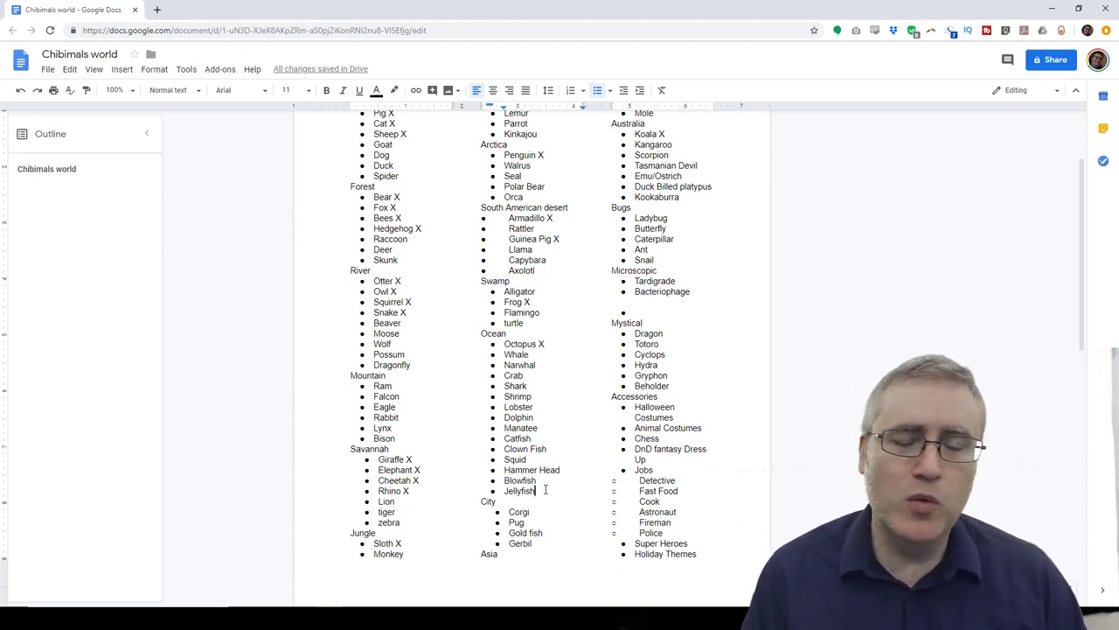
{"action": "left_click_drag", "start_coordinate": [480, 500], "coordinate": [529, 535]}
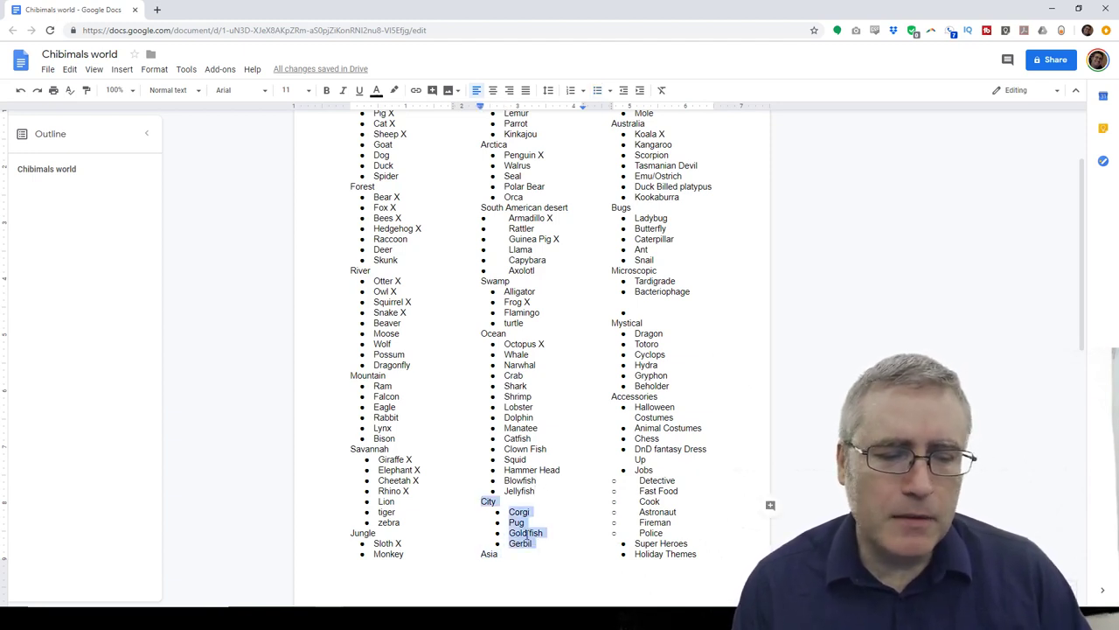
{"action": "scroll", "coordinate": [507, 500], "scroll_direction": "up", "scroll_amount": 2}
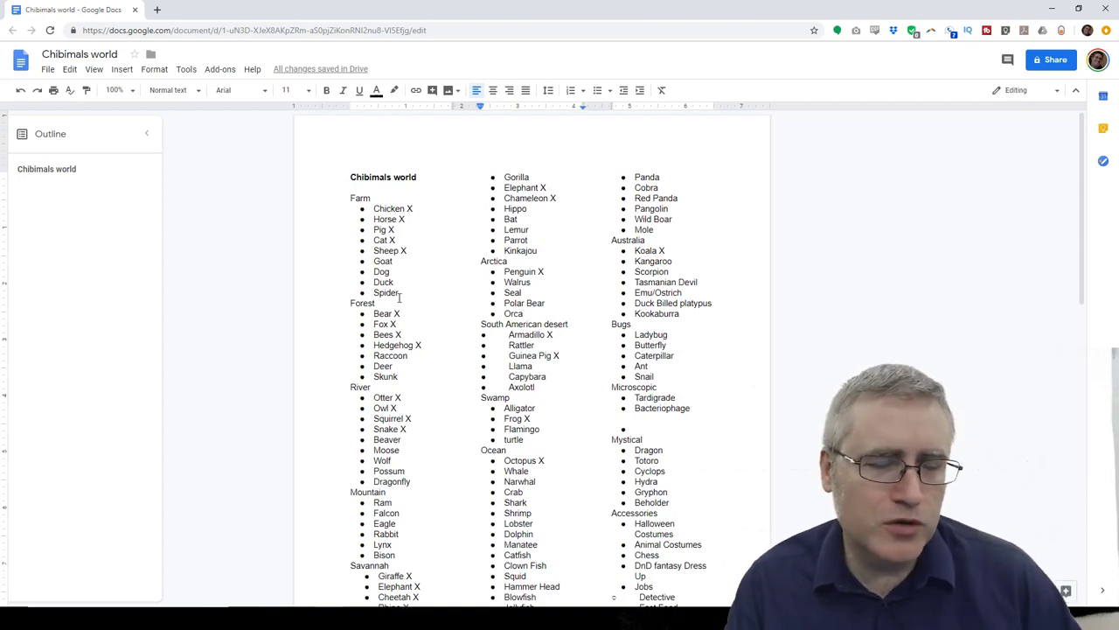
{"action": "scroll", "coordinate": [496, 362], "scroll_direction": "down", "scroll_amount": 3}
{"action": "left_click", "coordinate": [524, 347]}
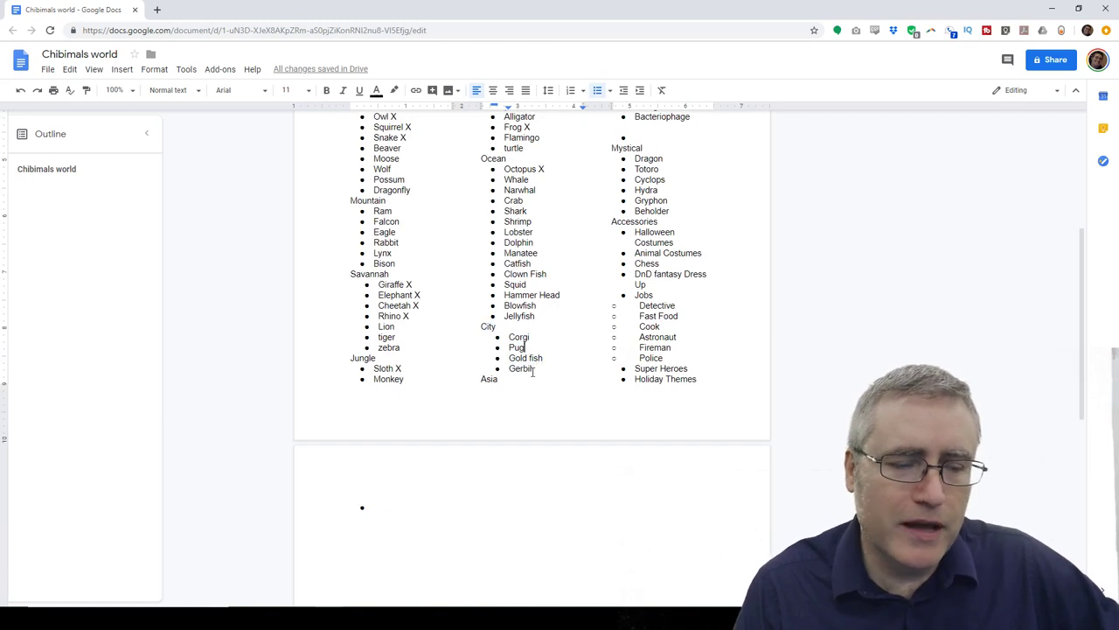
Review the Australia animals, the Bugs from Ladybug to Snail, and the Microscopic entry Bacteriophage
{"action": "scroll", "coordinate": [534, 369], "scroll_direction": "up", "scroll_amount": 3}
{"action": "left_click_drag", "start_coordinate": [635, 177], "coordinate": [689, 309]}
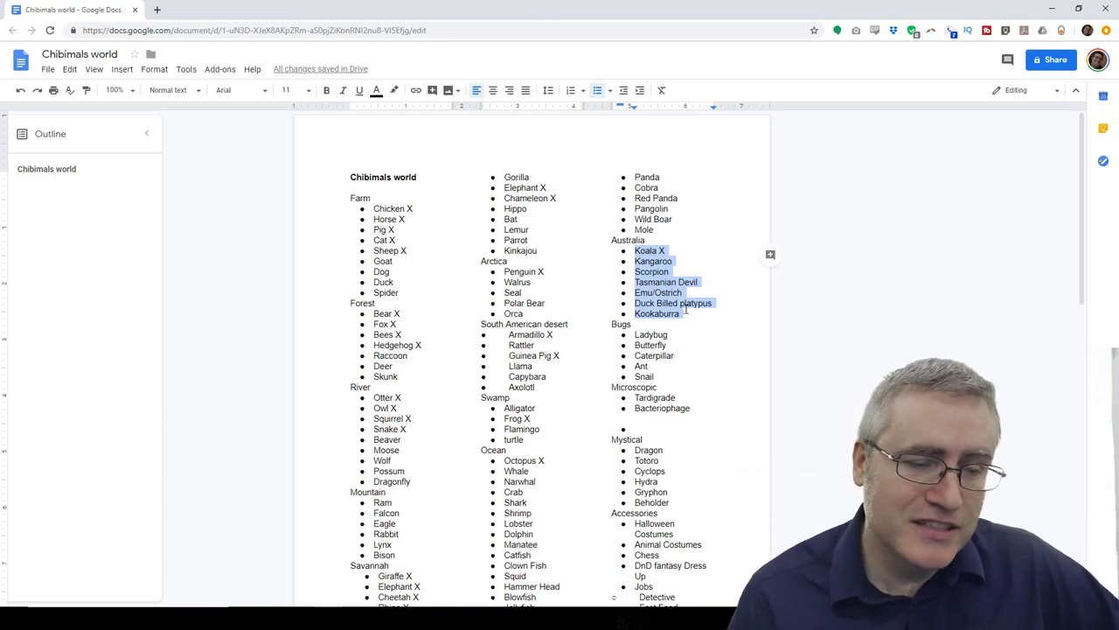
{"action": "left_click_drag", "start_coordinate": [637, 334], "coordinate": [662, 376]}
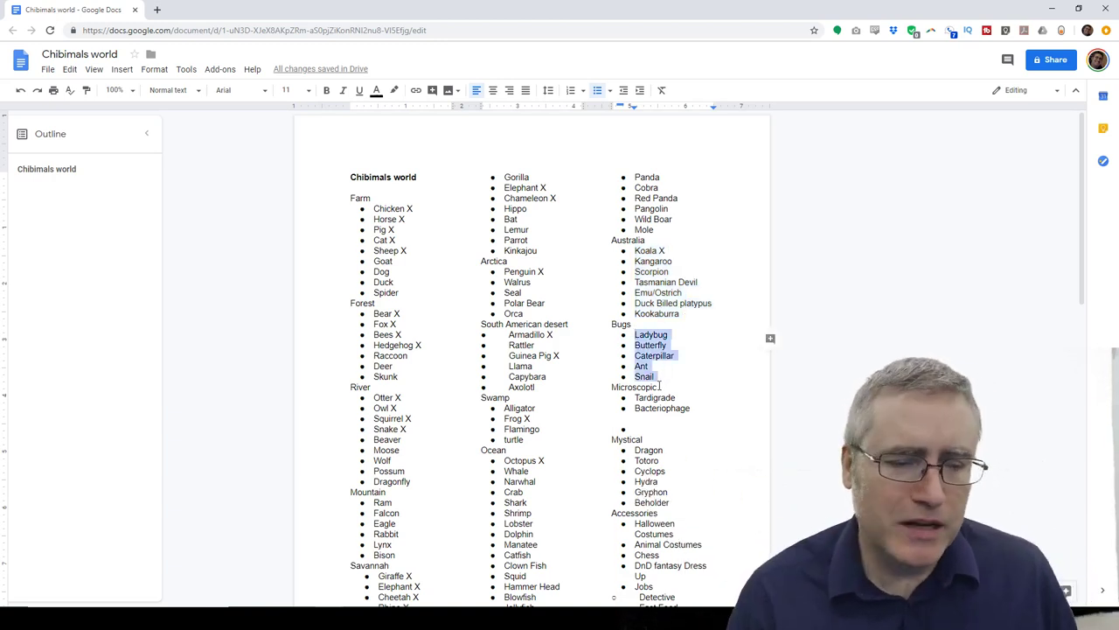
{"action": "double_click", "coordinate": [644, 408]}
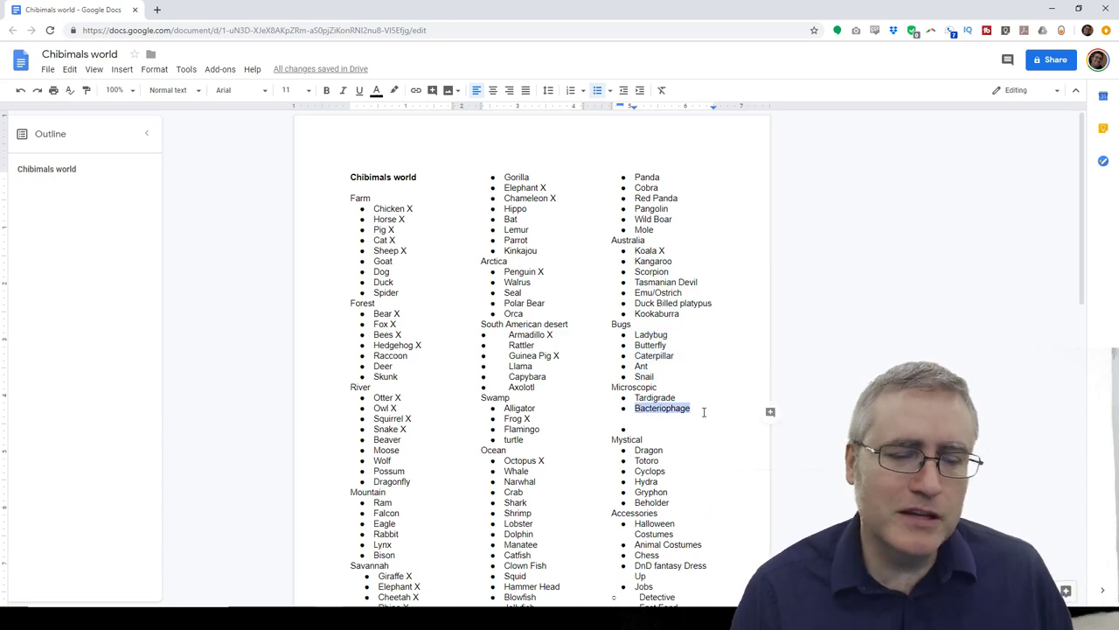
Delete the empty bullet and blank line between Bacteriophage and the Mystical heading
{"action": "left_click", "coordinate": [657, 426]}
{"action": "key", "text": "BackSpace"}
{"action": "key", "text": "BackSpace"}
{"action": "key", "text": "BackSpace"}
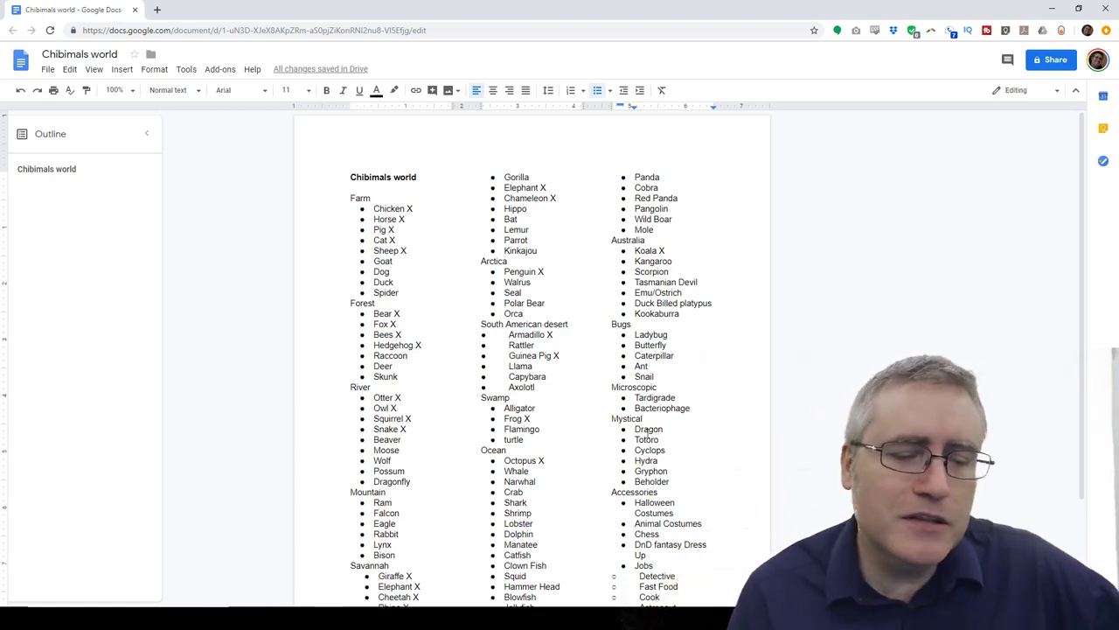
Review the Mystical creatures from Dragon to Beholder and look over the whole animal list once more
{"action": "left_click_drag", "start_coordinate": [632, 430], "coordinate": [677, 482]}
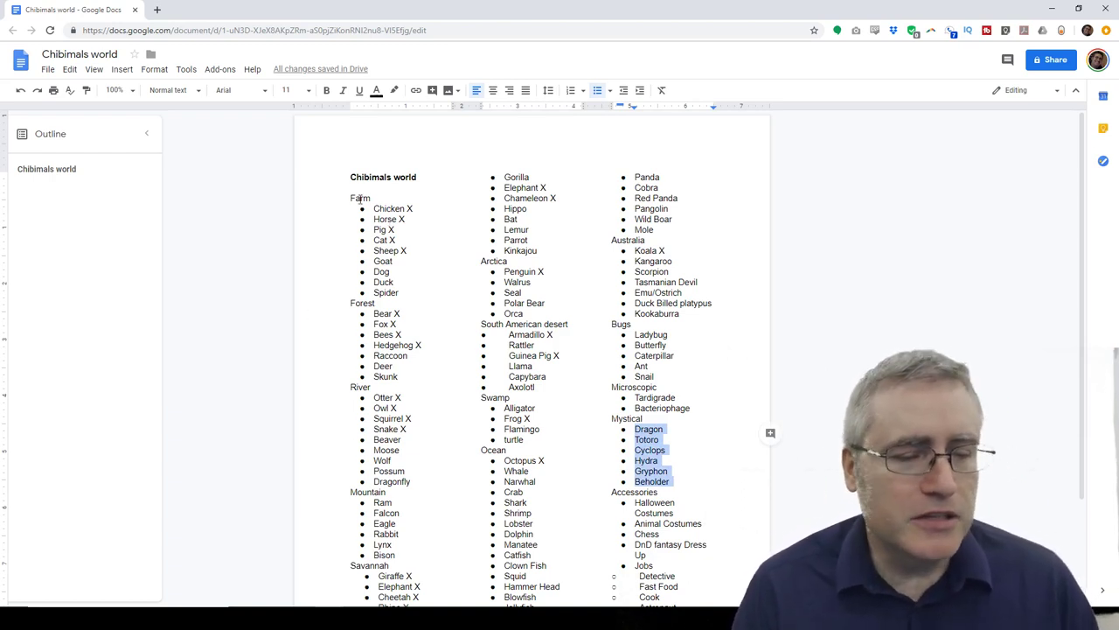
{"action": "scroll", "coordinate": [361, 324], "scroll_direction": "down", "scroll_amount": 1}
{"action": "scroll", "coordinate": [381, 465], "scroll_direction": "down", "scroll_amount": 1}
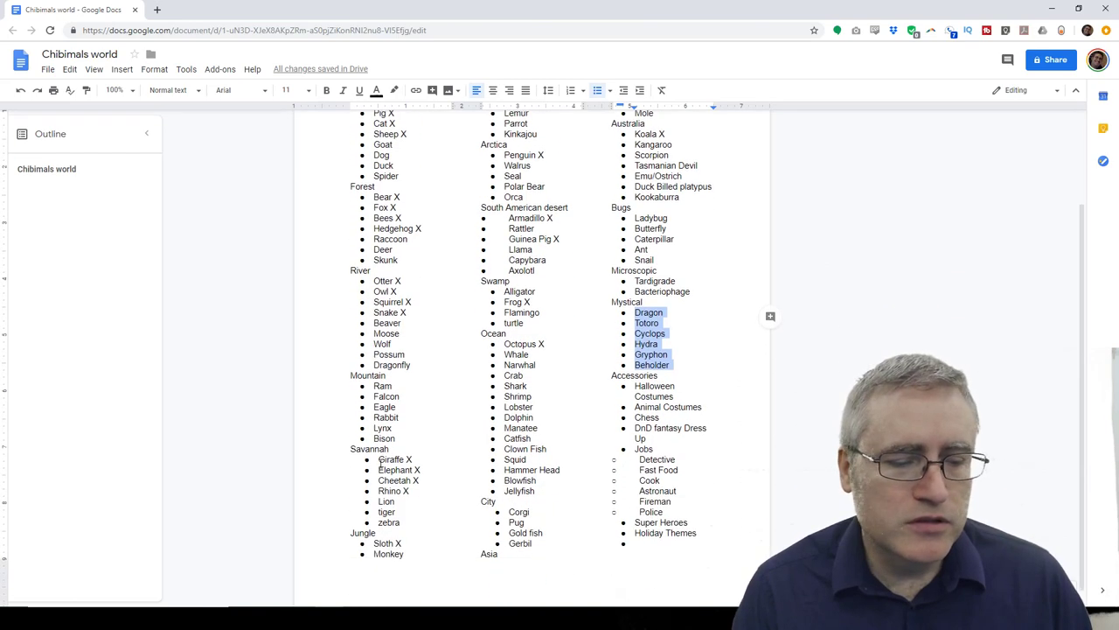
{"action": "scroll", "coordinate": [415, 422], "scroll_direction": "up", "scroll_amount": 2}
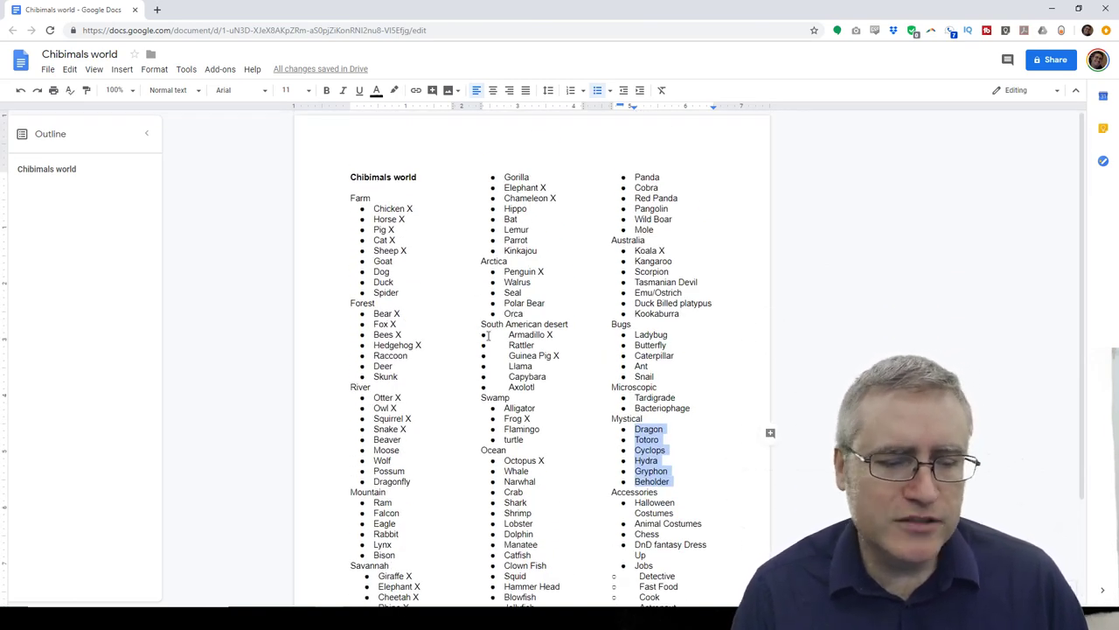
{"action": "scroll", "coordinate": [488, 336], "scroll_direction": "down", "scroll_amount": 2}
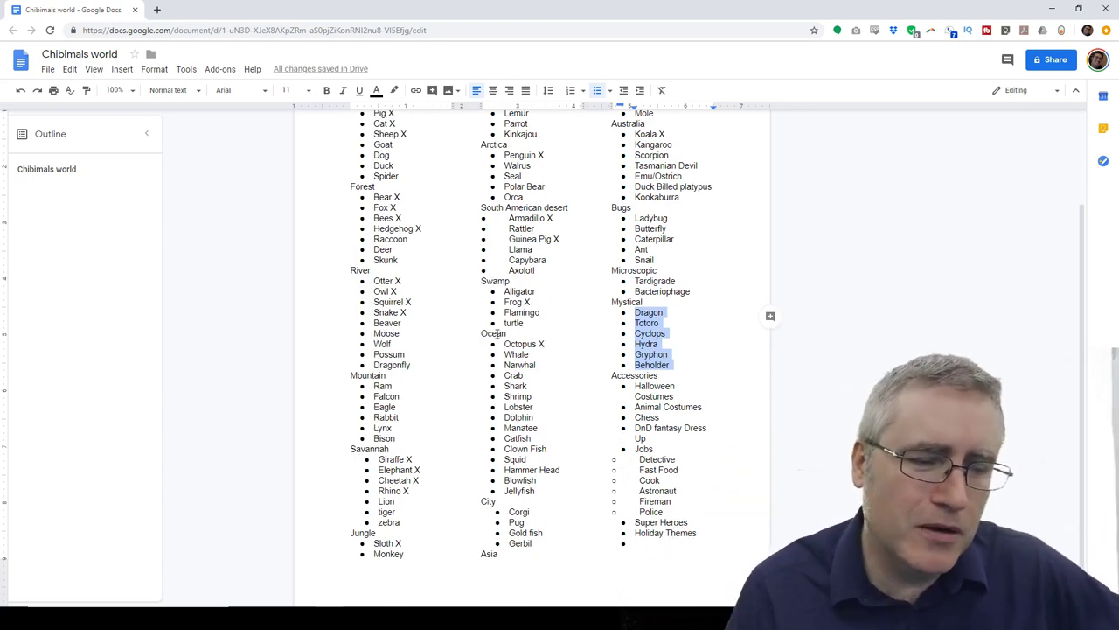
{"action": "scroll", "coordinate": [489, 324], "scroll_direction": "up", "scroll_amount": 1}
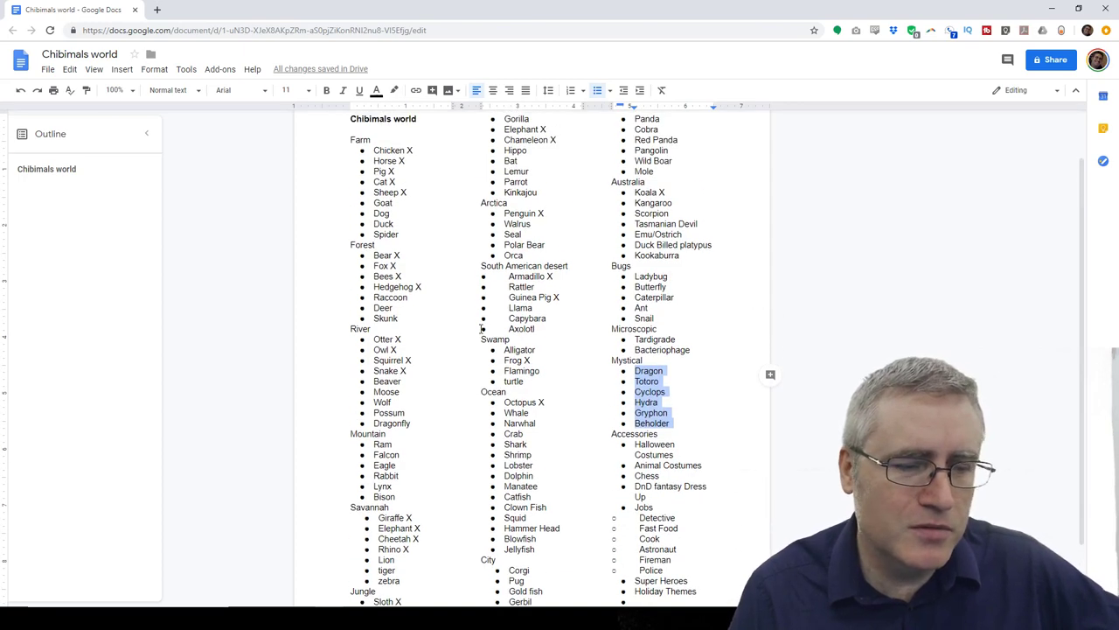
{"action": "scroll", "coordinate": [482, 328], "scroll_direction": "down", "scroll_amount": 1}
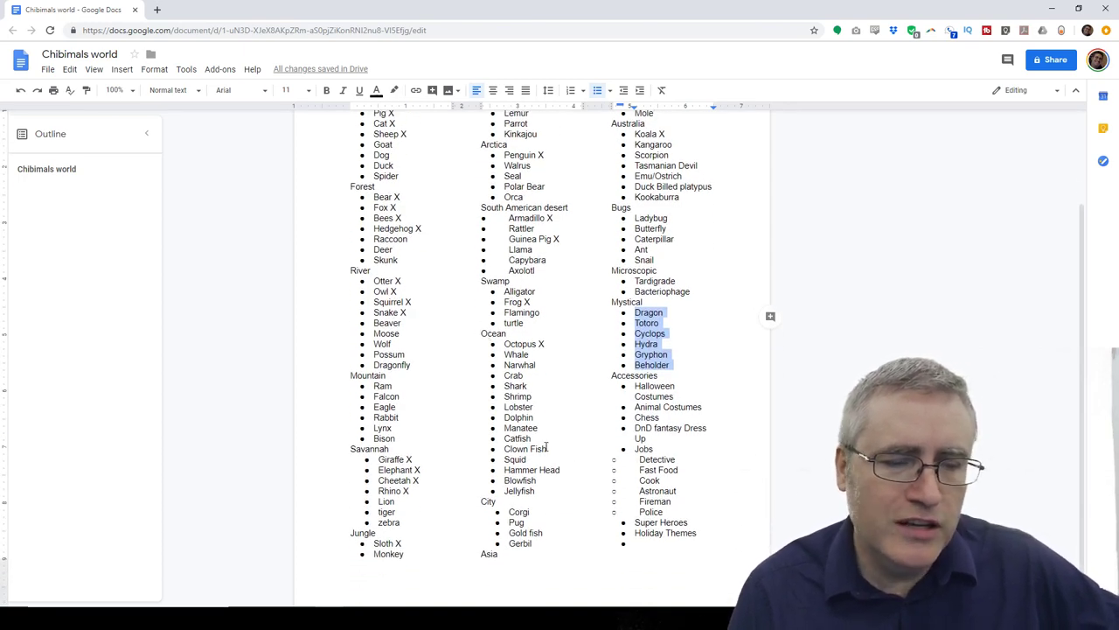
{"action": "scroll", "coordinate": [547, 447], "scroll_direction": "up", "scroll_amount": 2}
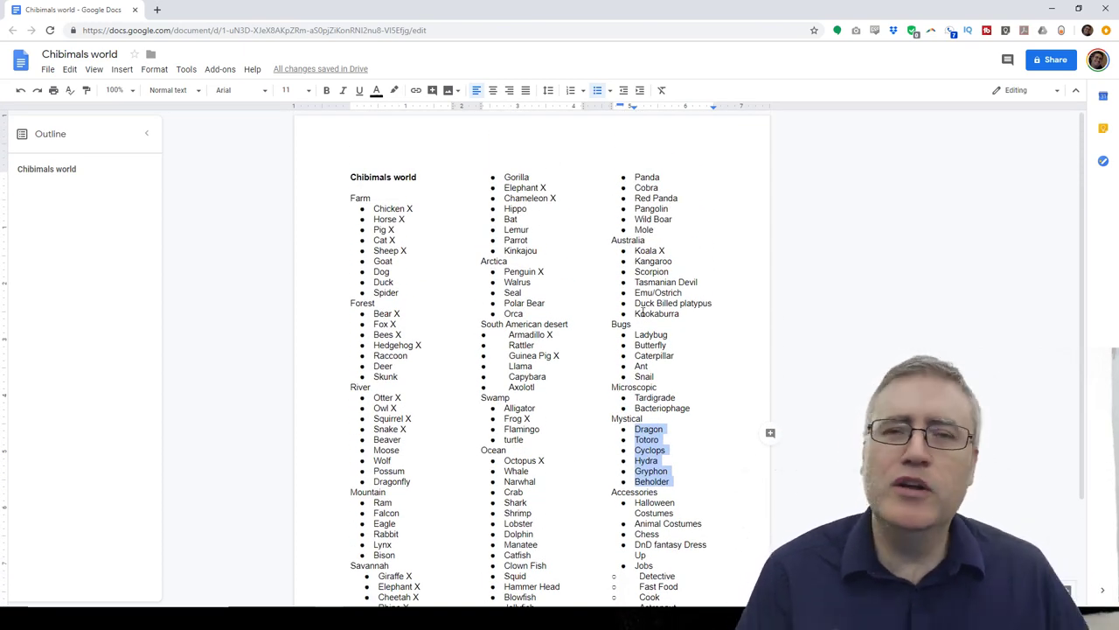
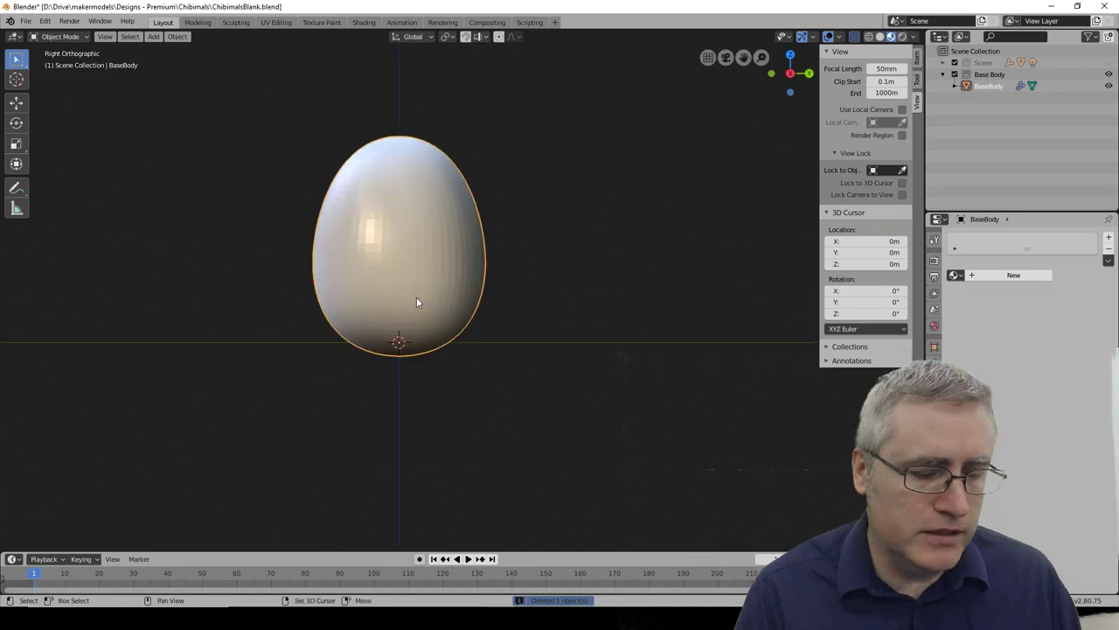
In Blender, add a cube and move it about -17.3 m in Y and 24.5 m in Z, in front of the egg body
{"action": "key", "text": "shift+a"}
{"action": "mouse_move", "coordinate": [416, 296]}
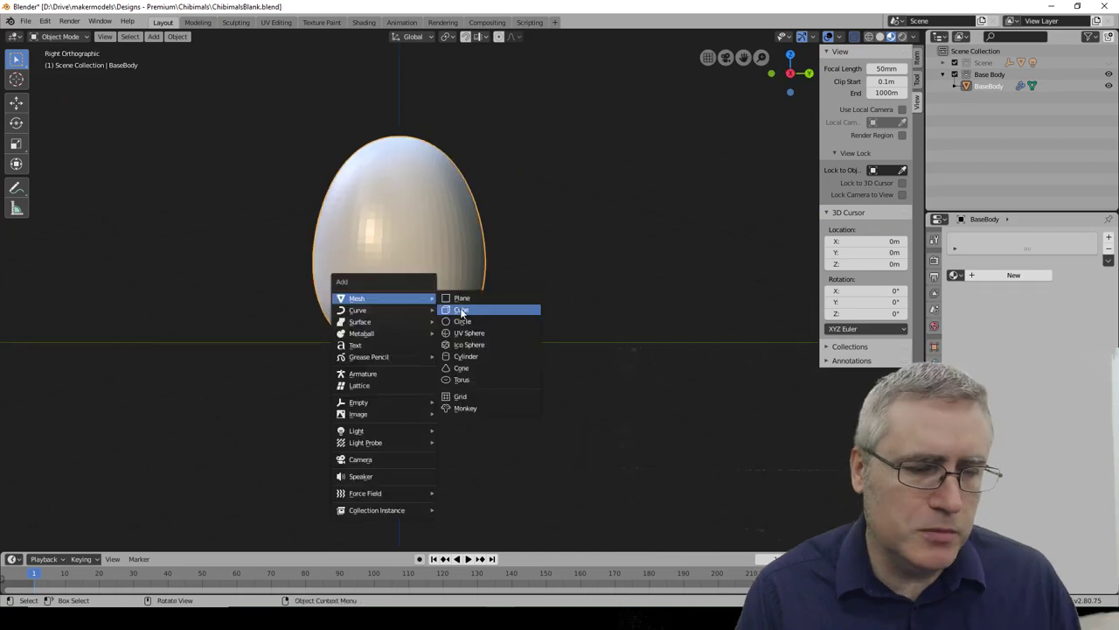
{"action": "left_click", "coordinate": [460, 310]}
{"action": "key", "text": "g"}
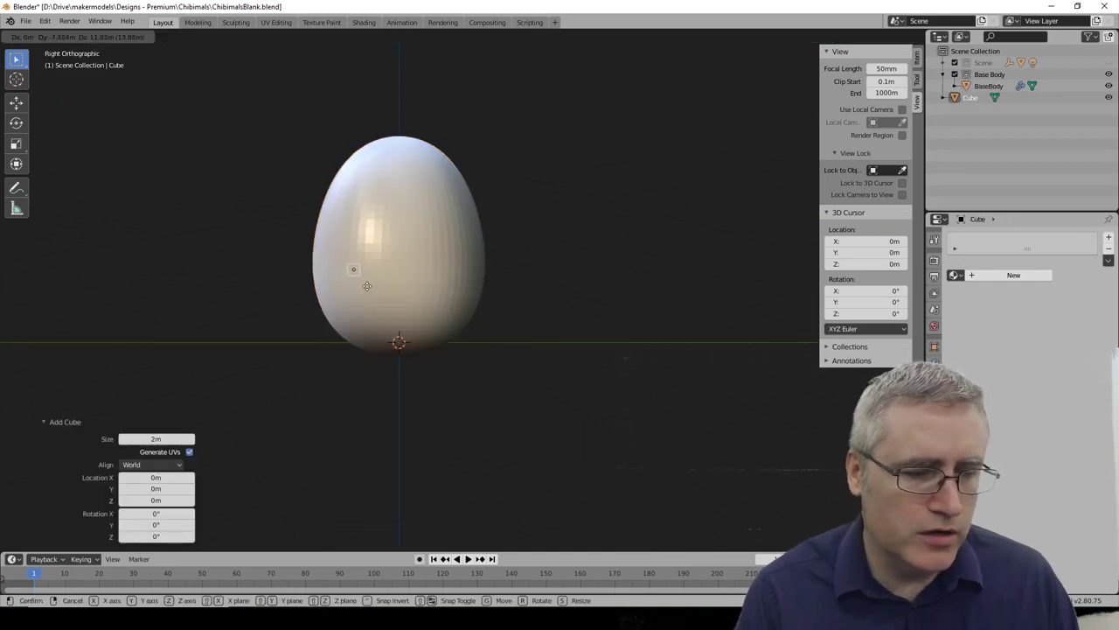
{"action": "left_click", "coordinate": [311, 231]}
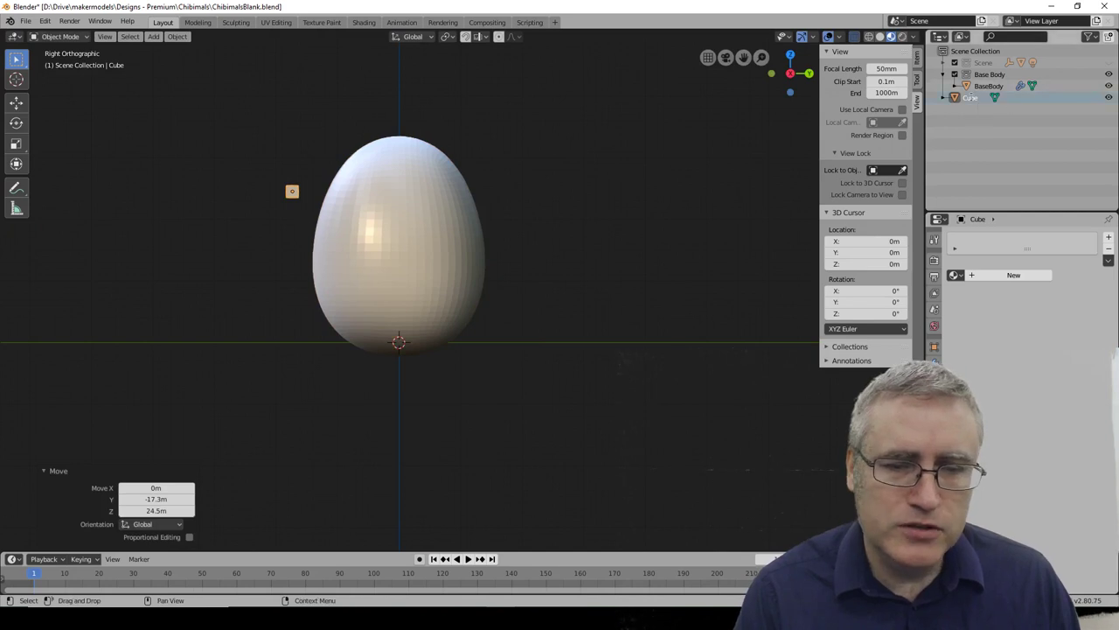
Rename the cube as Beak and move it closer to the body, about 2.93 m in Y and -2.27 m in Z
{"action": "double_click", "coordinate": [972, 97]}
{"action": "type", "text": "Beak"}
{"action": "key", "text": "Return"}
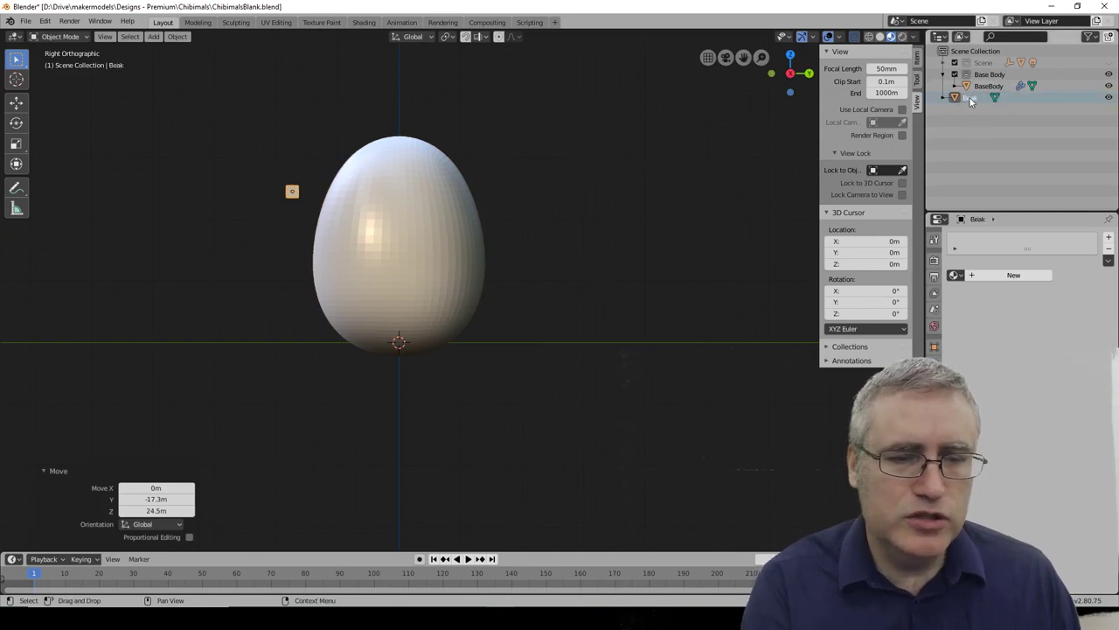
{"action": "key", "text": "g"}
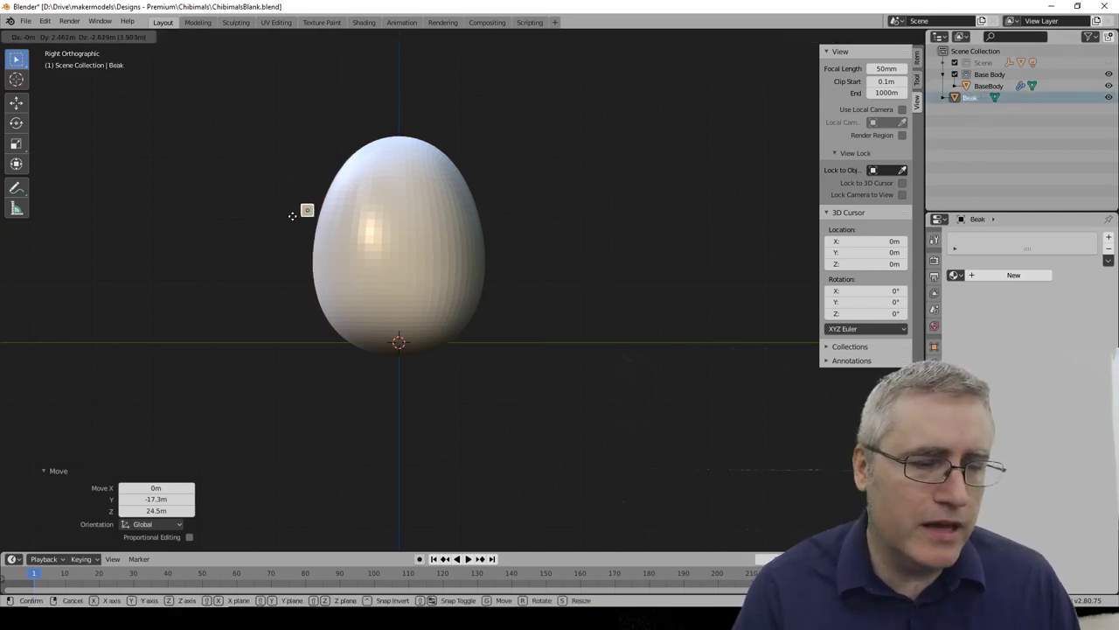
{"action": "left_click", "coordinate": [294, 215]}
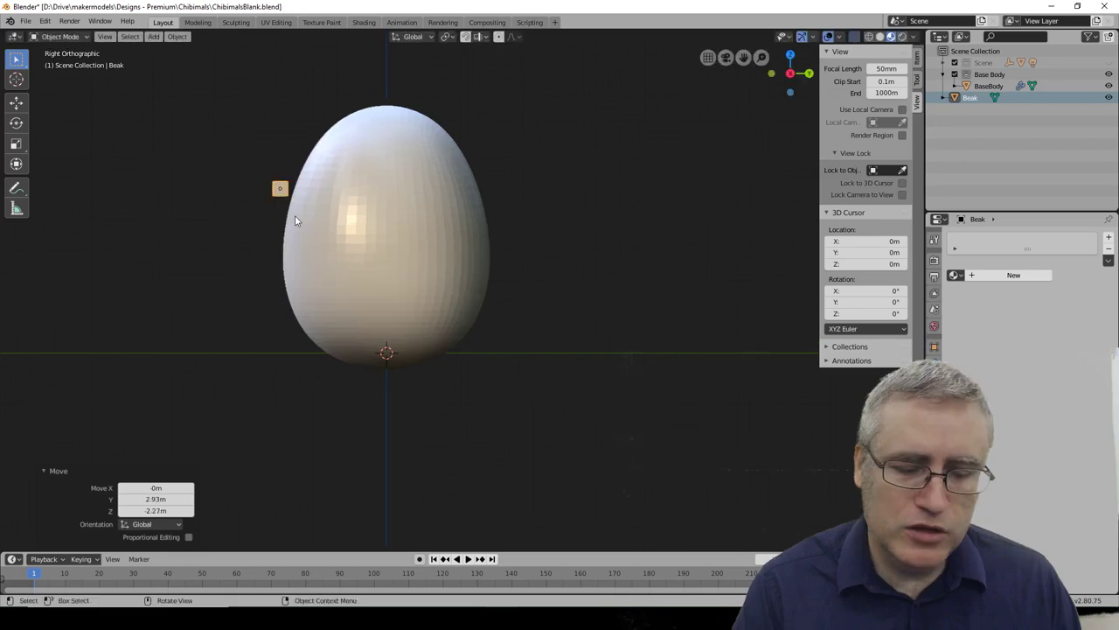
Open the Beak mesh in Edit Mode in a close front view
{"action": "key", "text": "KP_1"}
{"action": "scroll", "coordinate": [295, 219], "scroll_direction": "up", "scroll_amount": 5}
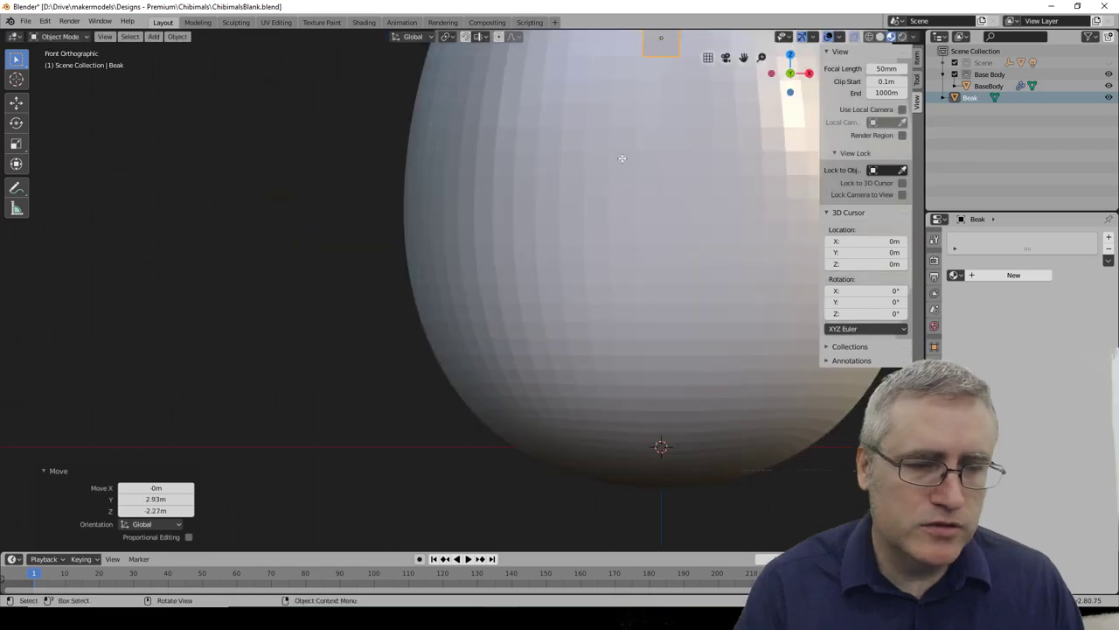
{"action": "key", "text": "Tab"}
{"action": "middle_click_drag", "start_coordinate": [579, 128], "coordinate": [508, 222], "text": "shift"}
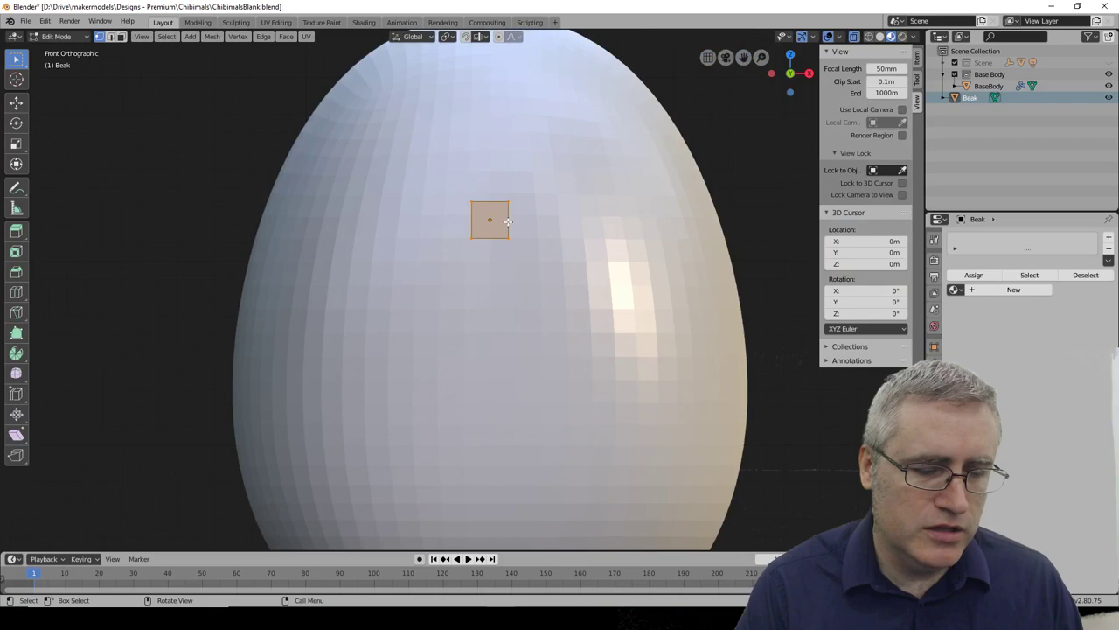
Find and launch QiPress from the Windows search
{"action": "key", "text": "super"}
{"action": "type", "text": "qipre"}
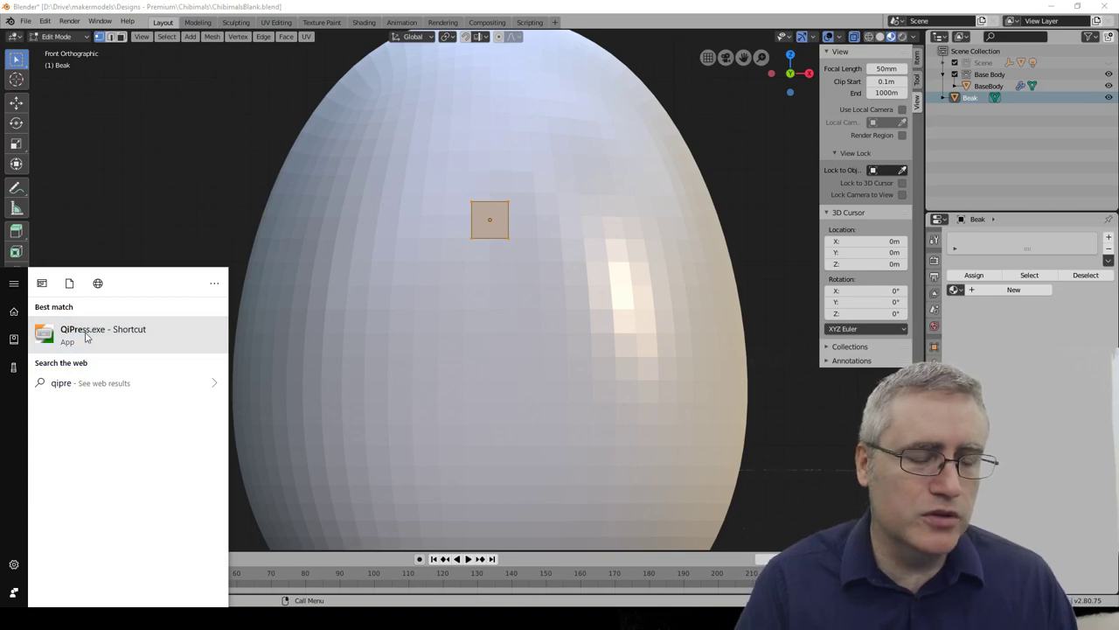
{"action": "left_click", "coordinate": [85, 333]}
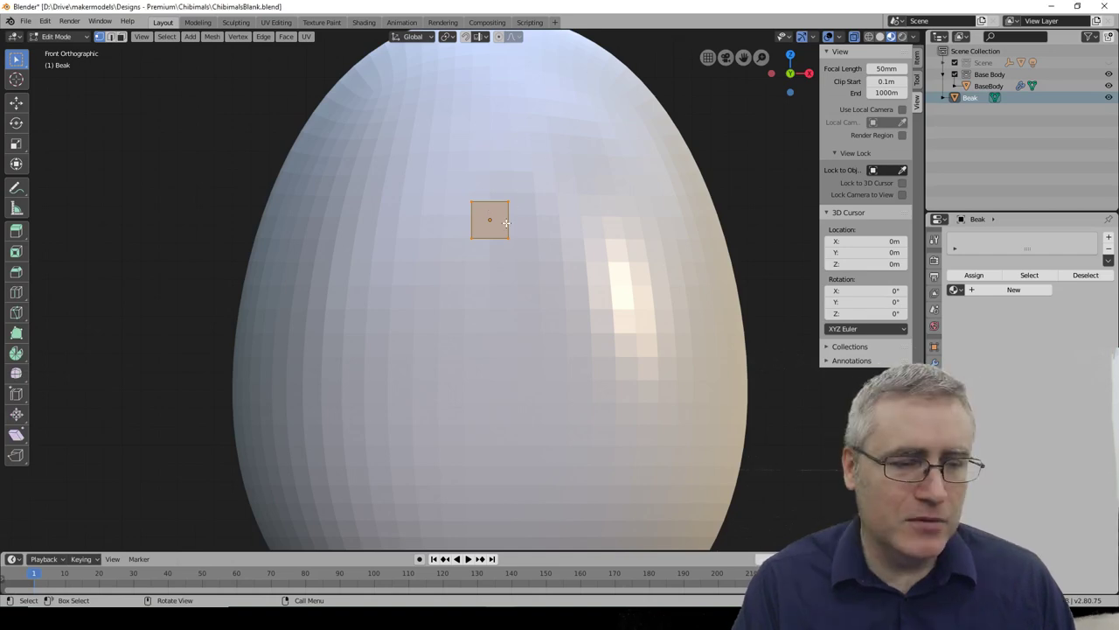
Move the whole Beak mesh 1 m along X so one side lies on the body's centre line
{"action": "key", "text": "g"}
{"action": "key", "text": "x"}
{"action": "key", "text": "1"}
{"action": "key", "text": "Return"}
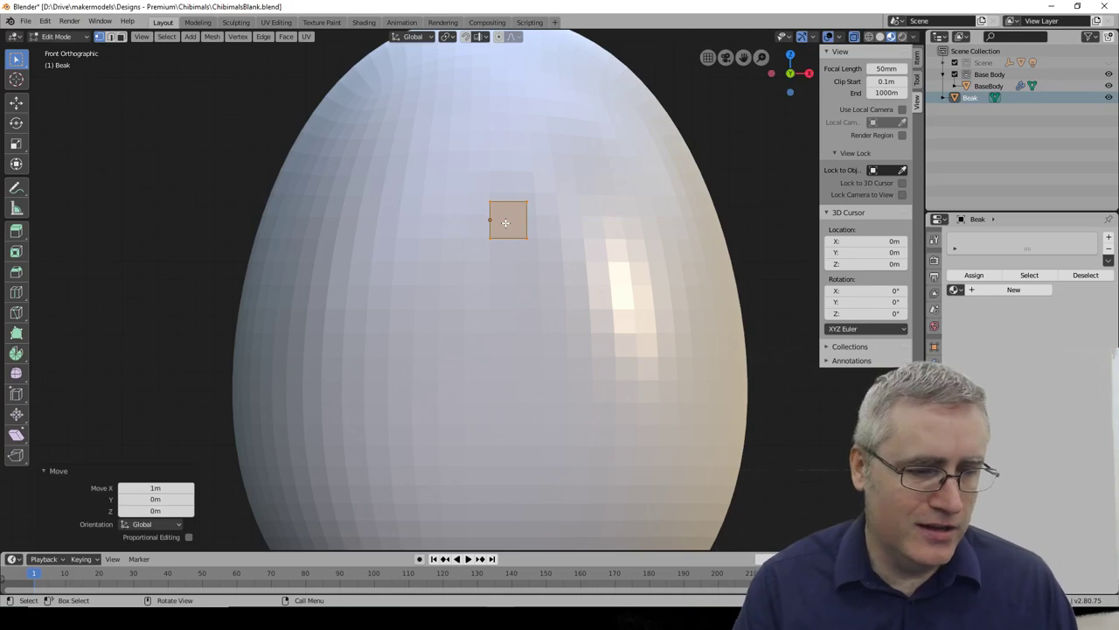
Delete the face of the Beak cube that lies on the centre line and check the open side
{"action": "key", "text": "alt"}
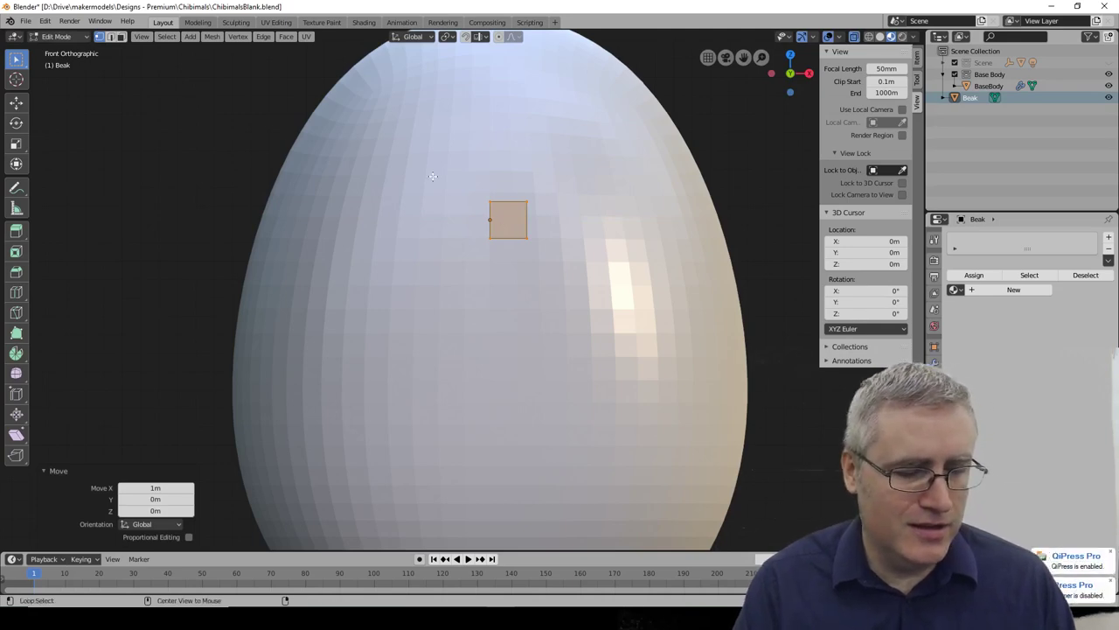
{"action": "key", "text": "alt+a"}
{"action": "key", "text": "b"}
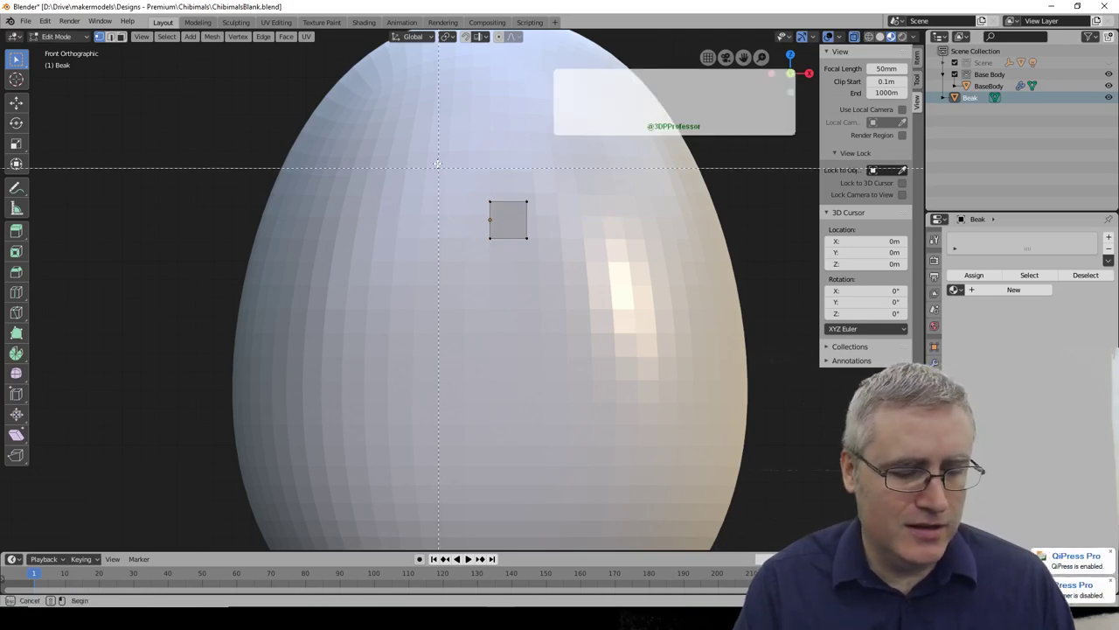
{"action": "key", "text": "Escape"}
{"action": "key", "text": "x"}
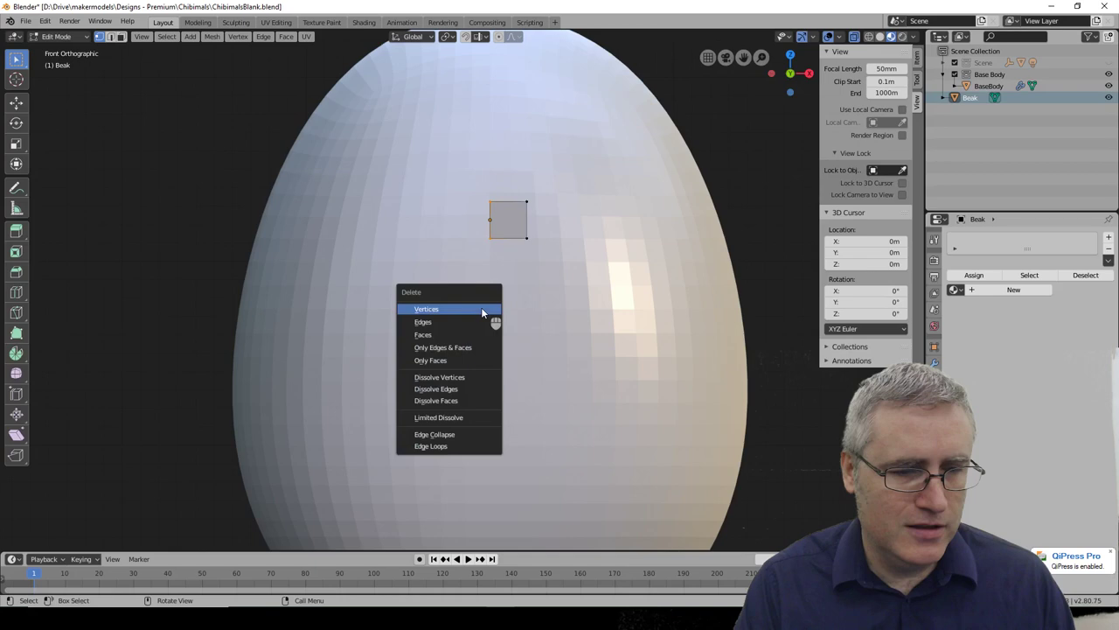
{"action": "middle_click", "coordinate": [442, 271]}
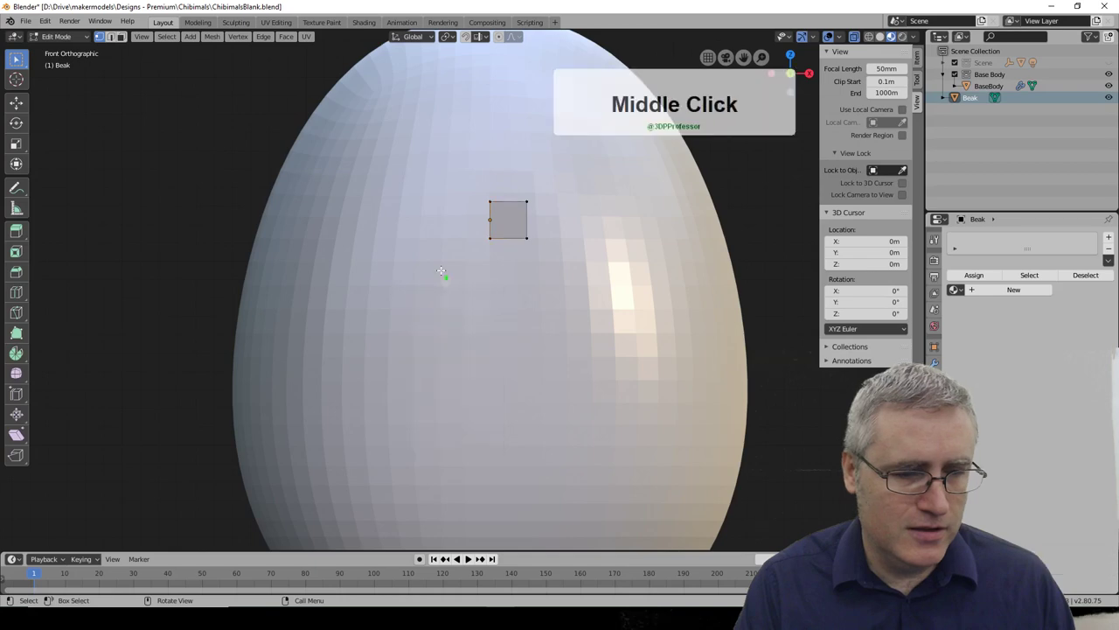
{"action": "middle_click_drag", "start_coordinate": [442, 271], "coordinate": [442, 317]}
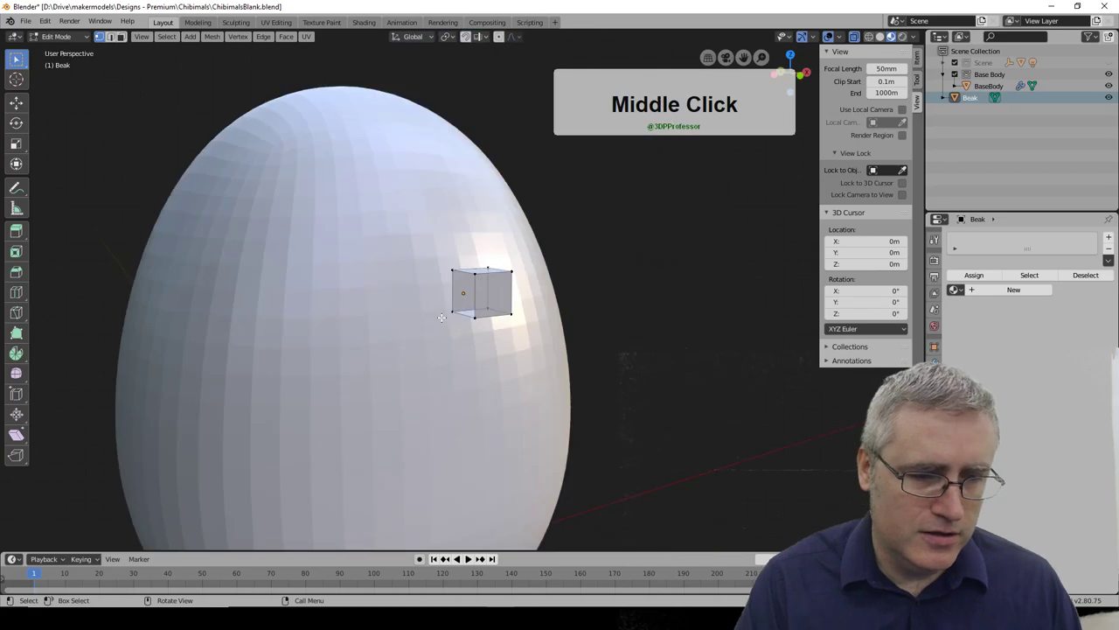
{"action": "key", "text": "KP_1"}
{"action": "middle_click_drag", "start_coordinate": [442, 317], "coordinate": [378, 294], "text": "shift"}
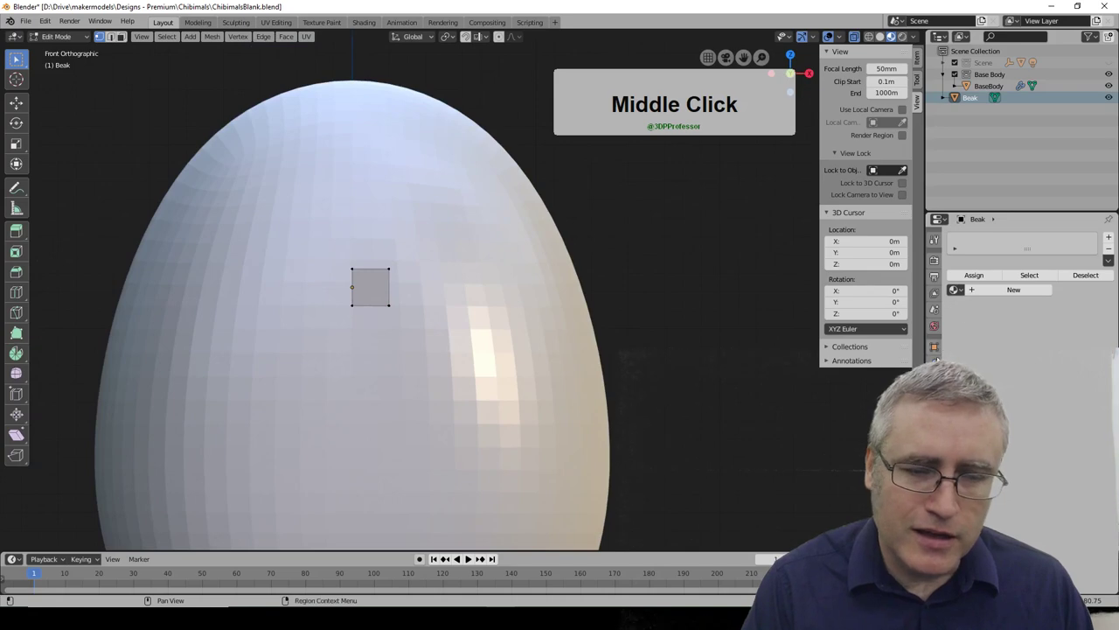
{"action": "left_click", "coordinate": [934, 238]}
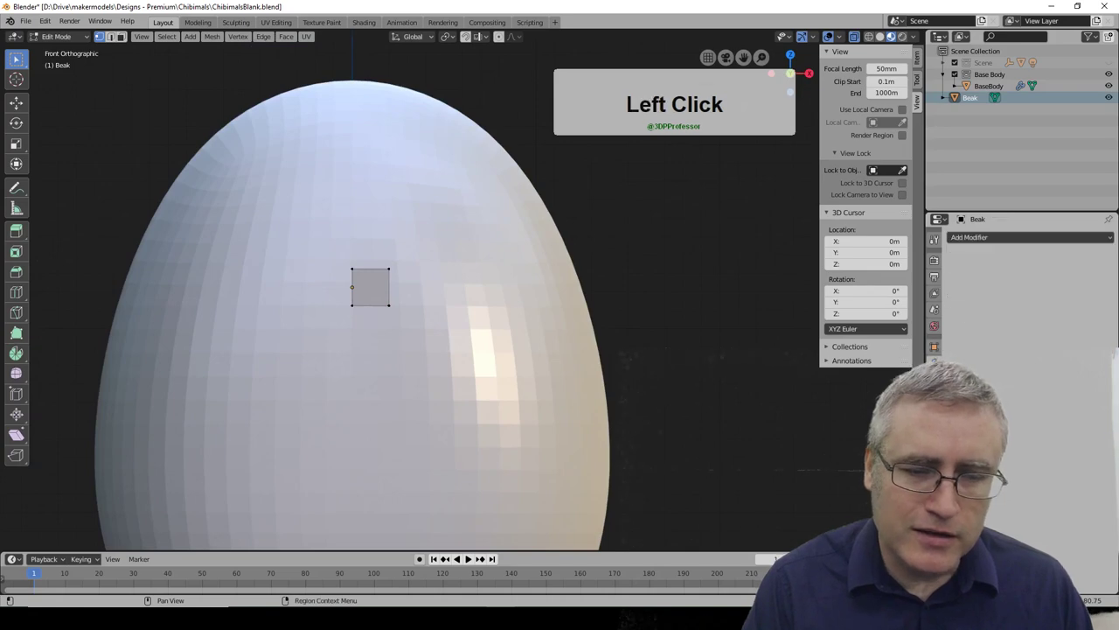
{"action": "left_click", "coordinate": [974, 238]}
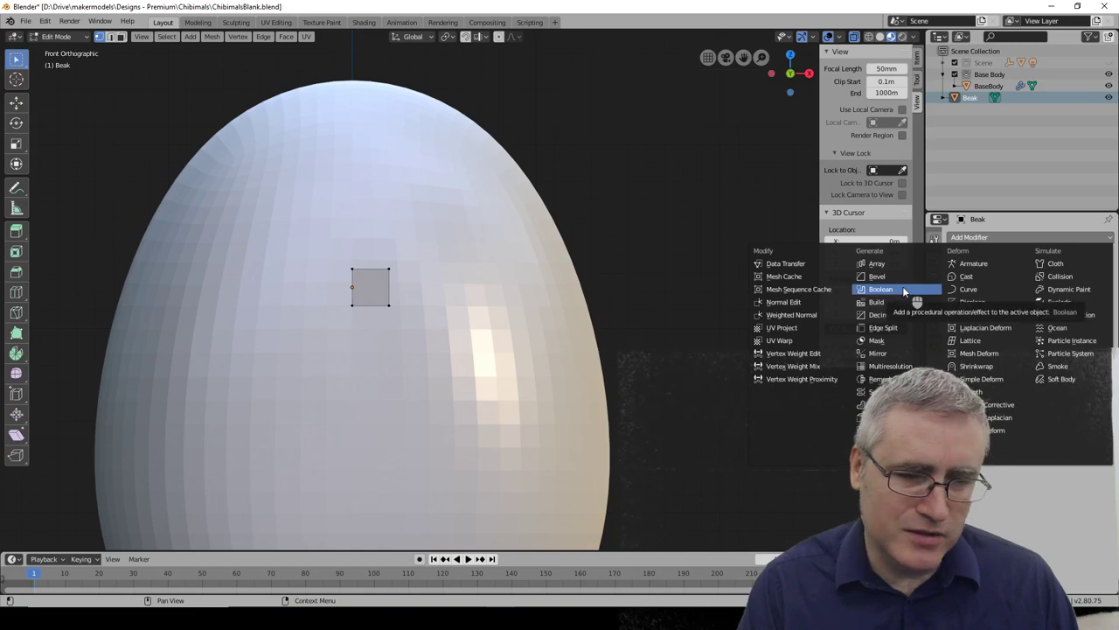
{"action": "left_click", "coordinate": [95, 224]}
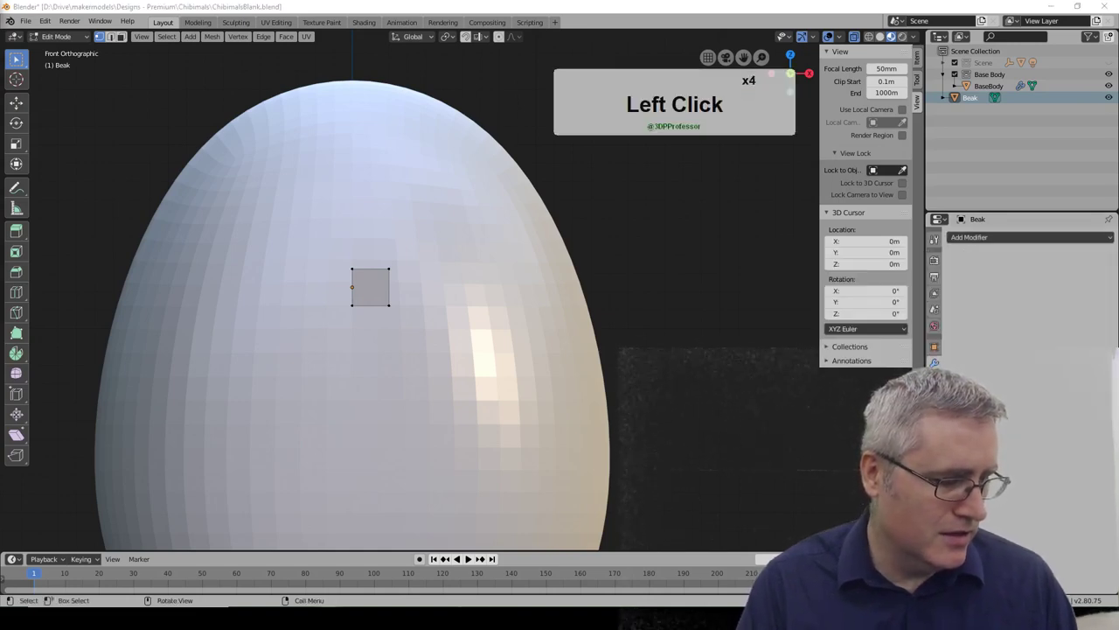
{"action": "key", "text": "super+Left"}
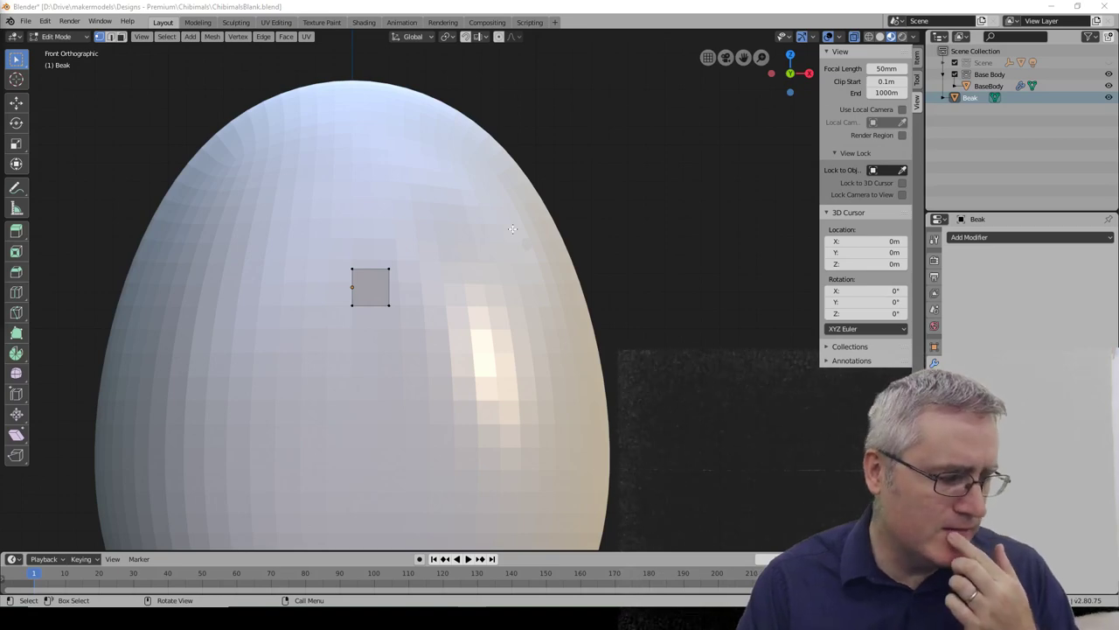
{"action": "left_click", "coordinate": [372, 270]}
{"action": "key", "text": "a"}
{"action": "key", "text": "c"}
{"action": "right_click", "coordinate": [349, 270]}
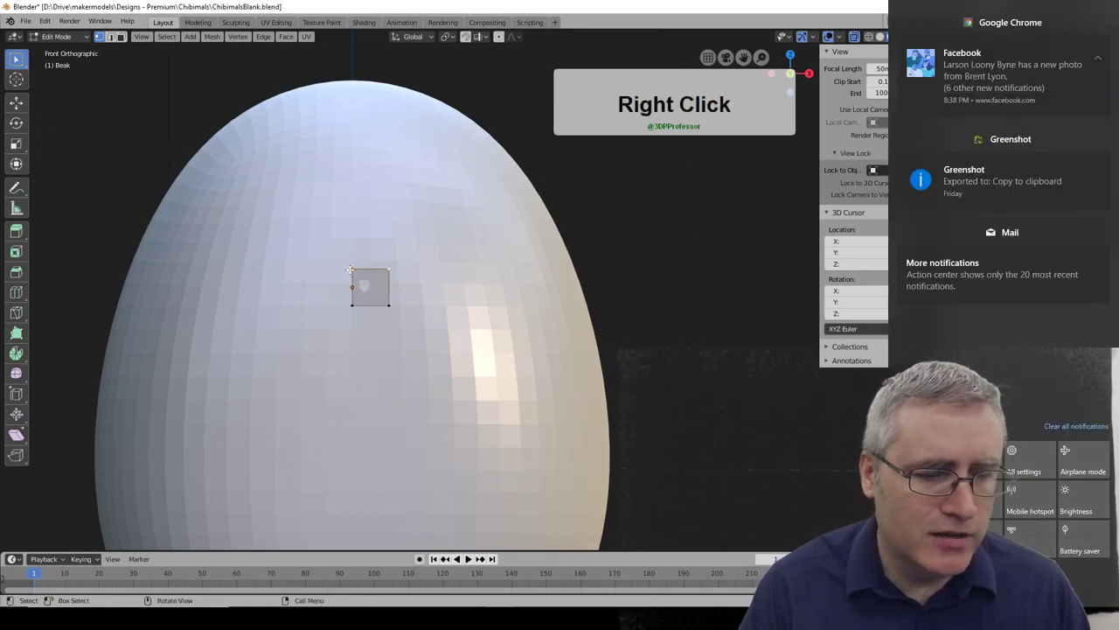
{"action": "left_click", "coordinate": [690, 285]}
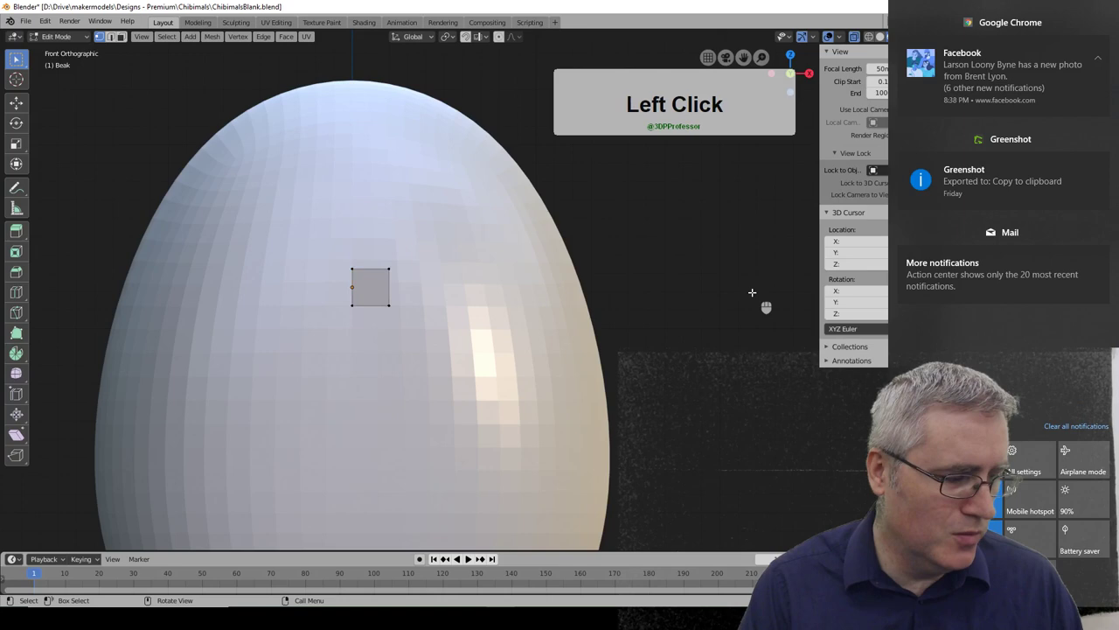
{"action": "double_click", "coordinate": [646, 374]}
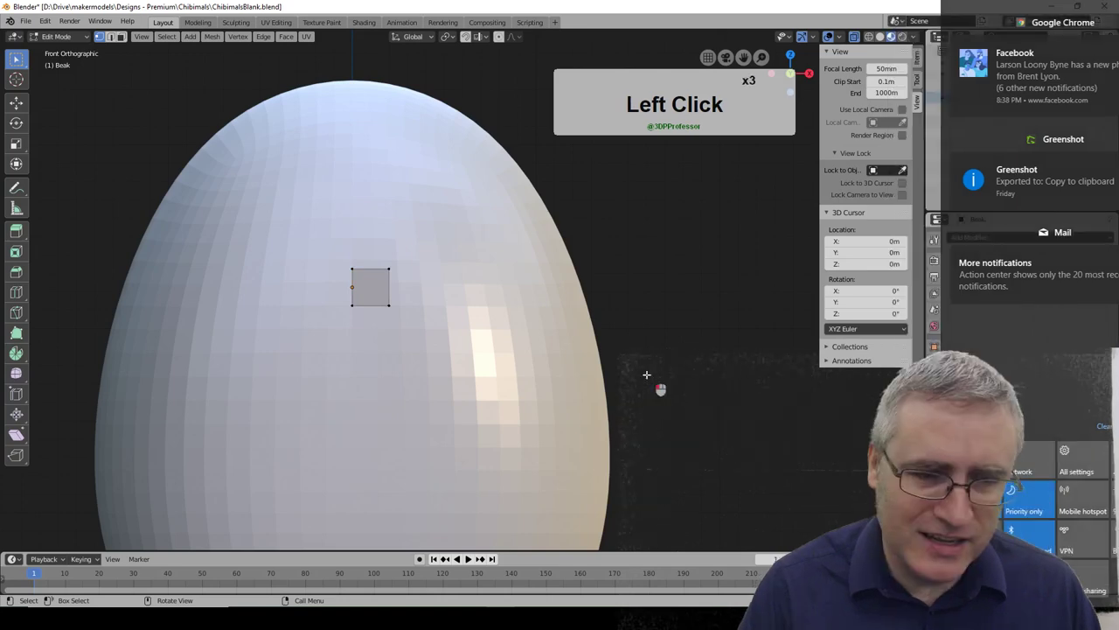
Raise the upper edge on the beak's centre line by about 1.31 m in Z
{"action": "key", "text": "a"}
{"action": "key", "text": "c"}
{"action": "right_click", "coordinate": [350, 265]}
{"action": "middle_click_drag", "start_coordinate": [350, 265], "coordinate": [368, 277]}
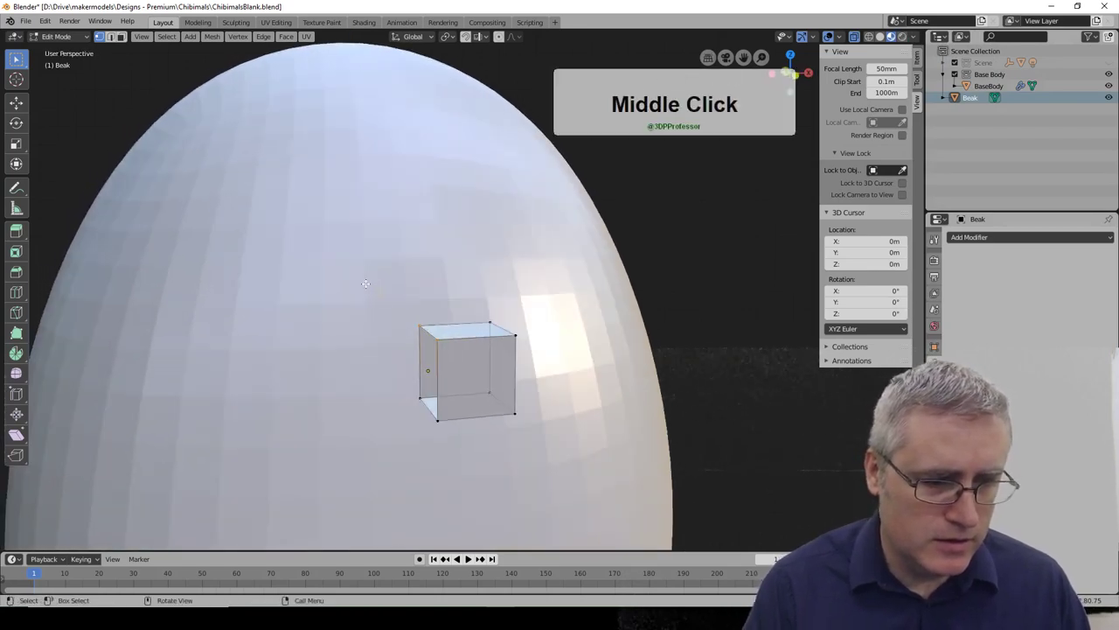
{"action": "key", "text": "g"}
{"action": "key", "text": "z"}
{"action": "left_click", "coordinate": [388, 253]}
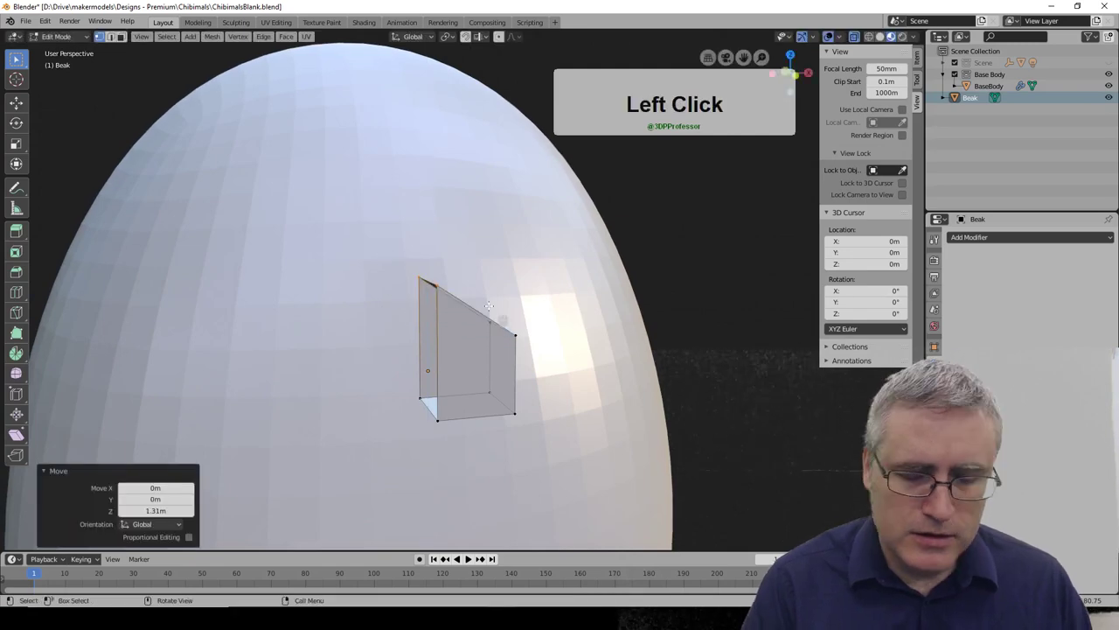
In the right side view, move the beak's rear vertices about 5.33 m along Y into the body
{"action": "key", "text": "KP_3"}
{"action": "key", "text": "alt+a"}
{"action": "left_click_drag", "start_coordinate": [154, 243], "coordinate": [178, 316]}
{"action": "key", "text": "g"}
{"action": "key", "text": "y"}
{"action": "left_click", "coordinate": [270, 274]}
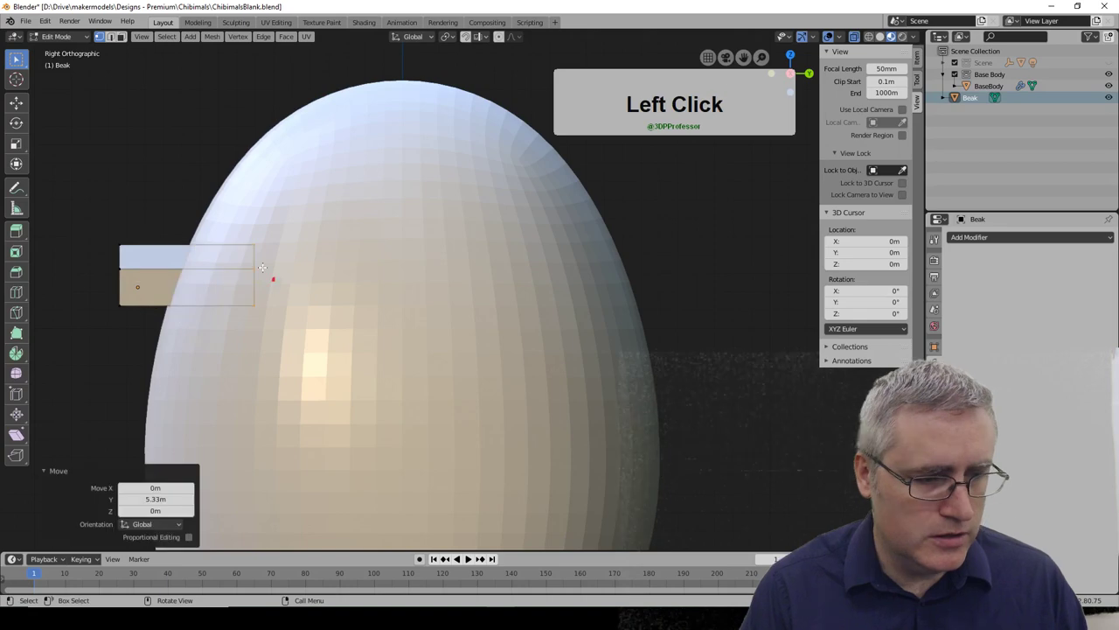
Extrude the beak's outer side outward along X and shift the intermediate edges about 0.729 m in X
{"action": "key", "text": "KP_1"}
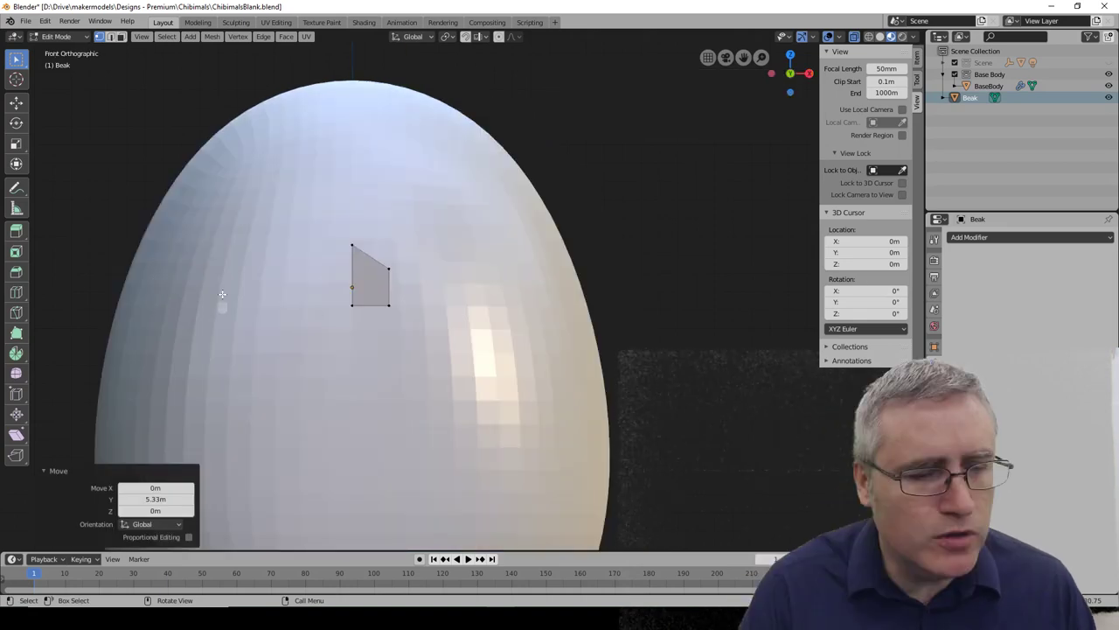
{"action": "key", "text": "a"}
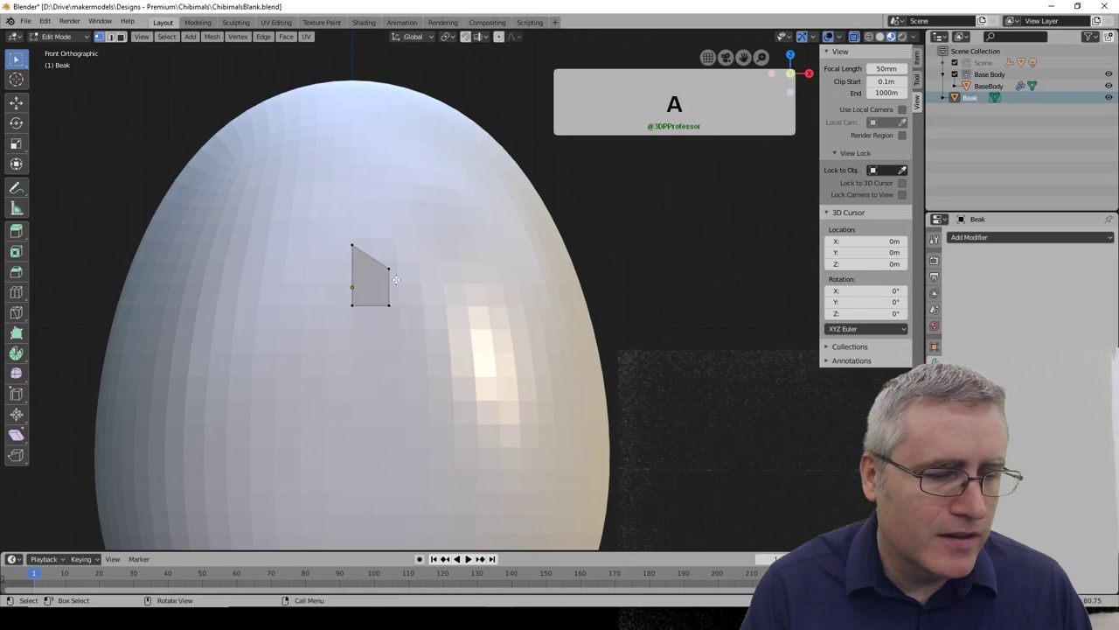
{"action": "key", "text": "g"}
{"action": "key", "text": "x"}
{"action": "left_click", "coordinate": [450, 280]}
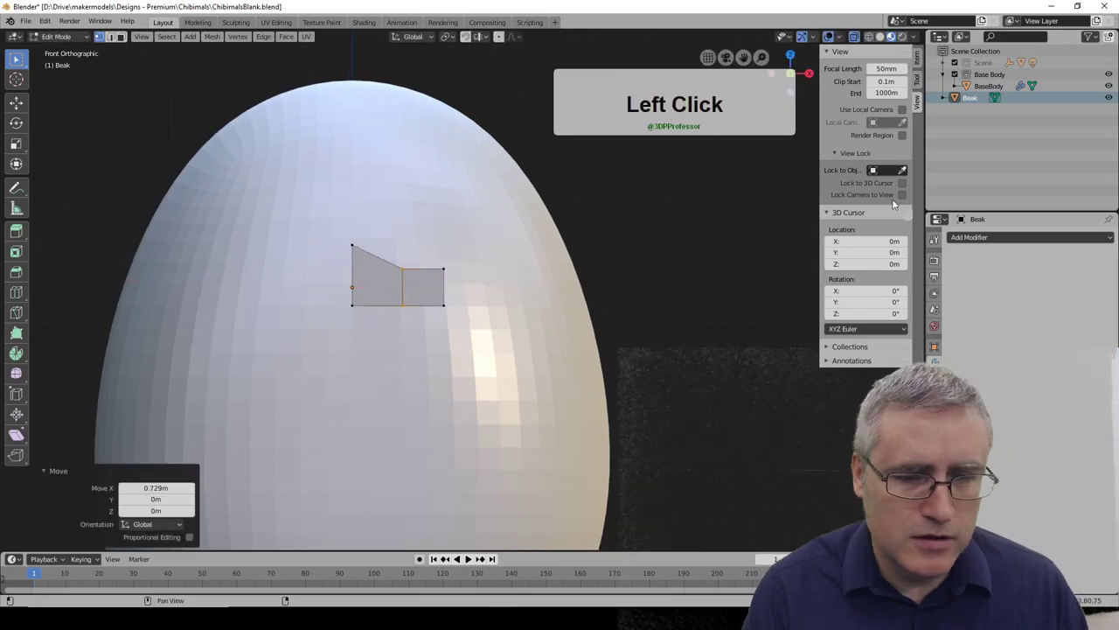
Add a Mirror modifier on the X axis and a Subdivision Surface modifier to the Beak
{"action": "left_click", "coordinate": [971, 237]}
{"action": "left_click", "coordinate": [900, 353]}
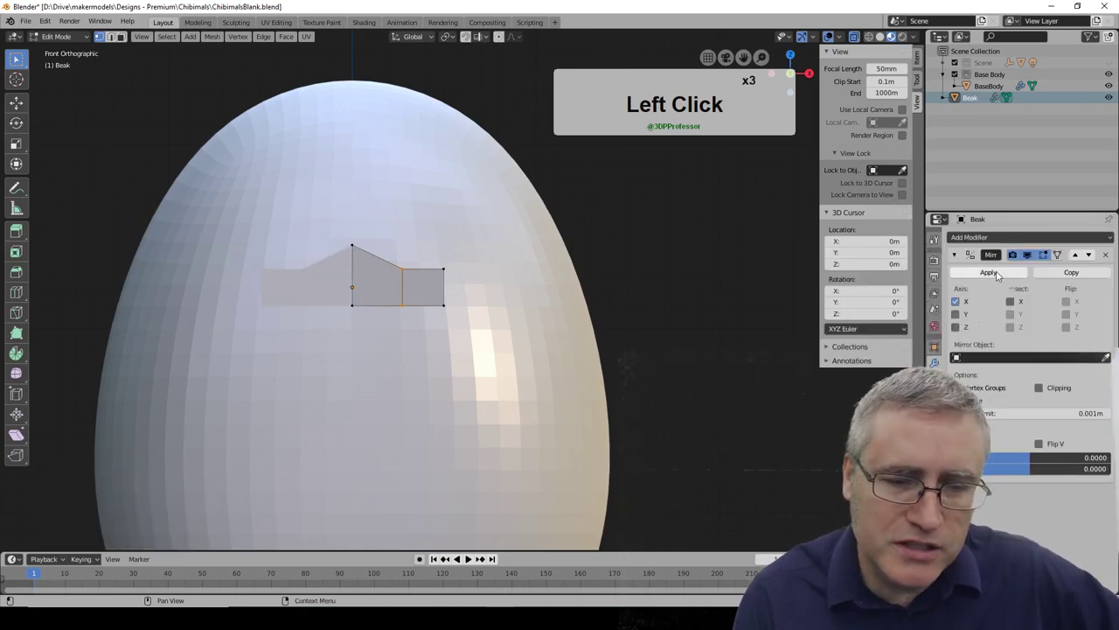
{"action": "left_click", "coordinate": [991, 237]}
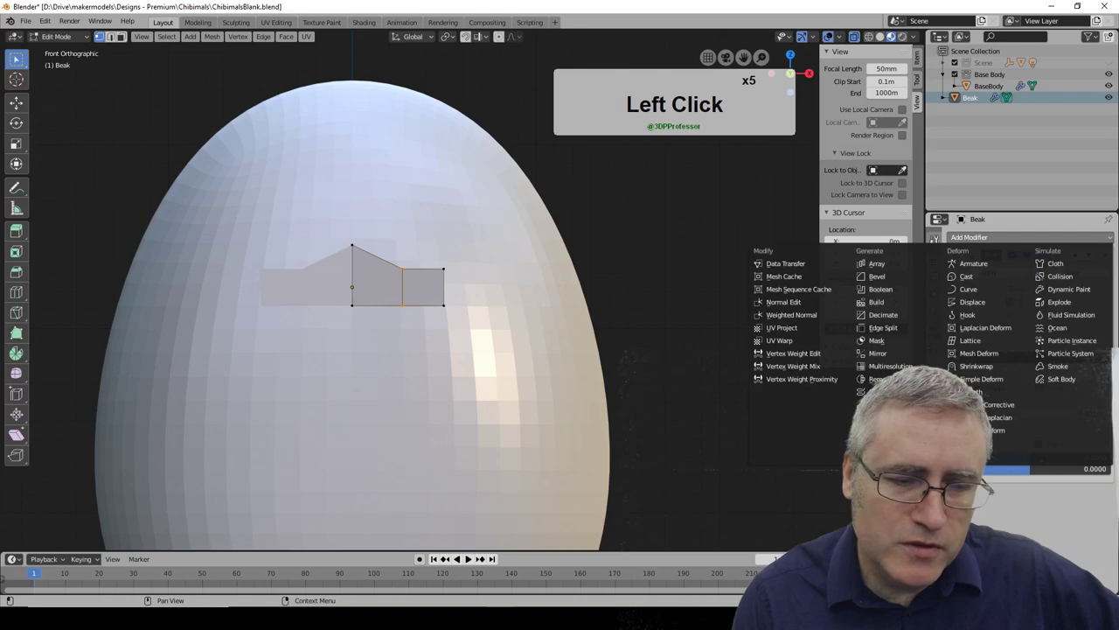
Move the beak's lower front vertex on the centre line about -1.17 m along Z only
{"action": "right_click", "coordinate": [367, 311]}
{"action": "key", "text": "c"}
{"action": "left_click", "coordinate": [354, 315]}
{"action": "key", "text": "g"}
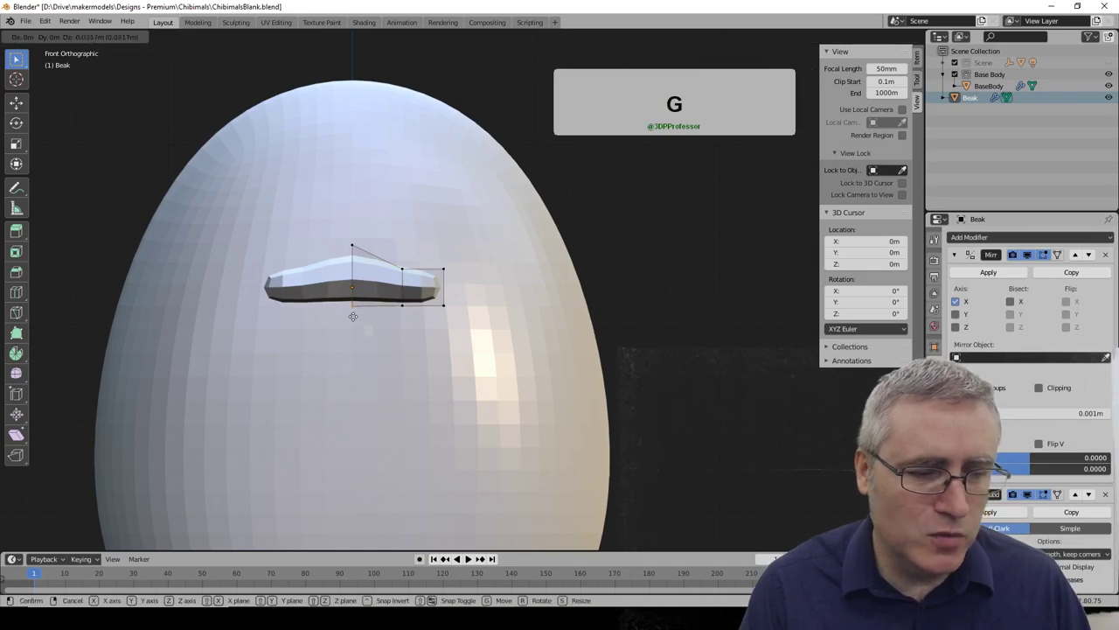
{"action": "left_click", "coordinate": [352, 326]}
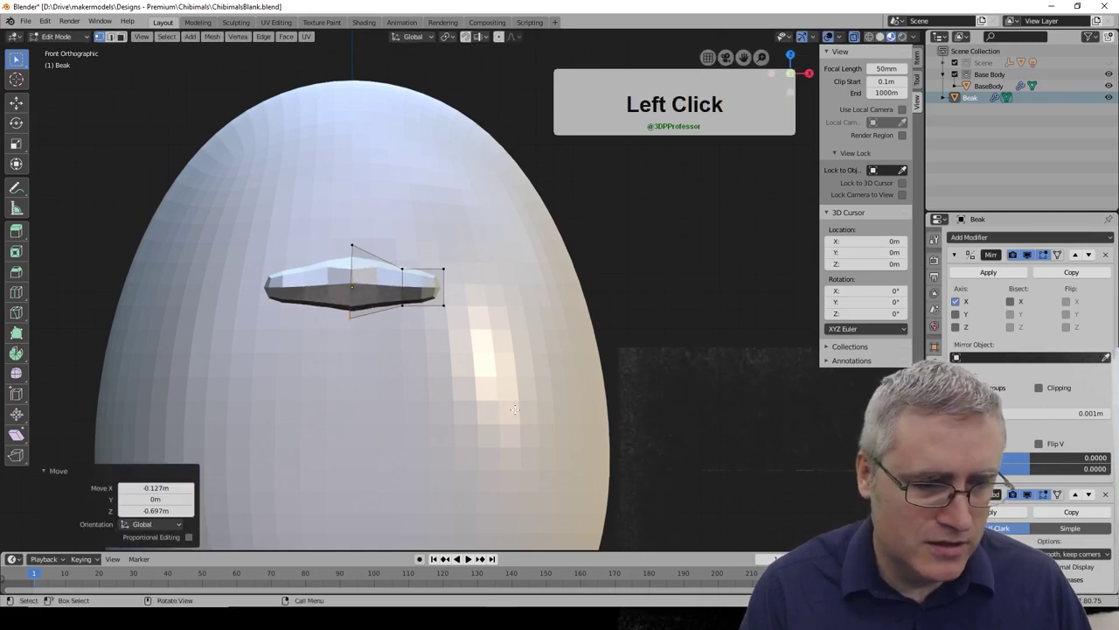
{"action": "key", "text": "ctrl+z"}
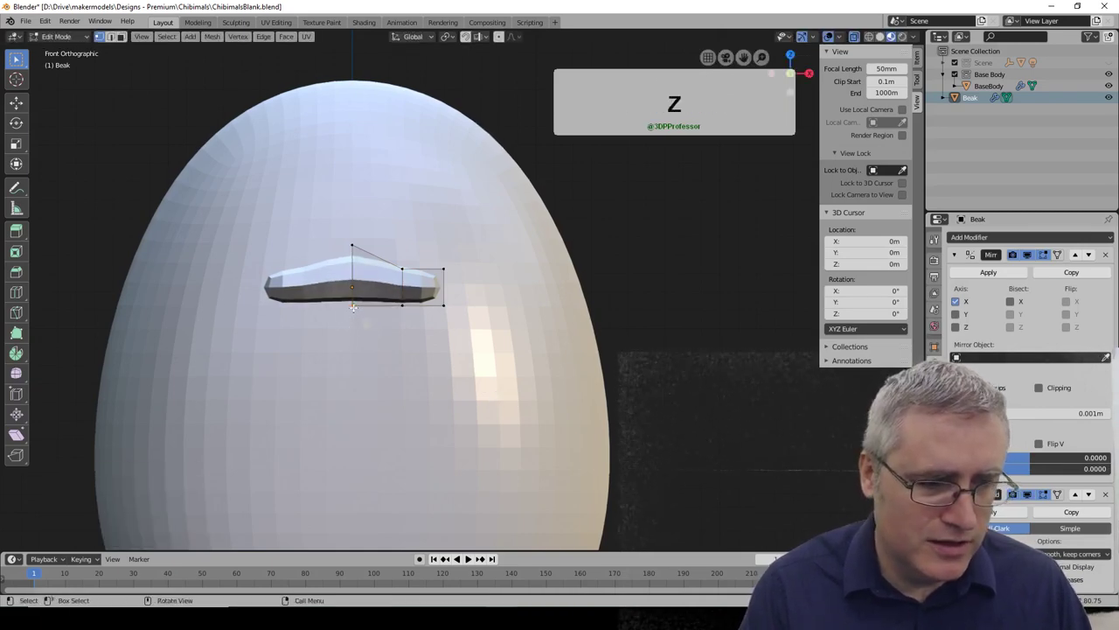
{"action": "key", "text": "g"}
{"action": "key", "text": "z"}
{"action": "left_click", "coordinate": [359, 328]}
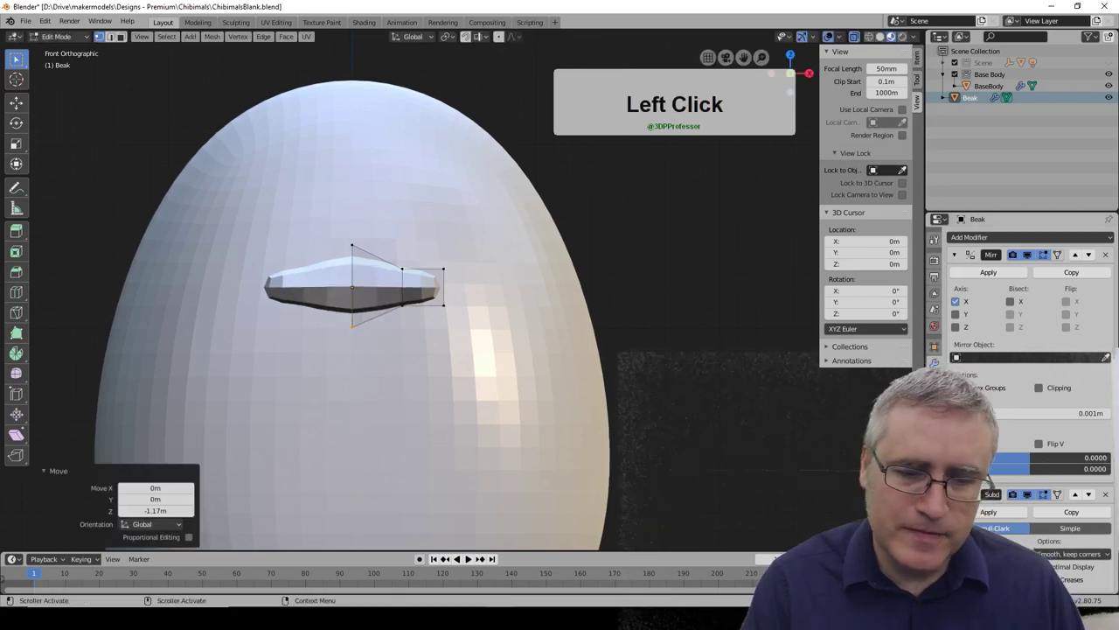
Raise the Beak's Subdivision Surface level for a smoother shape
{"action": "left_click", "coordinate": [1021, 560]}
{"action": "left_click", "coordinate": [1021, 559]}
{"action": "left_click", "coordinate": [1021, 560]}
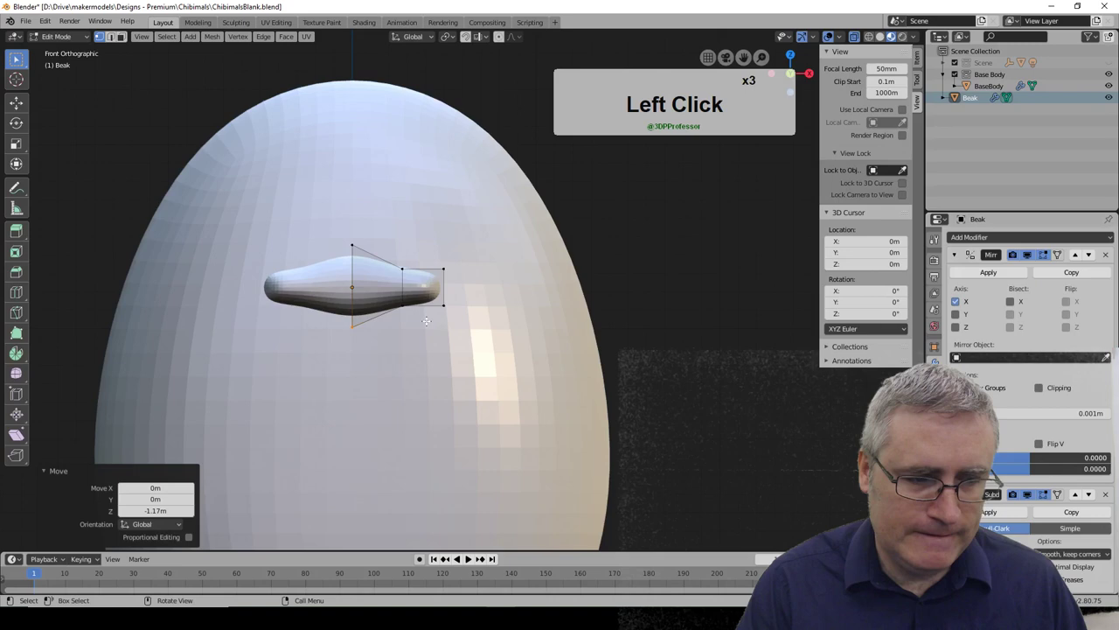
Try to move the beak's upper front centre vertex about 2.38 m back along Y
{"action": "key", "text": "KP_3"}
{"action": "middle_click_drag", "start_coordinate": [169, 269], "coordinate": [162, 316]}
{"action": "left_click", "coordinate": [162, 316]}
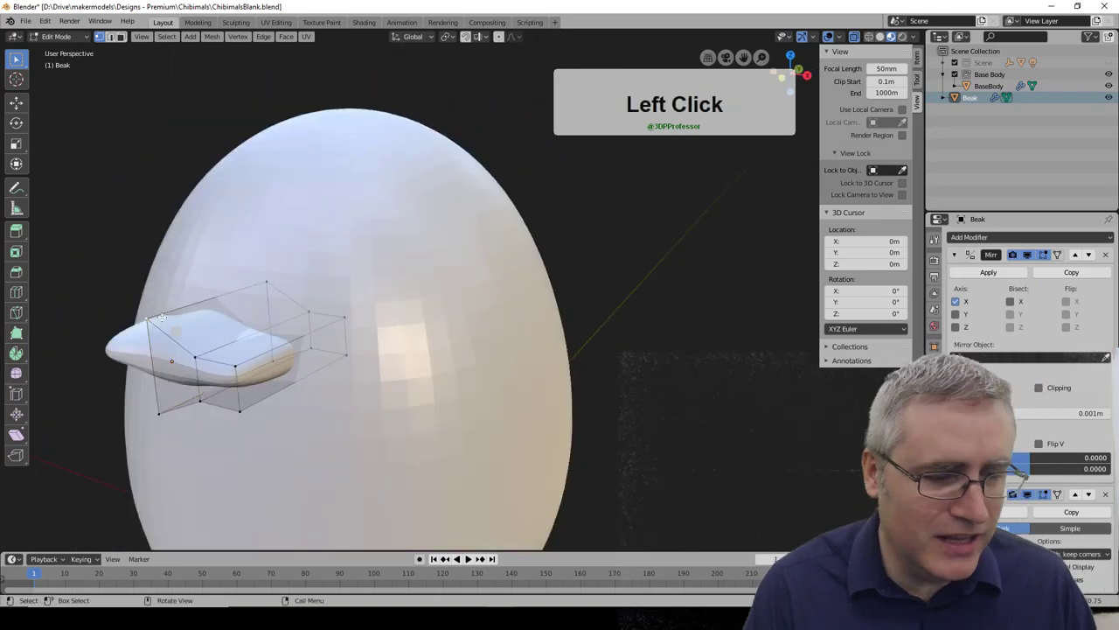
{"action": "key", "text": "g"}
{"action": "key", "text": "y"}
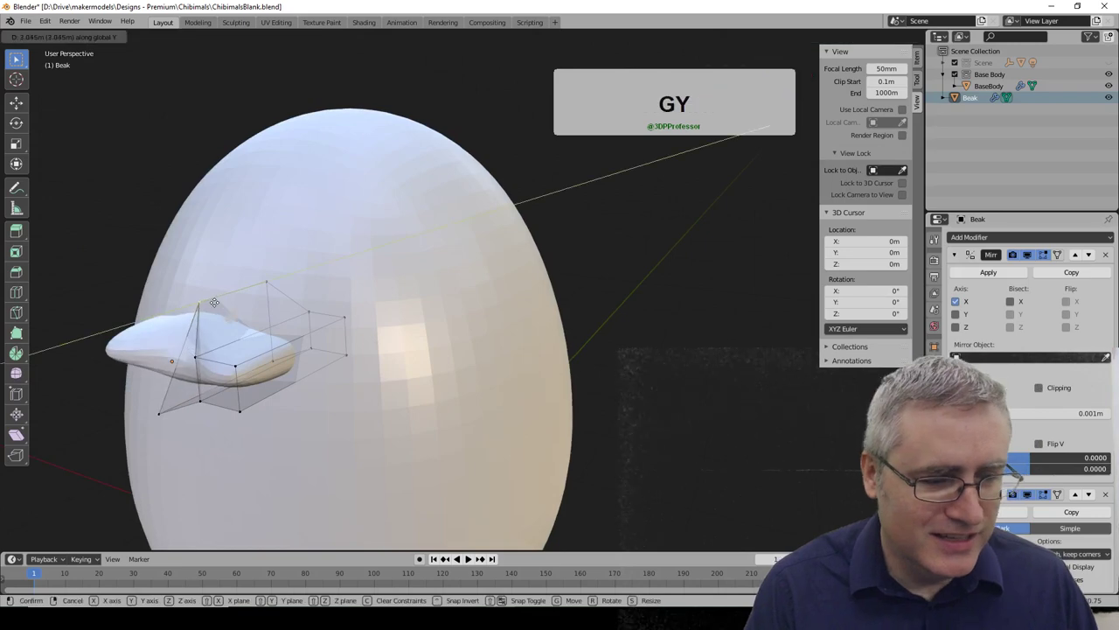
{"action": "left_click", "coordinate": [208, 305]}
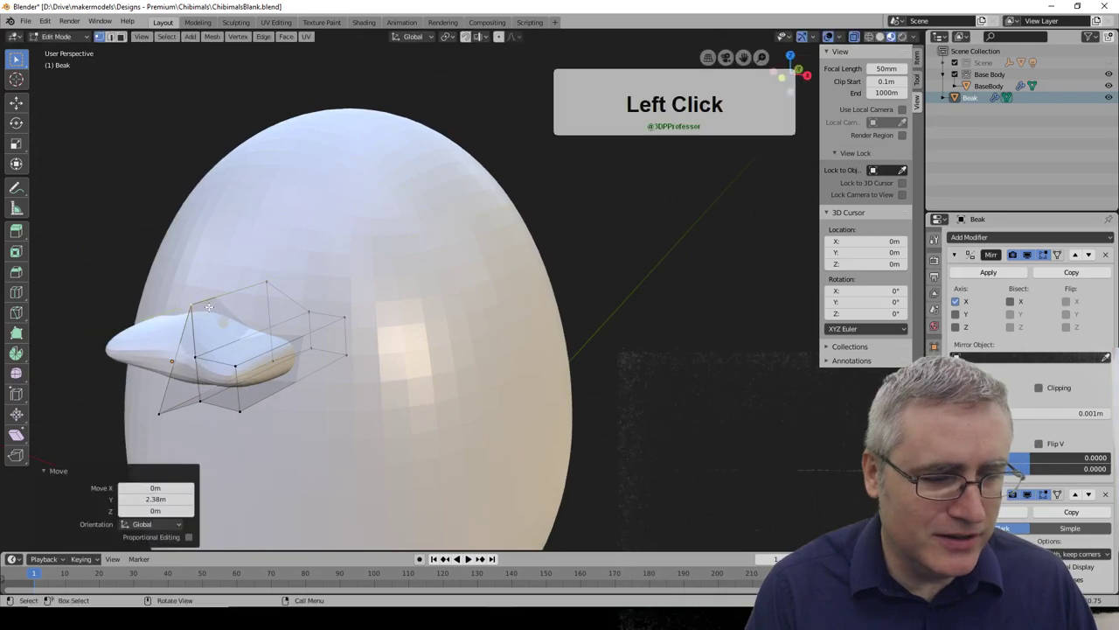
{"action": "right_click", "coordinate": [219, 382]}
{"action": "key", "text": "ctrl+z"}
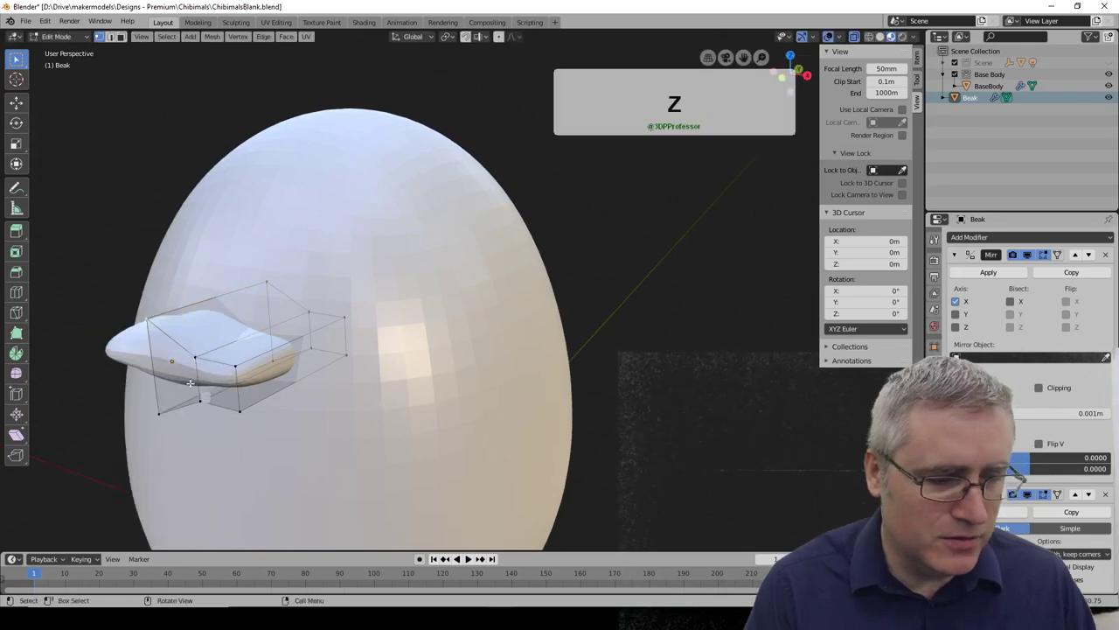
Add a horizontal edge loop around the middle of the beak's height
{"action": "middle_click_drag", "start_coordinate": [189, 383], "coordinate": [225, 362]}
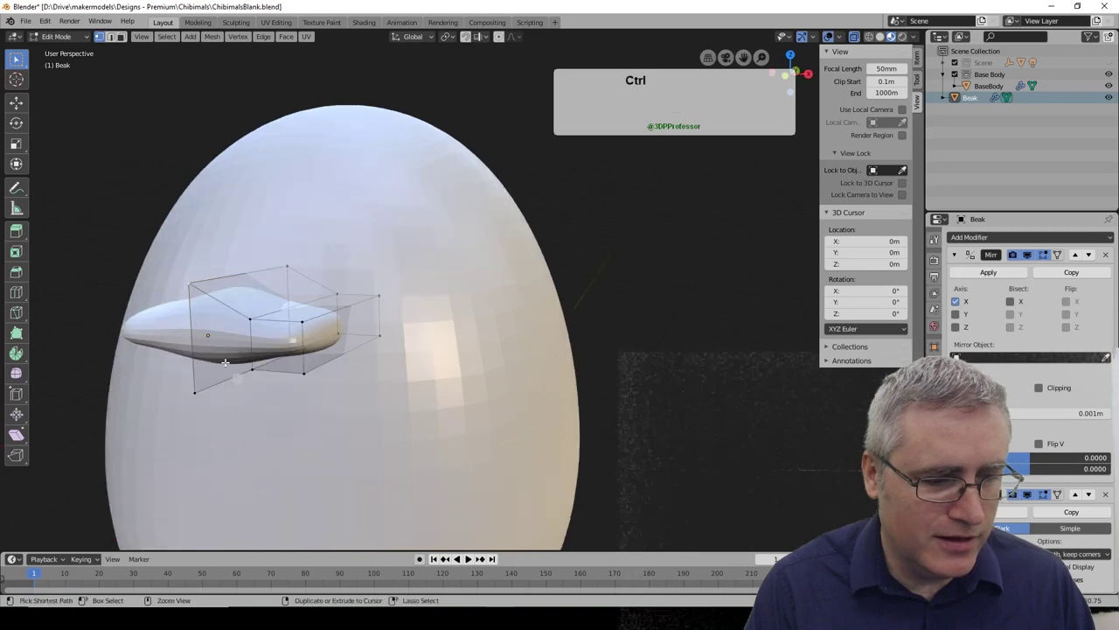
{"action": "left_click", "coordinate": [195, 284], "text": "ctrl"}
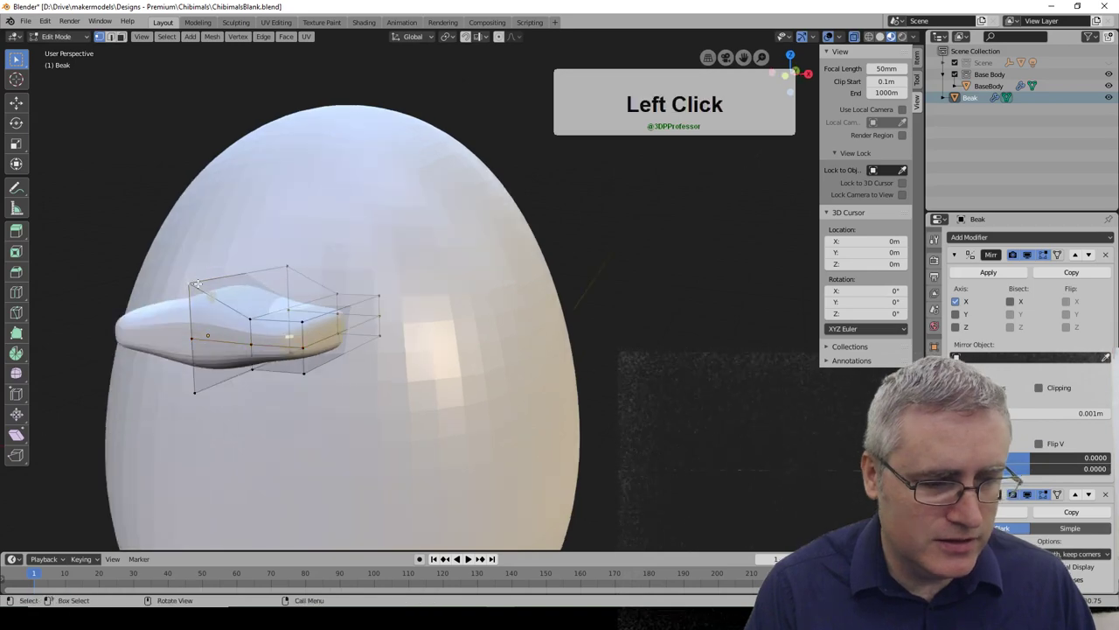
Move the beak's upper front centre vertex about 4.03 m back along Y only
{"action": "key", "text": "g"}
{"action": "key", "text": "y"}
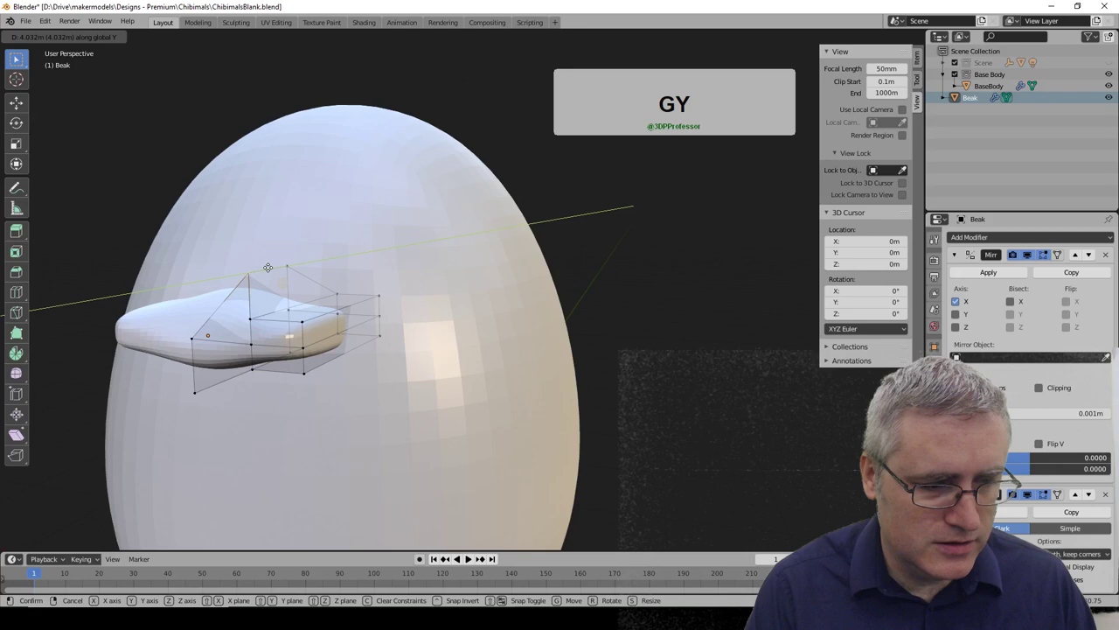
{"action": "left_click", "coordinate": [268, 267]}
{"action": "middle_click_drag", "start_coordinate": [268, 266], "coordinate": [262, 291]}
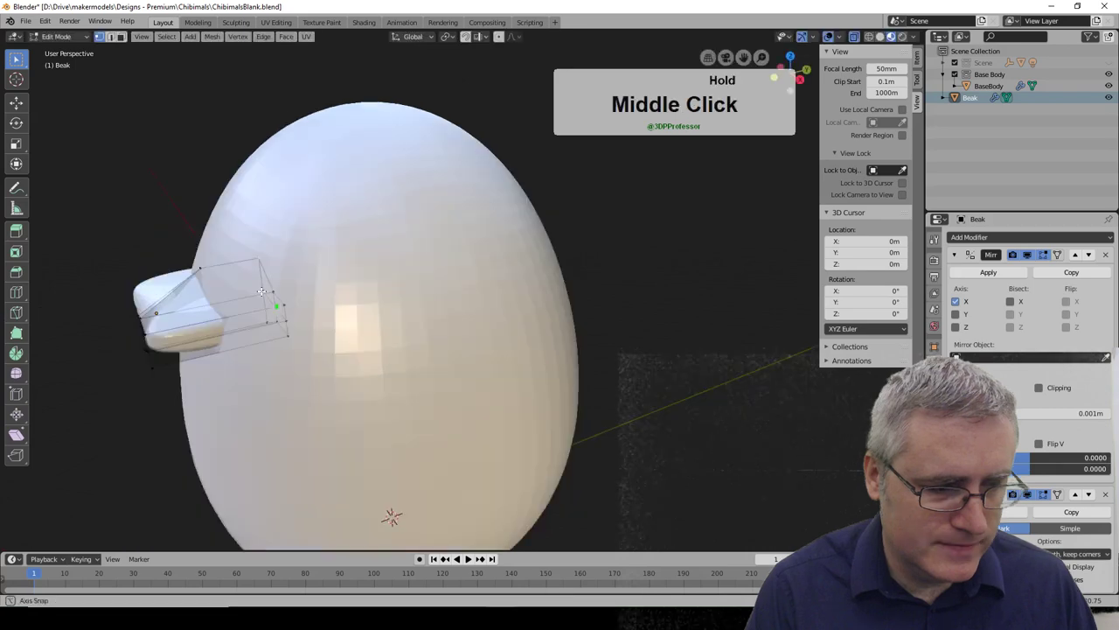
Move the beak's outer front corner vertices back toward the egg body
{"action": "middle_click_drag", "start_coordinate": [261, 291], "coordinate": [341, 420]}
{"action": "right_click", "coordinate": [341, 420]}
{"action": "key", "text": "g"}
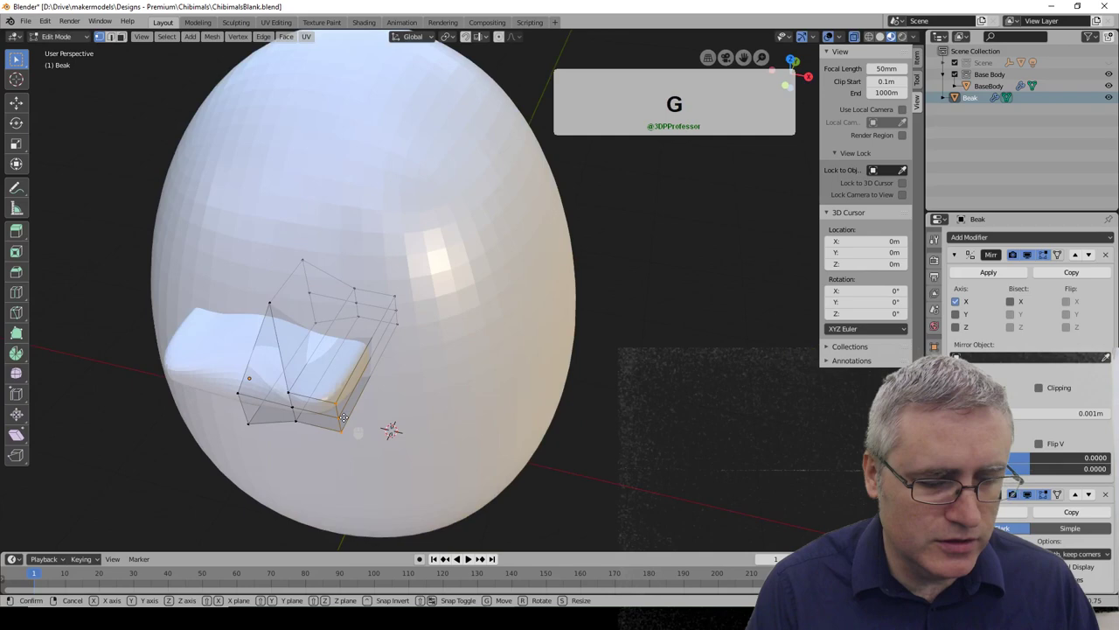
{"action": "left_click", "coordinate": [400, 315]}
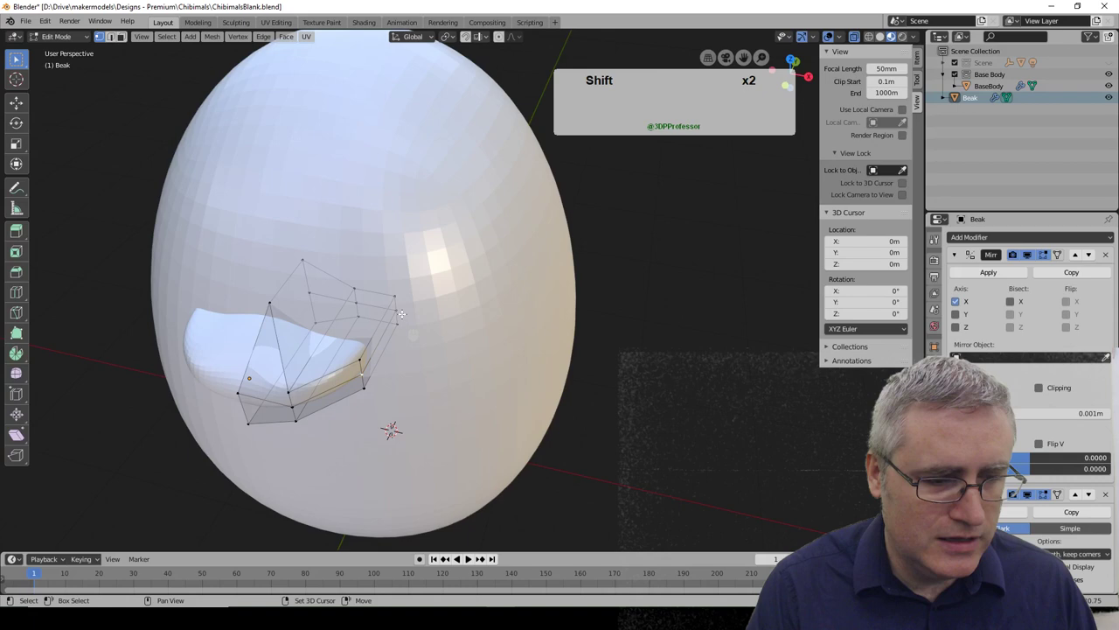
Move the beak's middle and lower outer front vertices about 0.96 m outward along X and about 0.69 m down along Z
{"action": "middle_click_drag", "start_coordinate": [401, 314], "coordinate": [420, 289]}
{"action": "key", "text": "g"}
{"action": "key", "text": "x"}
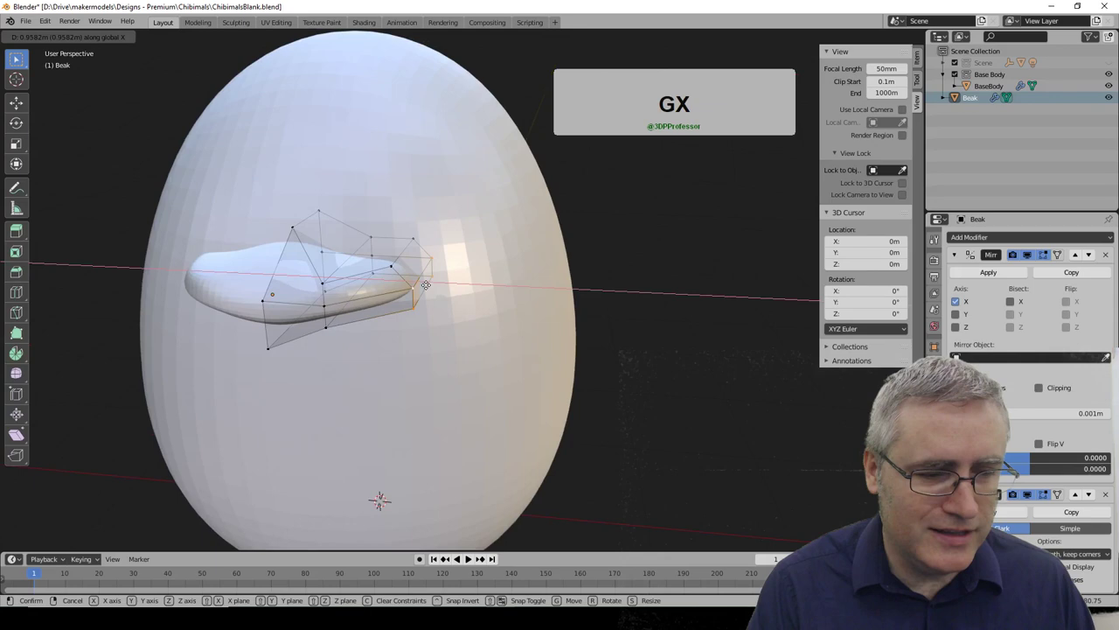
{"action": "left_click", "coordinate": [425, 285]}
{"action": "key", "text": "KP_3"}
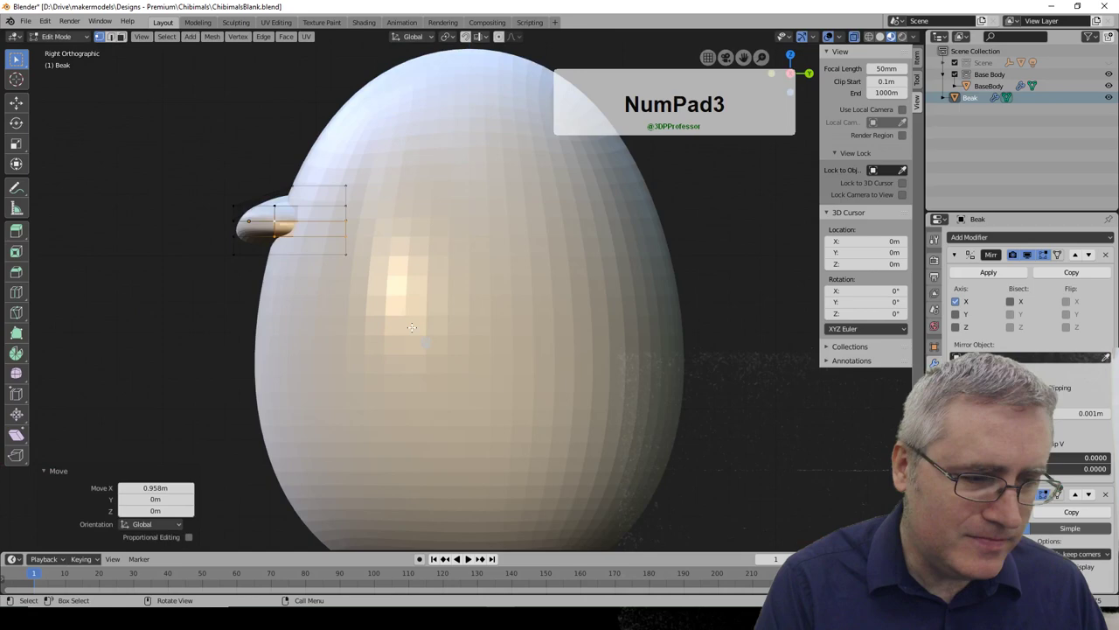
{"action": "middle_click_drag", "start_coordinate": [411, 327], "coordinate": [390, 273]}
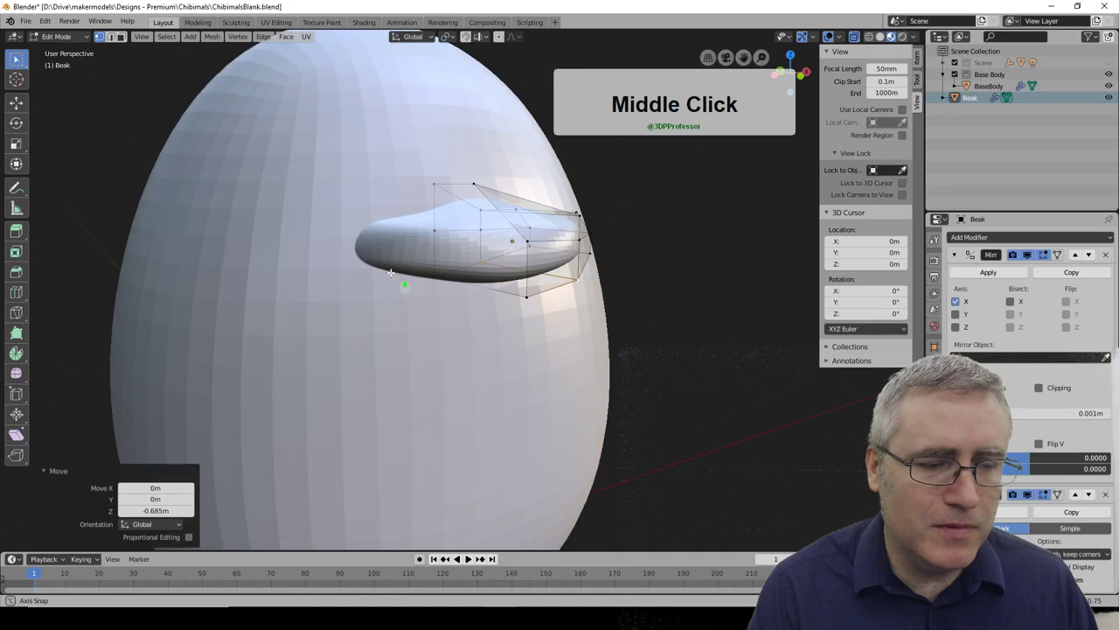
{"action": "middle_click_drag", "start_coordinate": [391, 273], "coordinate": [226, 297]}
Raise the beak's upper and middle vertices about 0.66 m along Z
{"action": "left_click", "coordinate": [226, 297]}
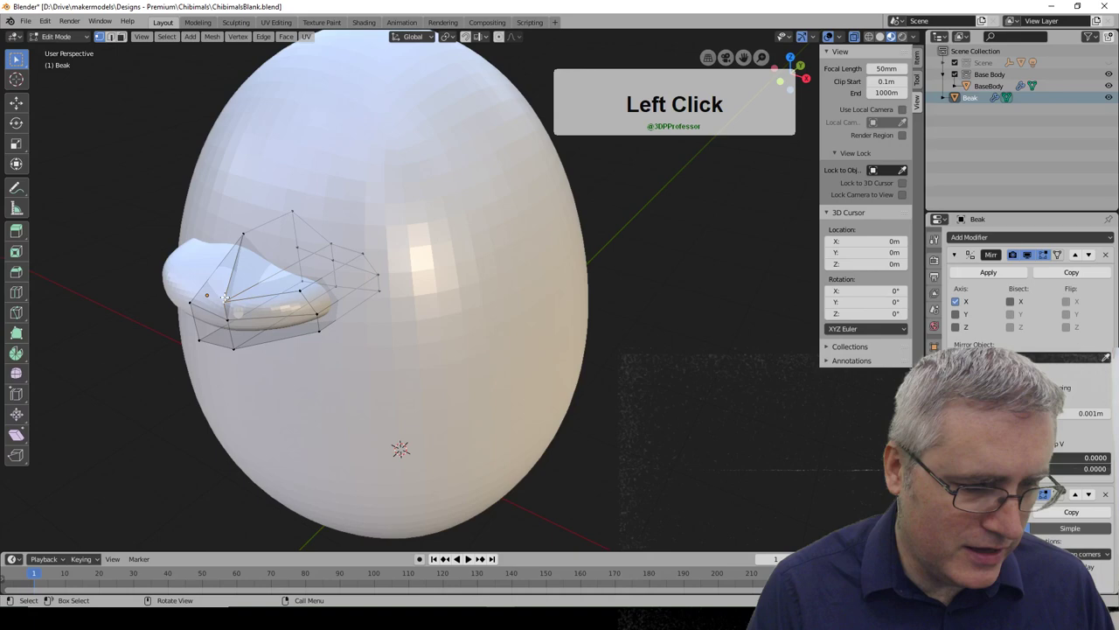
{"action": "key", "text": "KP_3"}
{"action": "key", "text": "g"}
{"action": "key", "text": "z"}
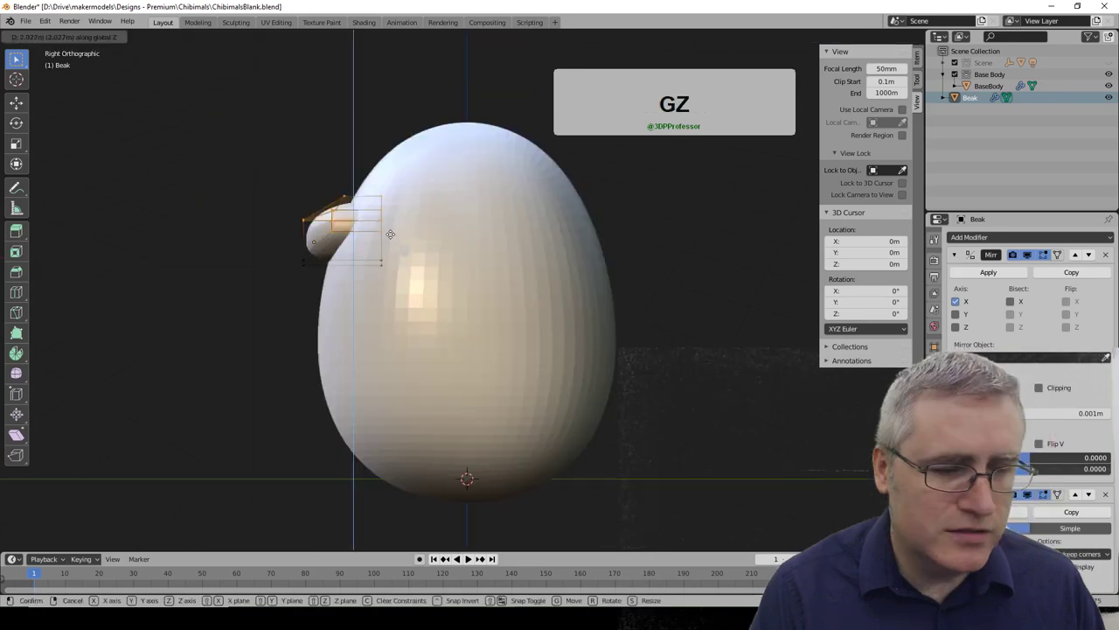
{"action": "right_click", "coordinate": [393, 250]}
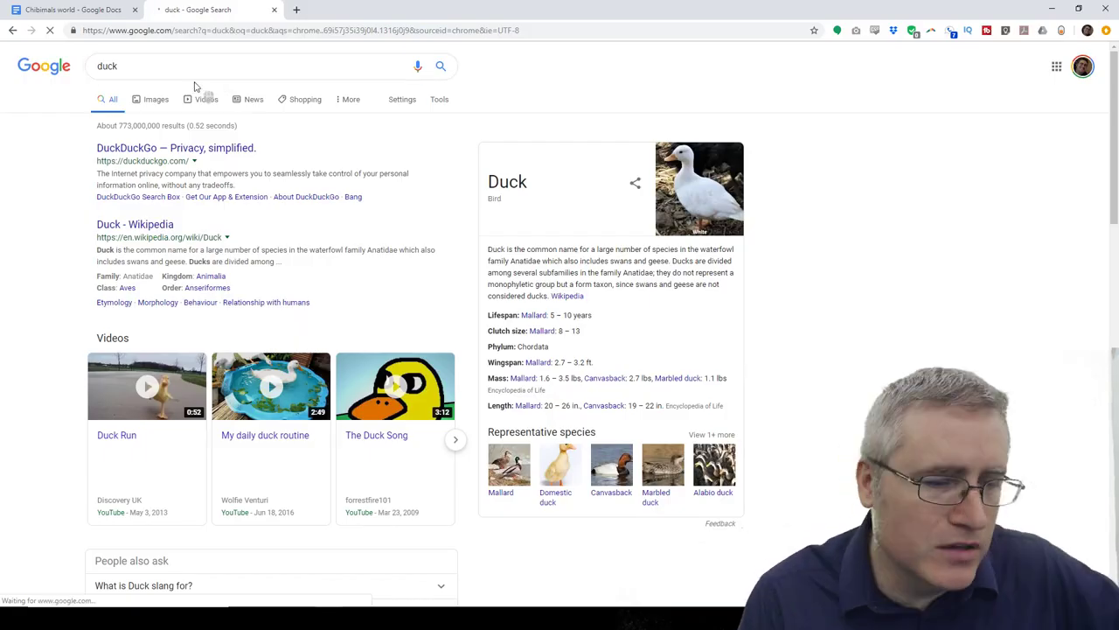
Switch to the web browser and show the image results for duck as reference
{"action": "left_click", "coordinate": [156, 99]}
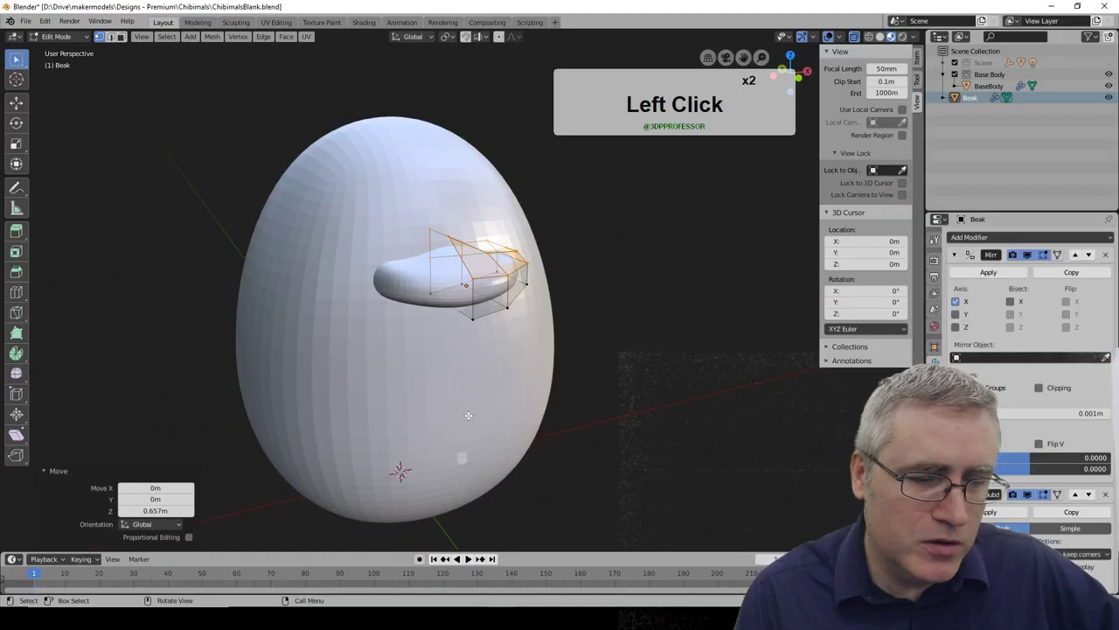
Lower the beak's outer front vertices about 0.54 m along Z
{"action": "middle_click_drag", "start_coordinate": [467, 416], "coordinate": [436, 418]}
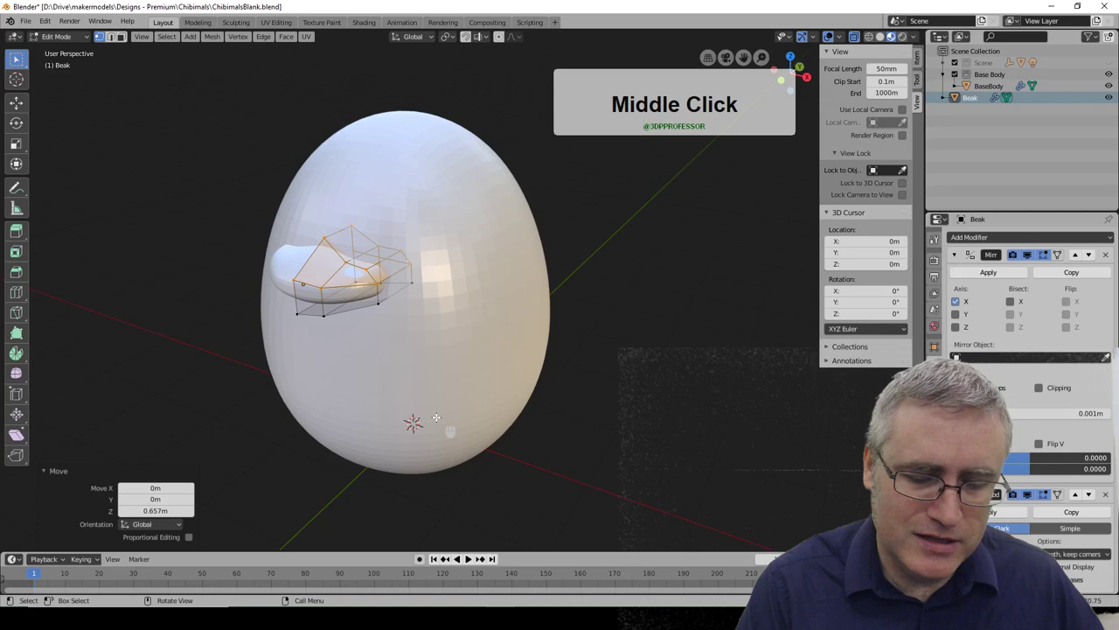
{"action": "middle_click_drag", "start_coordinate": [436, 417], "coordinate": [468, 273]}
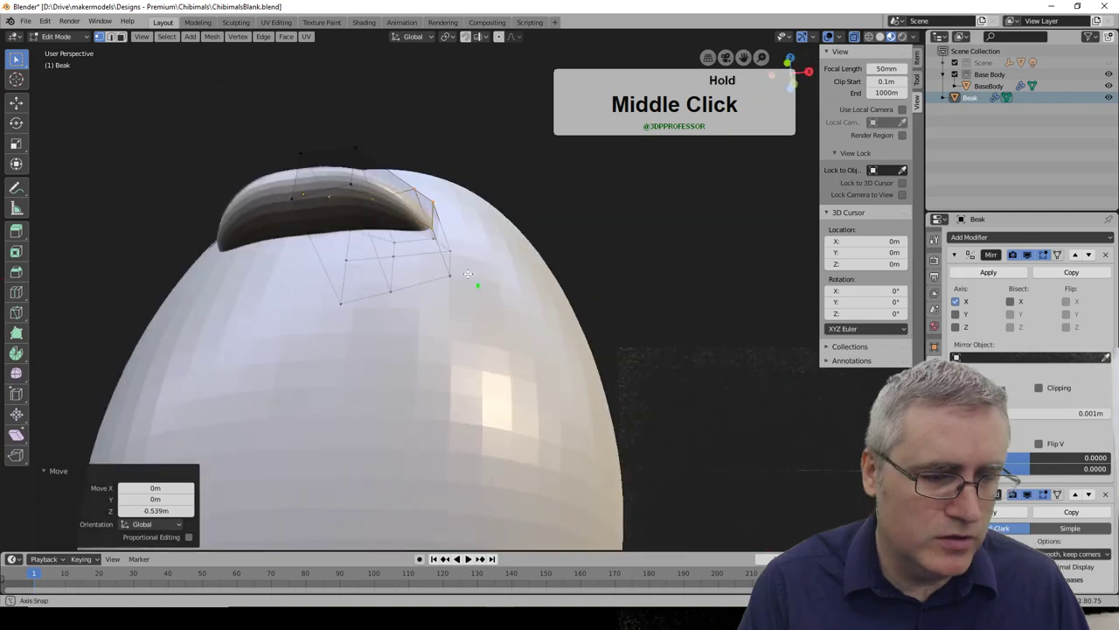
{"action": "middle_click_drag", "start_coordinate": [468, 274], "coordinate": [436, 349]}
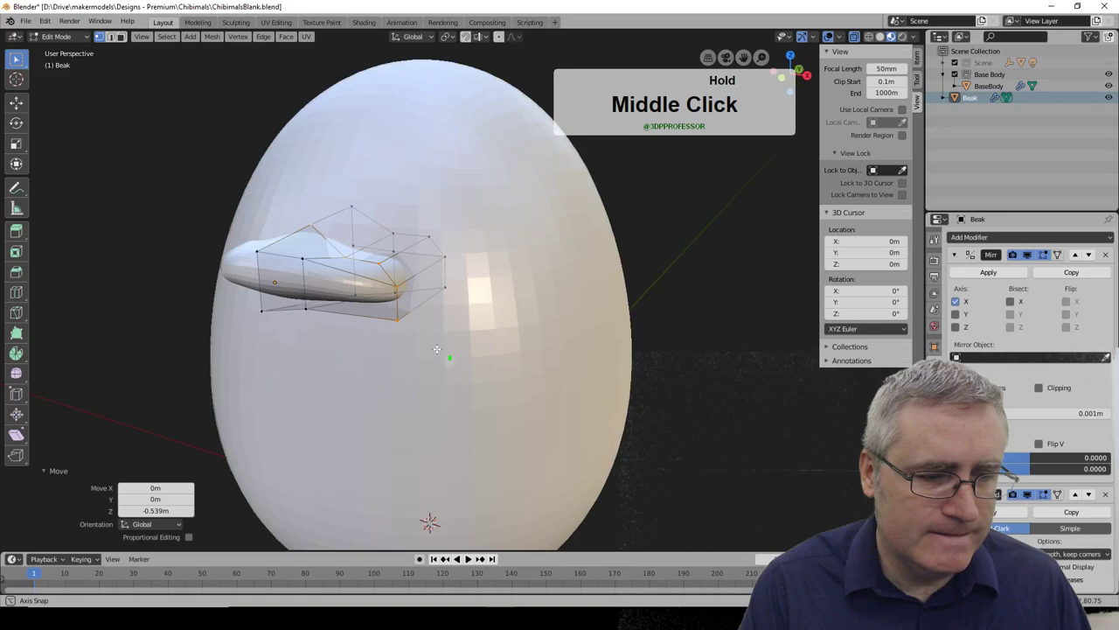
{"action": "middle_click_drag", "start_coordinate": [436, 349], "coordinate": [435, 275]}
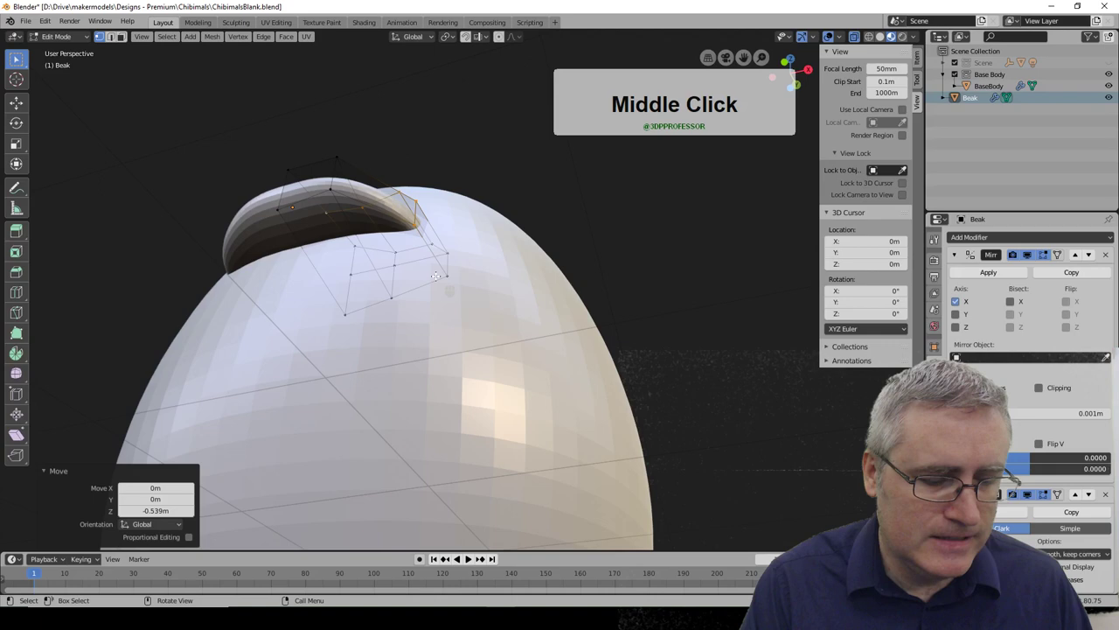
Flatten the beak's bottom vertices to one level by scaling them to 0 along Z
{"action": "middle_click_drag", "start_coordinate": [435, 276], "coordinate": [367, 304]}
{"action": "key", "text": "s"}
{"action": "key", "text": "z"}
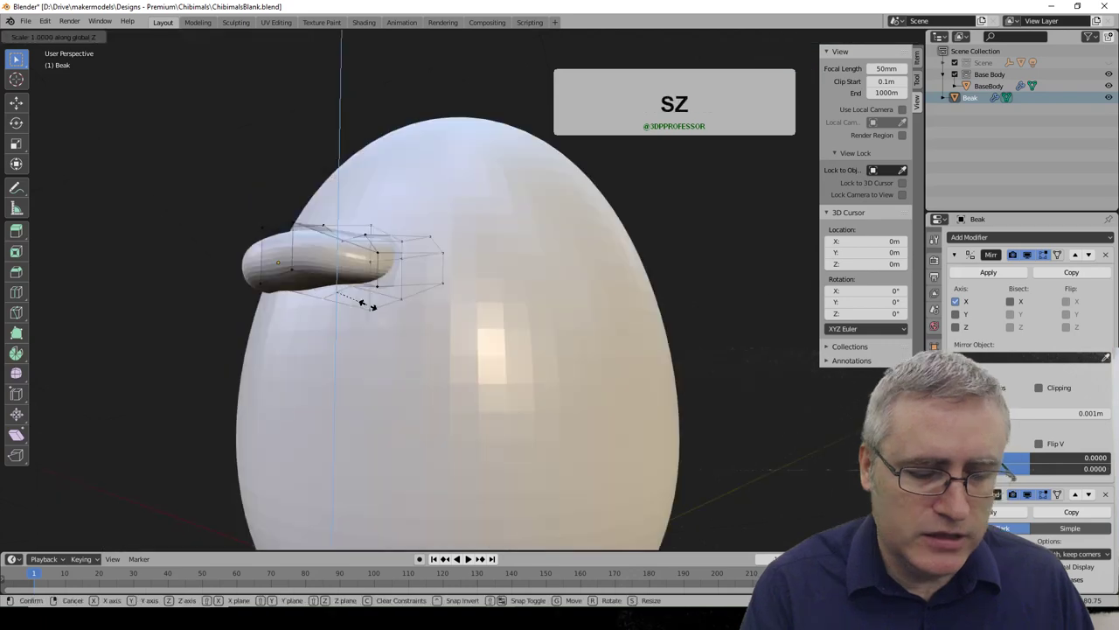
{"action": "key", "text": "0"}
{"action": "key", "text": "Return"}
Lower the flattened bottom vertices of the beak about 0.70 m along Z
{"action": "key", "text": "g"}
{"action": "key", "text": "z"}
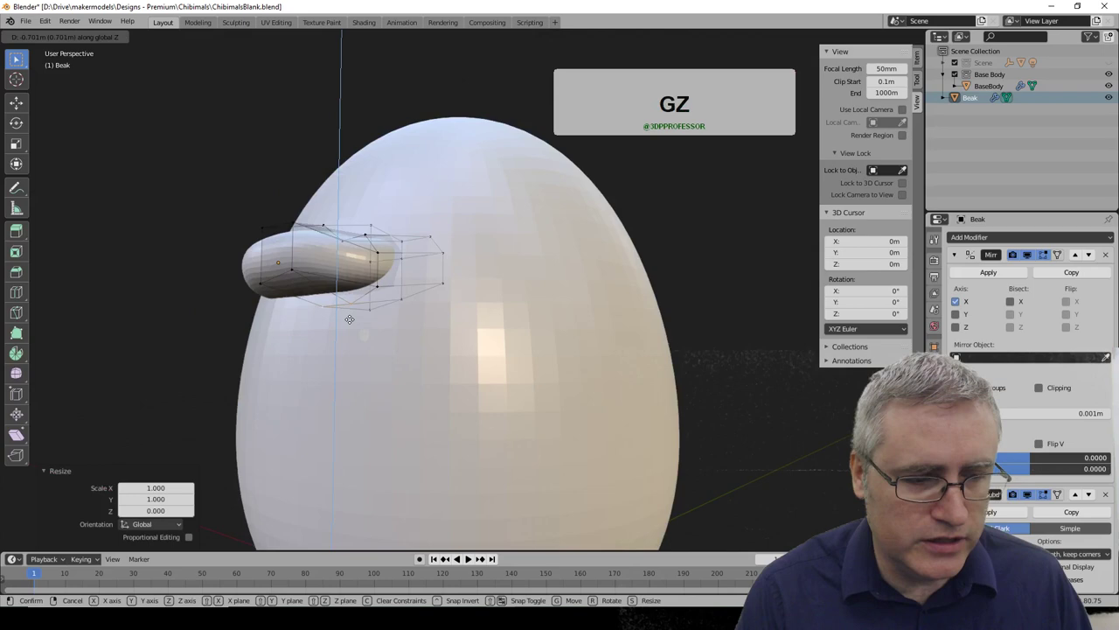
{"action": "left_click", "coordinate": [349, 319]}
{"action": "middle_click_drag", "start_coordinate": [349, 319], "coordinate": [439, 373]}
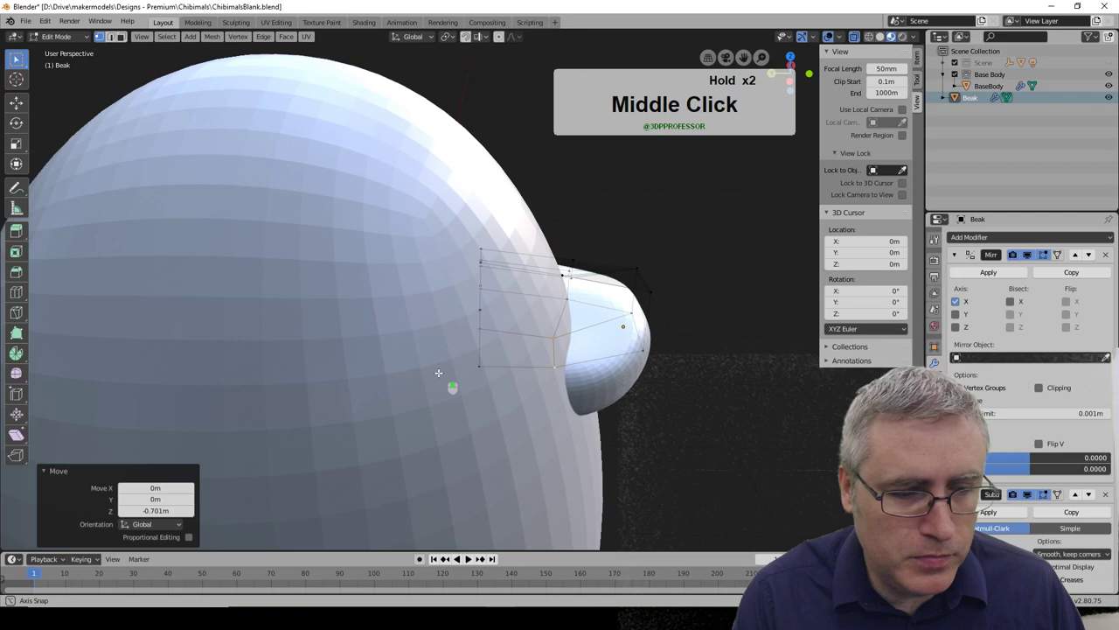
Raise the beak's upper front tip about 0.79 m along Z in the side view
{"action": "middle_click_drag", "start_coordinate": [438, 373], "coordinate": [368, 280], "text": "alt"}
{"action": "left_click_drag", "start_coordinate": [368, 280], "coordinate": [305, 216]}
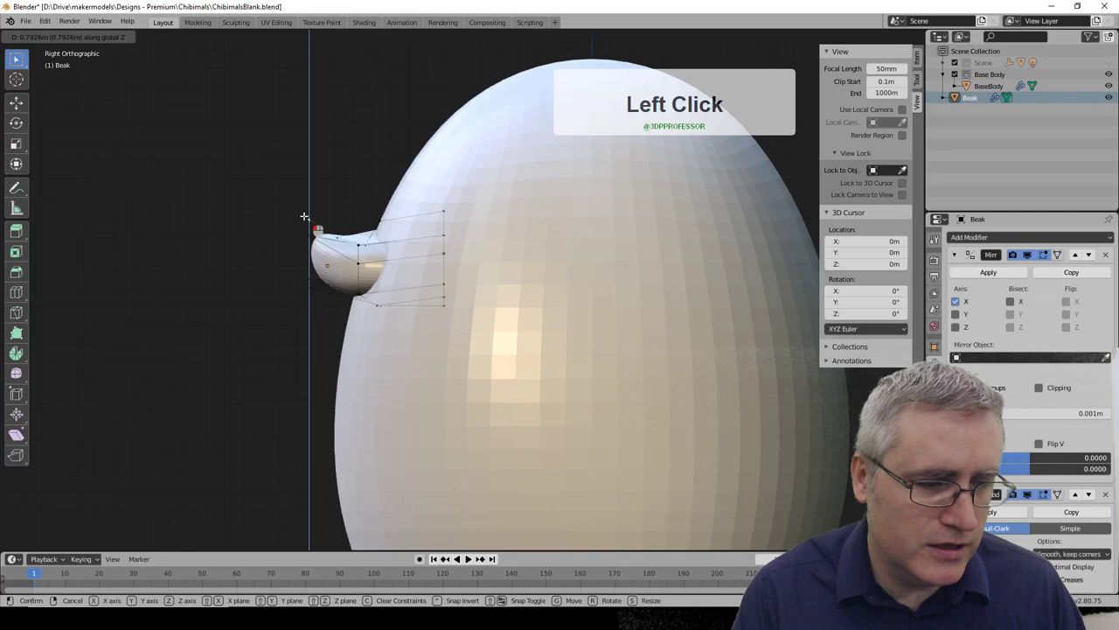
{"action": "key", "text": "Tab"}
{"action": "middle_click_drag", "start_coordinate": [304, 216], "coordinate": [574, 332]}
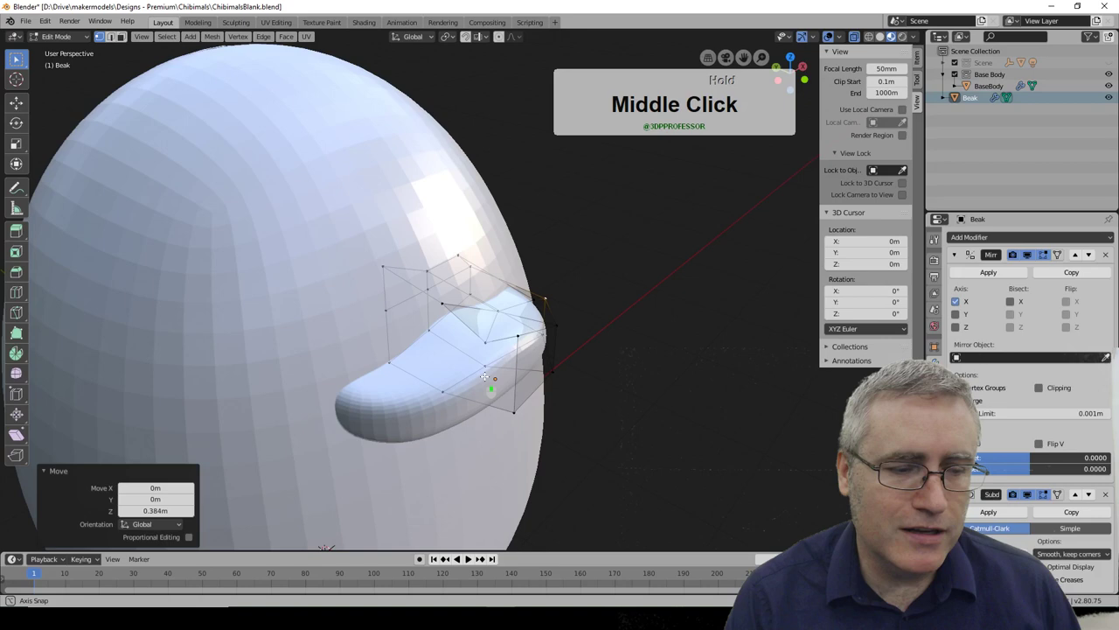
Raise the beak's upper outer corner vertex about 0.47 m along Z
{"action": "middle_click_drag", "start_coordinate": [485, 376], "coordinate": [436, 343]}
{"action": "key", "text": "c"}
{"action": "left_click", "coordinate": [435, 344]}
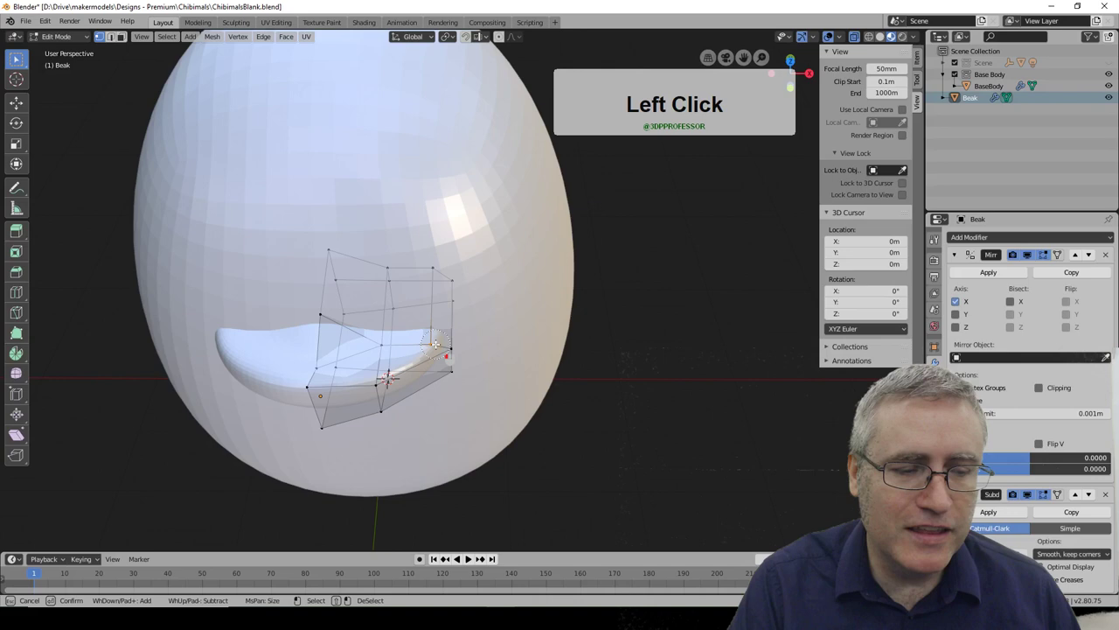
{"action": "middle_click_drag", "start_coordinate": [436, 344], "coordinate": [515, 341]}
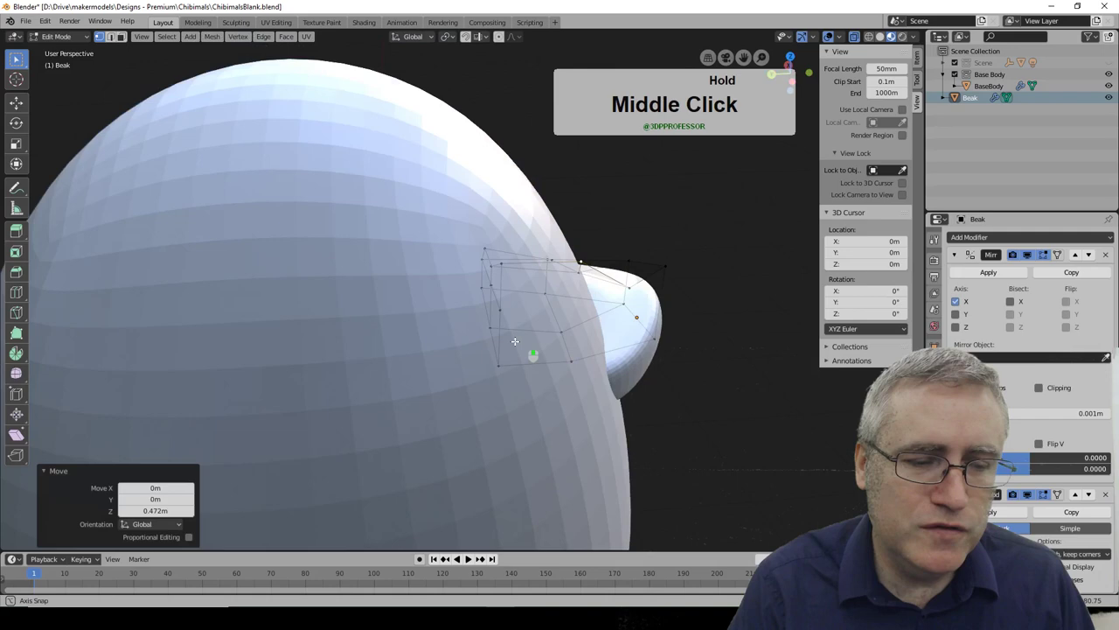
Raise the upper front vertex between the beak's centre line and outer corner about 0.70 m along Z
{"action": "middle_click_drag", "start_coordinate": [515, 341], "coordinate": [477, 354]}
{"action": "key", "text": "g"}
{"action": "key", "text": "z"}
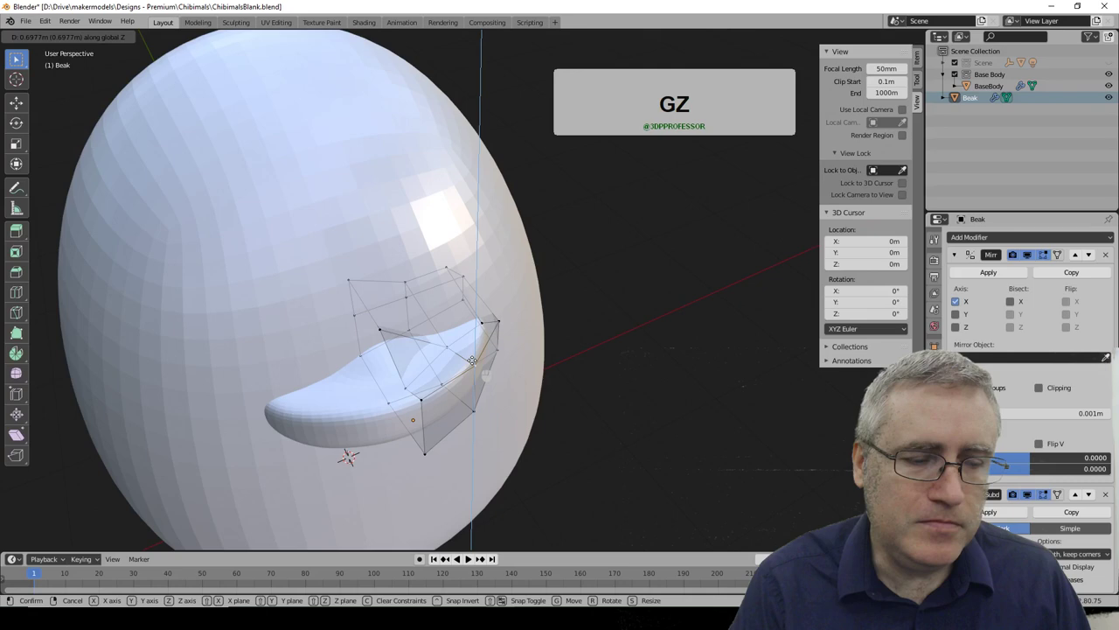
{"action": "left_click", "coordinate": [472, 361]}
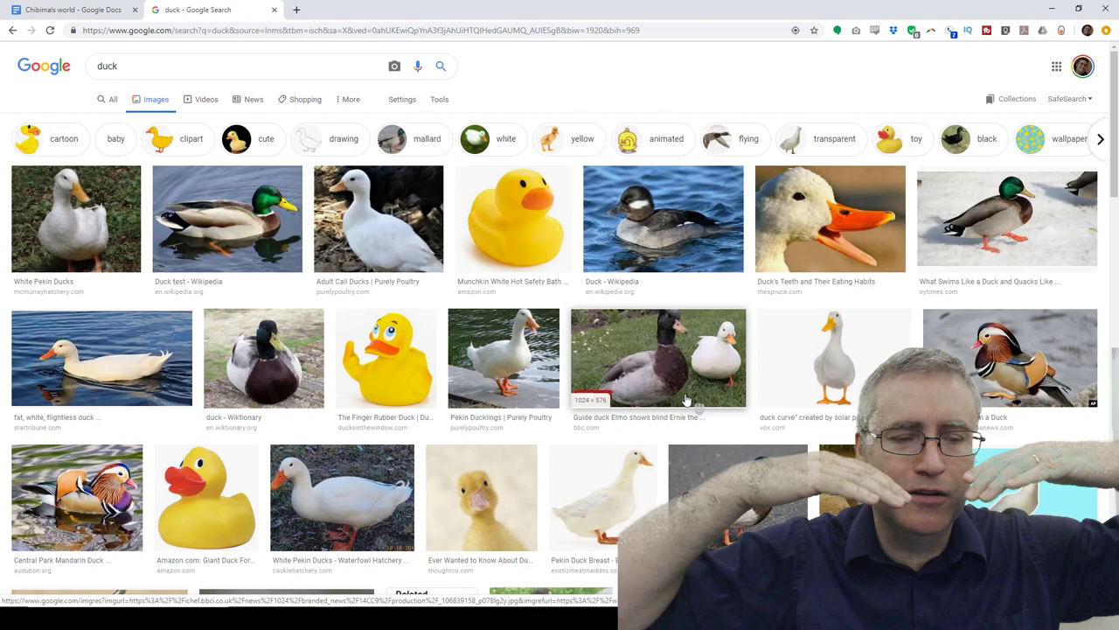
Search the web images for "duck bill" and examine one of the photos for the bill's shape
{"action": "type", "text": "bill"}
{"action": "key", "text": "Return"}
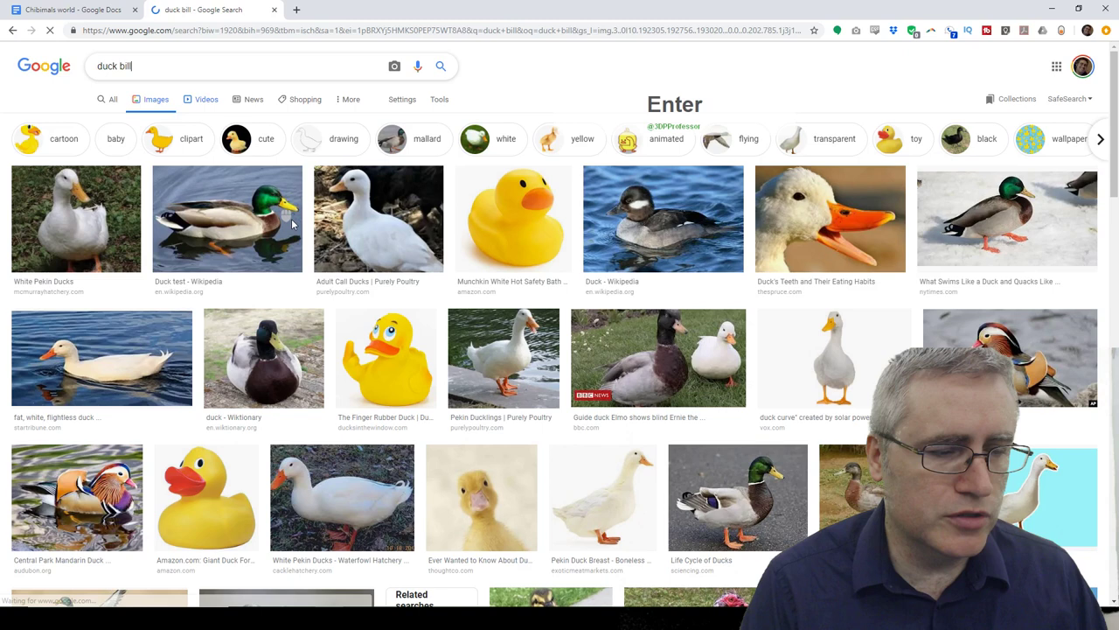
{"action": "left_click", "coordinate": [291, 219]}
{"action": "left_click", "coordinate": [782, 230]}
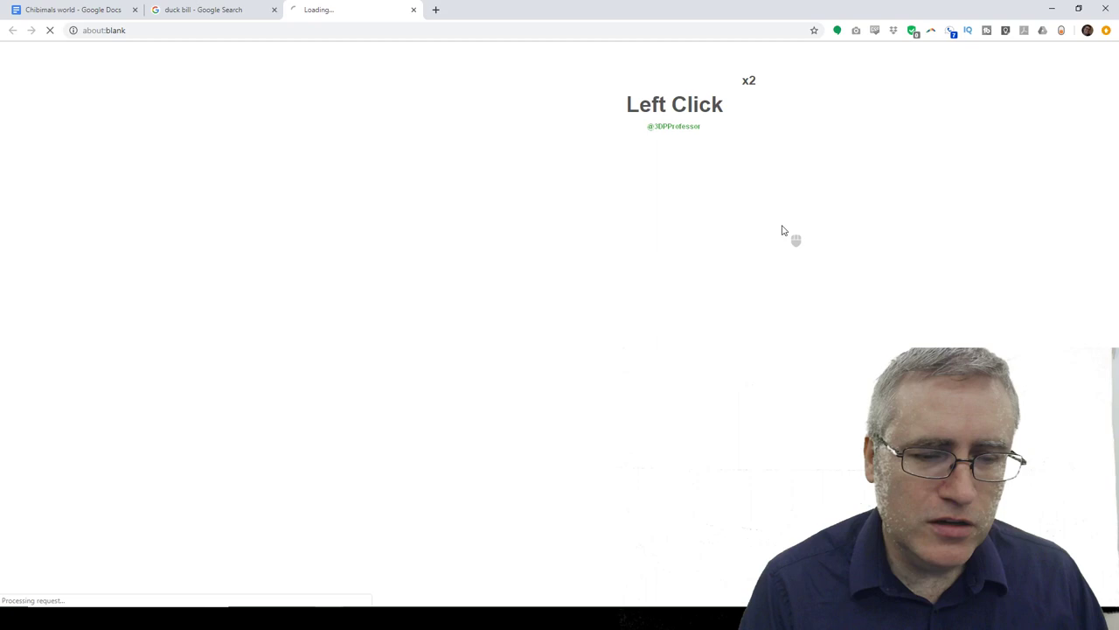
{"action": "key", "text": "ctrl+w"}
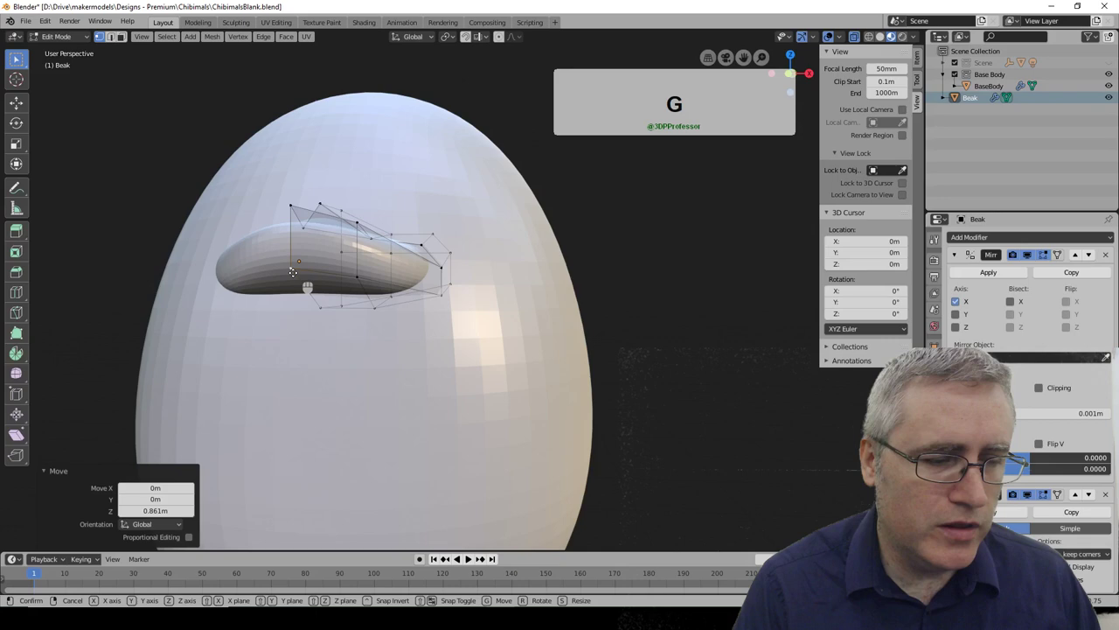
Lower the beak's lower front centre vertex about 0.73 m and the adjacent lower front vertex about 0.67 m along Z
{"action": "left_click", "coordinate": [294, 285]}
{"action": "middle_click_drag", "start_coordinate": [294, 284], "coordinate": [406, 325]}
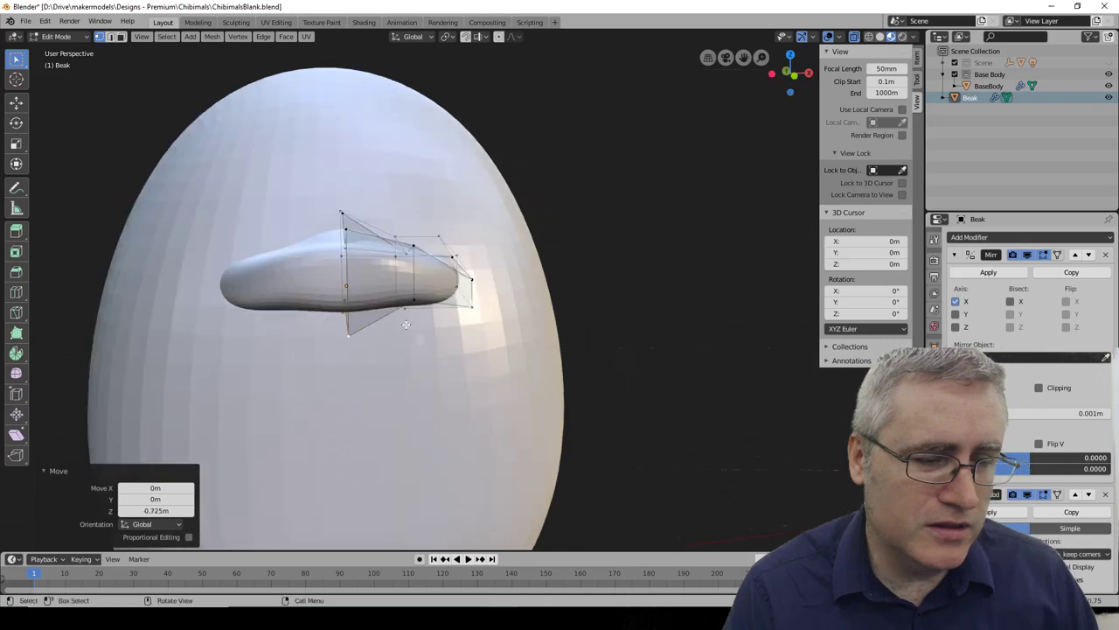
{"action": "key", "text": "g"}
{"action": "key", "text": "z"}
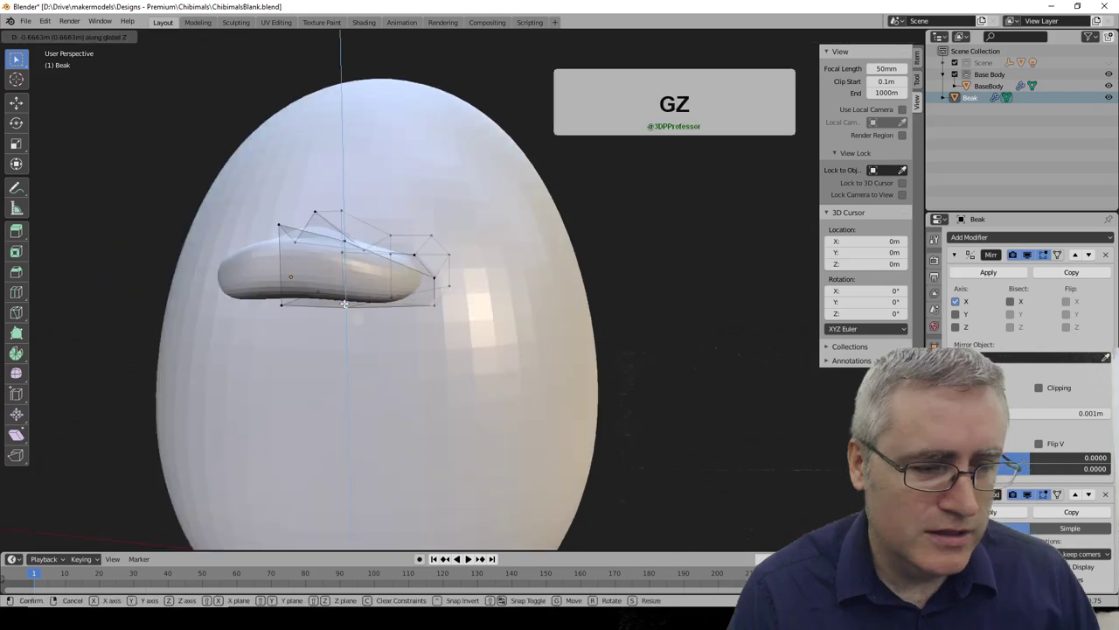
{"action": "middle_click_drag", "start_coordinate": [376, 318], "coordinate": [337, 312]}
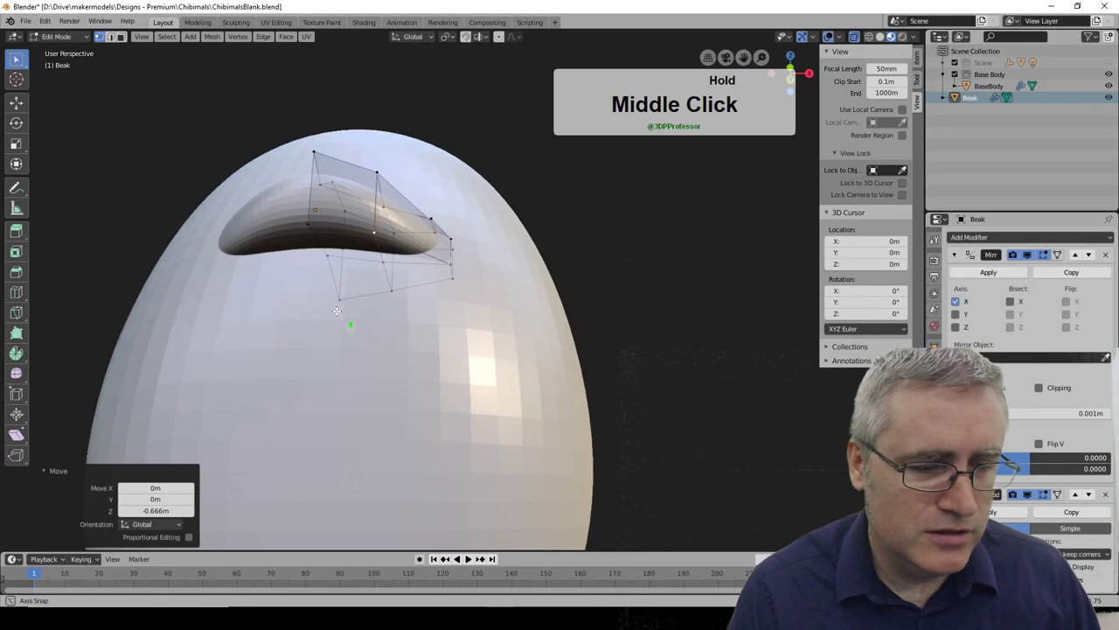
Flatten the beak's lower front vertices to scale 0 along Z, and scale the whole Beak to 0.867 along X
{"action": "key", "text": "s"}
{"action": "key", "text": "z"}
{"action": "key", "text": "0"}
{"action": "key", "text": "Return"}
{"action": "middle_click_drag", "start_coordinate": [337, 312], "coordinate": [333, 290]}
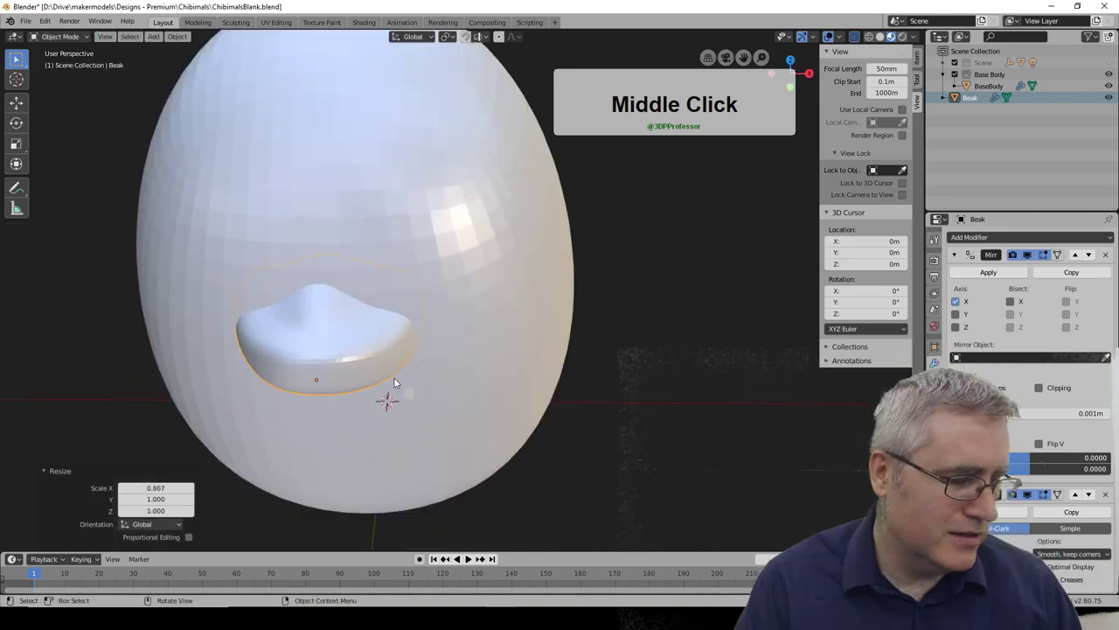
Move the Beak further down the front of the egg body in the front view
{"action": "key", "text": "KP_1"}
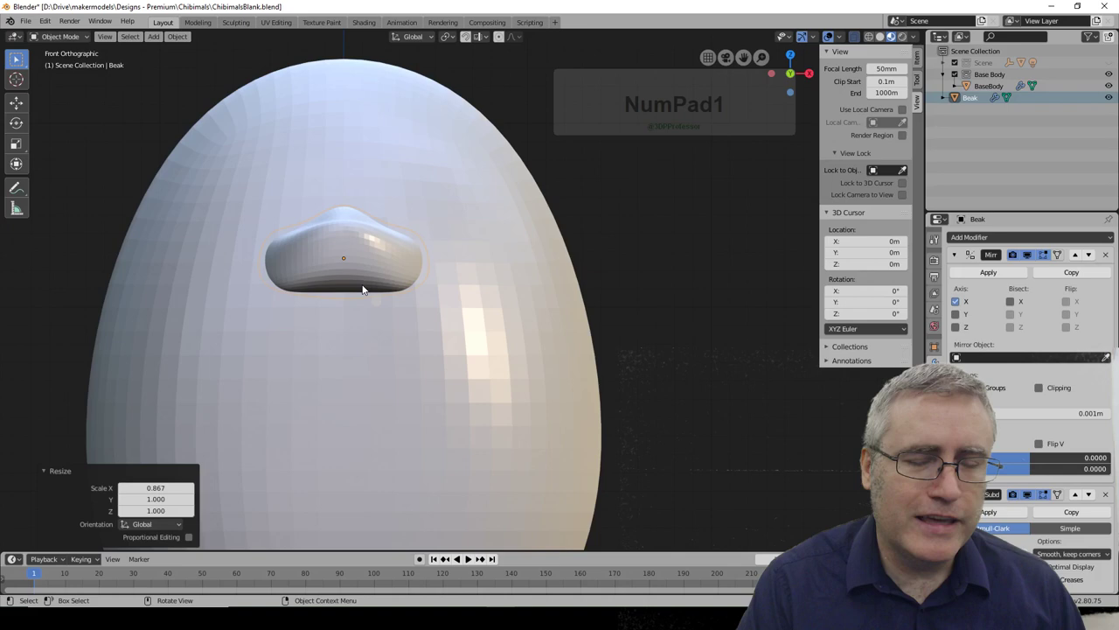
{"action": "key", "text": "g"}
{"action": "left_click", "coordinate": [368, 346]}
Add a subdivided mesh named Beak Lower under the beak, scaled 2.44 times and moved about 0.67 m up along Z
{"action": "key", "text": "shift+a"}
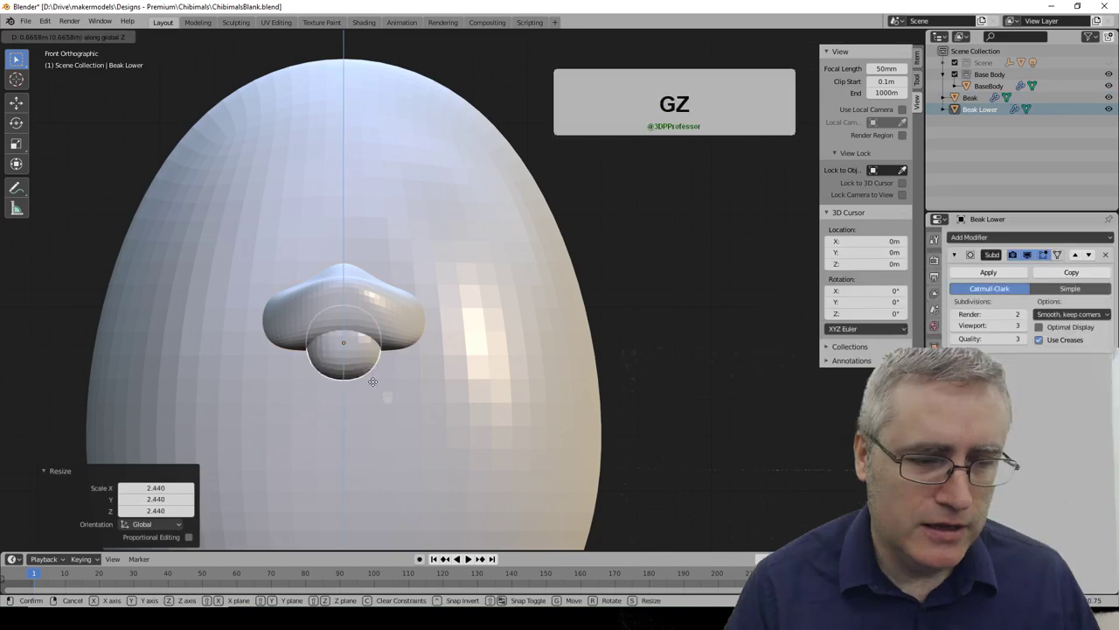
{"action": "left_click", "coordinate": [373, 382]}
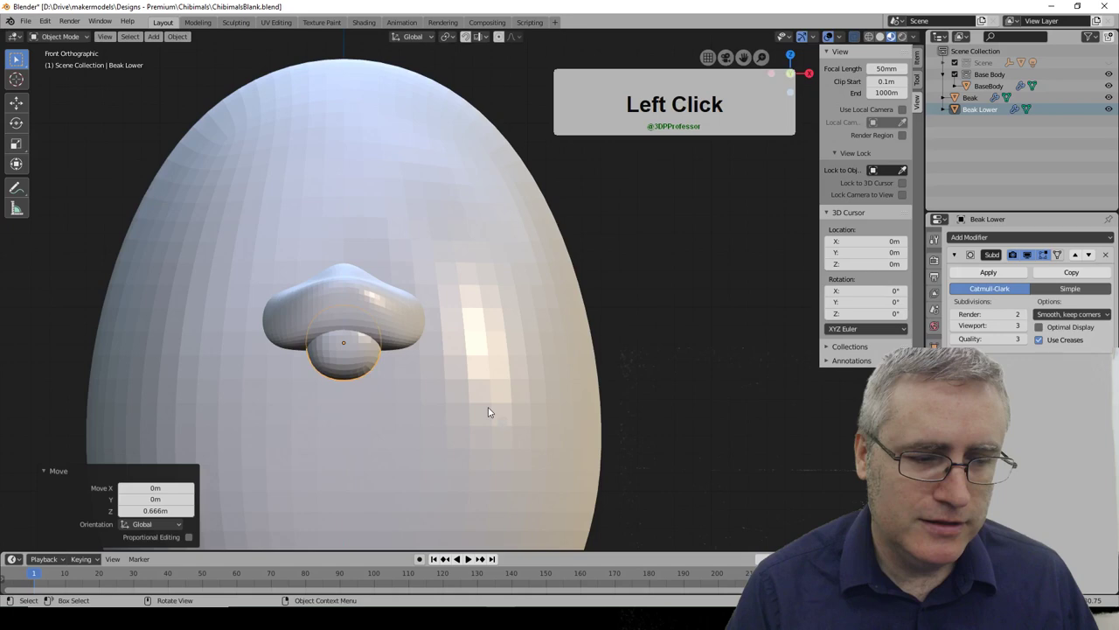
Reposition Beak Lower against the upper beak's underside in the right side view, and finish editing the Beak mesh
{"action": "key", "text": "KP_3"}
{"action": "key", "text": "g"}
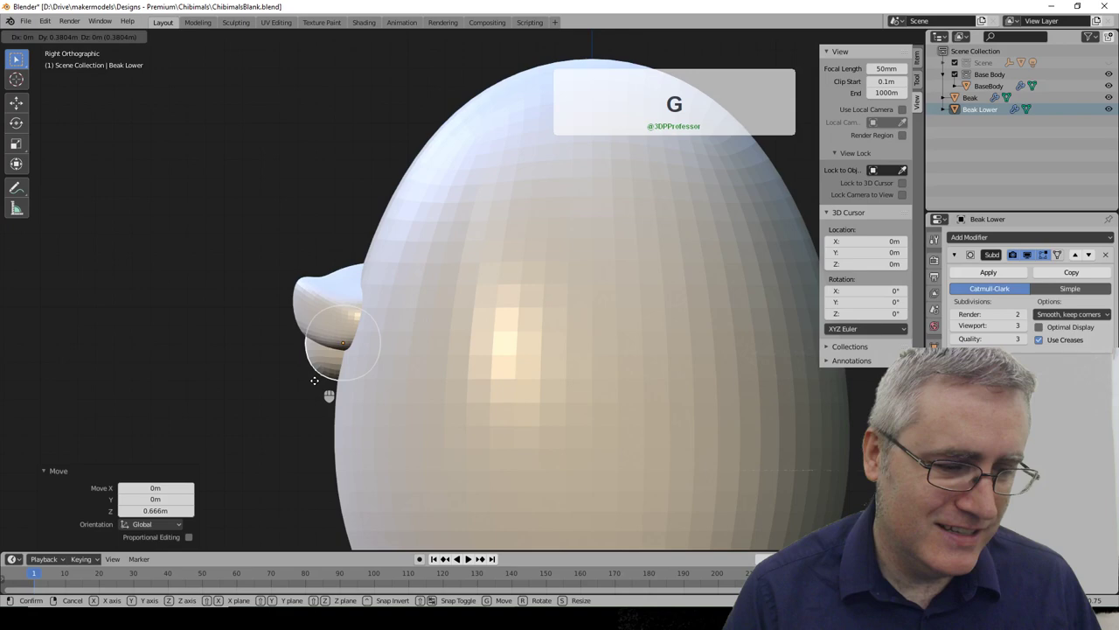
{"action": "middle_click", "coordinate": [396, 322]}
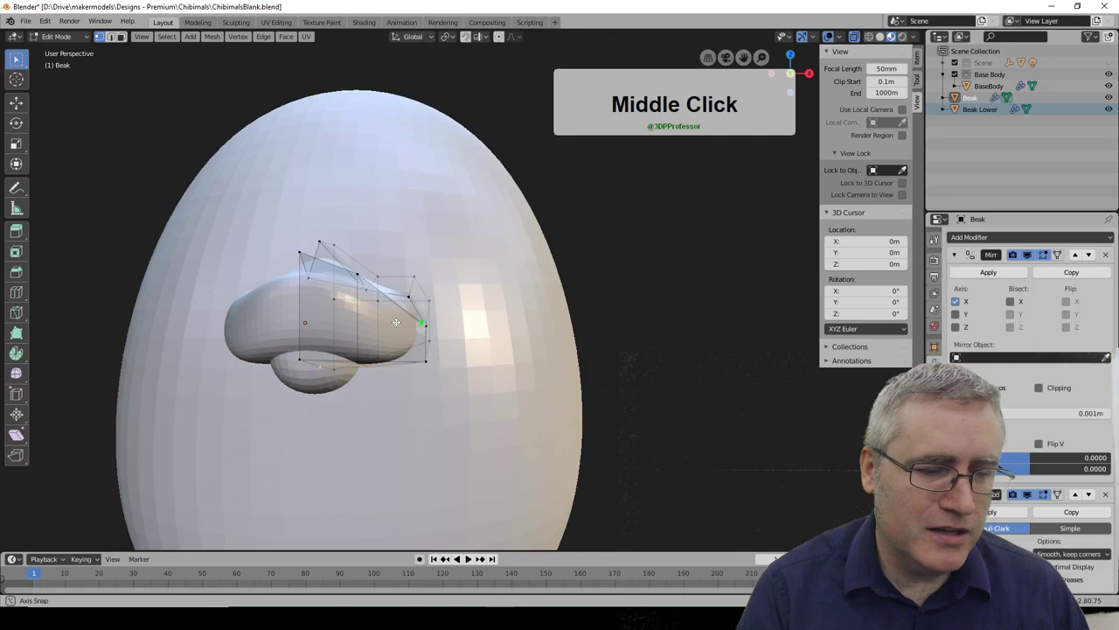
{"action": "middle_click_drag", "start_coordinate": [396, 322], "coordinate": [429, 346]}
{"action": "key", "text": "Tab"}
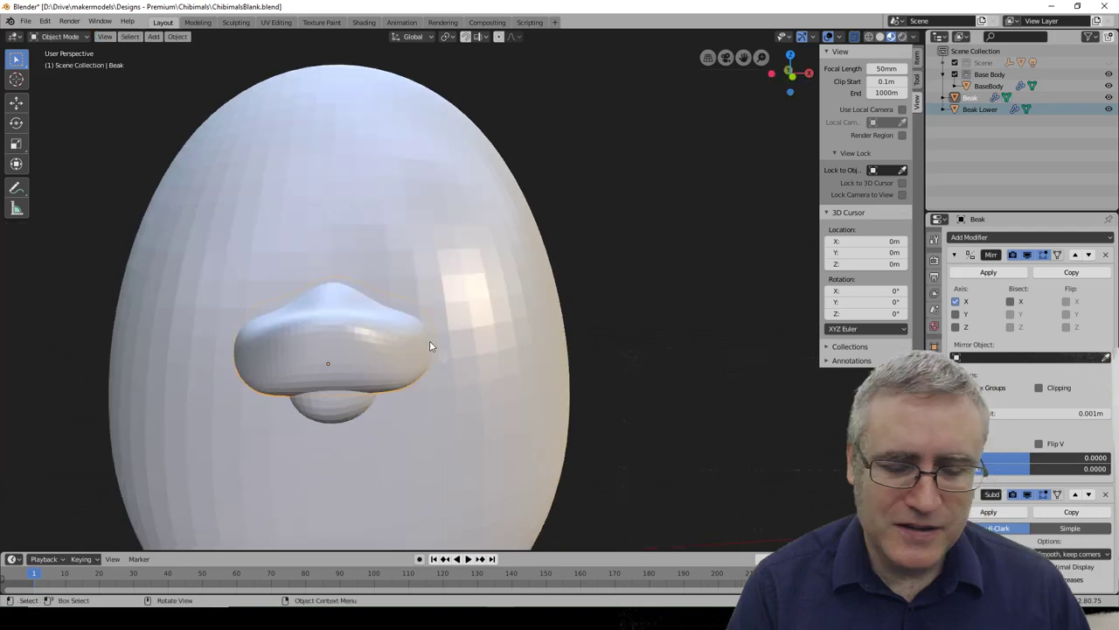
Add a plane named Eyes, rotate it -89.5° upright, and move it beside the beak, about 7.4 m along X and -0.8 m along Z
{"action": "key", "text": "KP_1"}
{"action": "key", "text": "shift+a"}
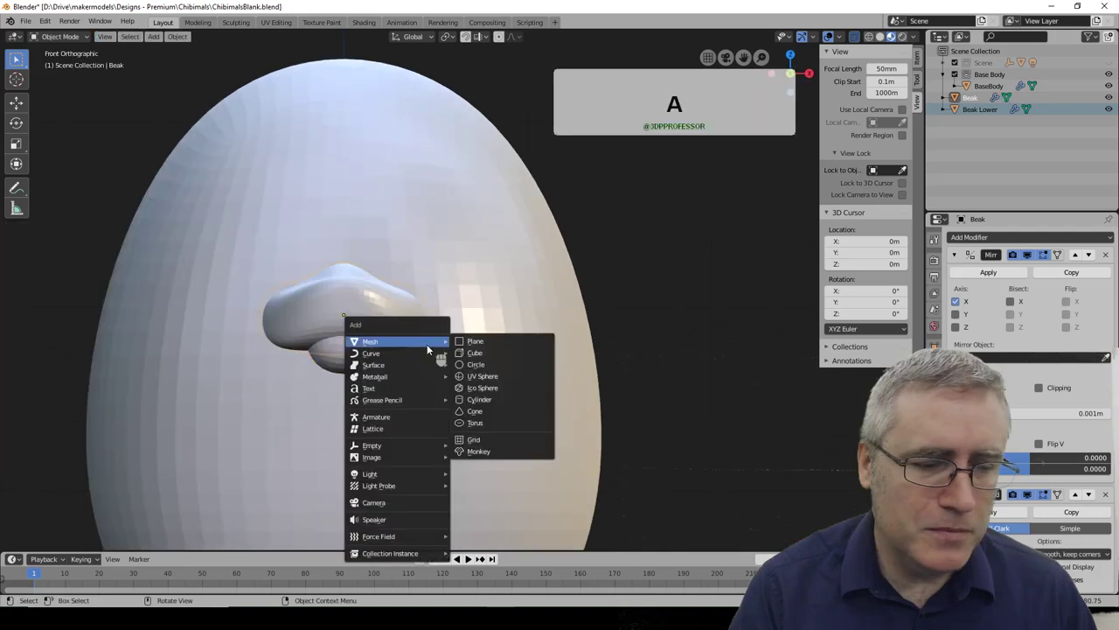
{"action": "left_click", "coordinate": [482, 377]}
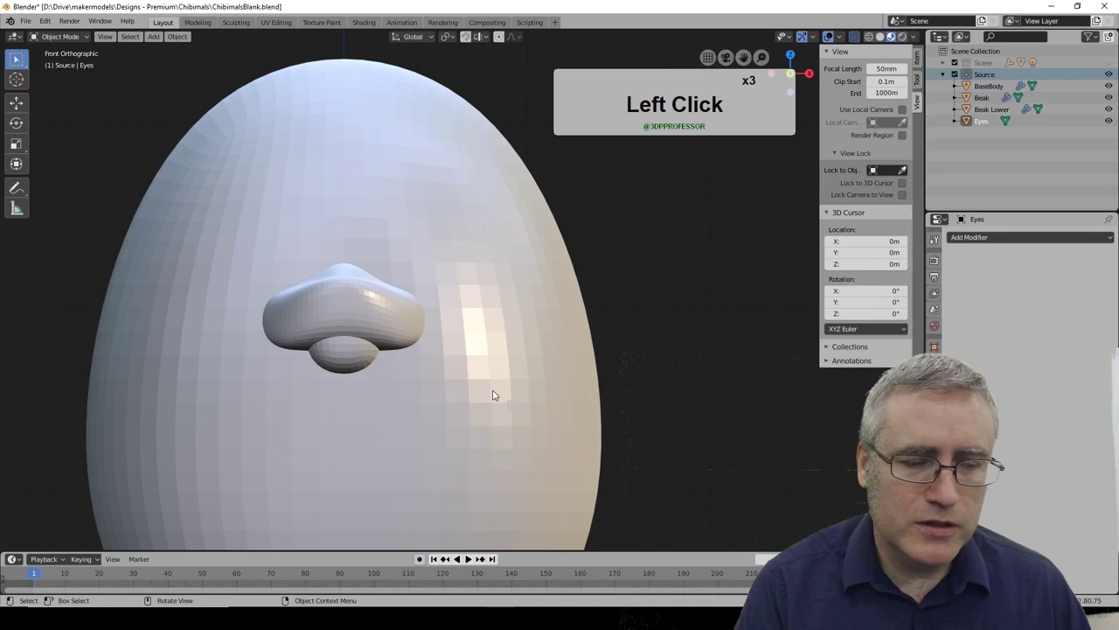
{"action": "key", "text": "KP_1"}
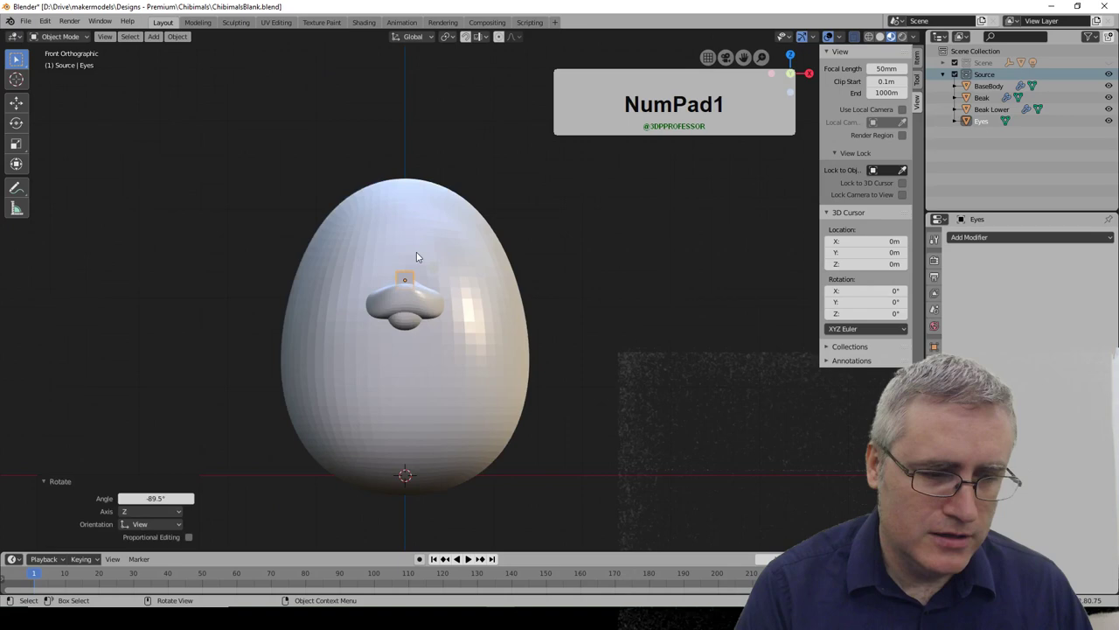
{"action": "key", "text": "g"}
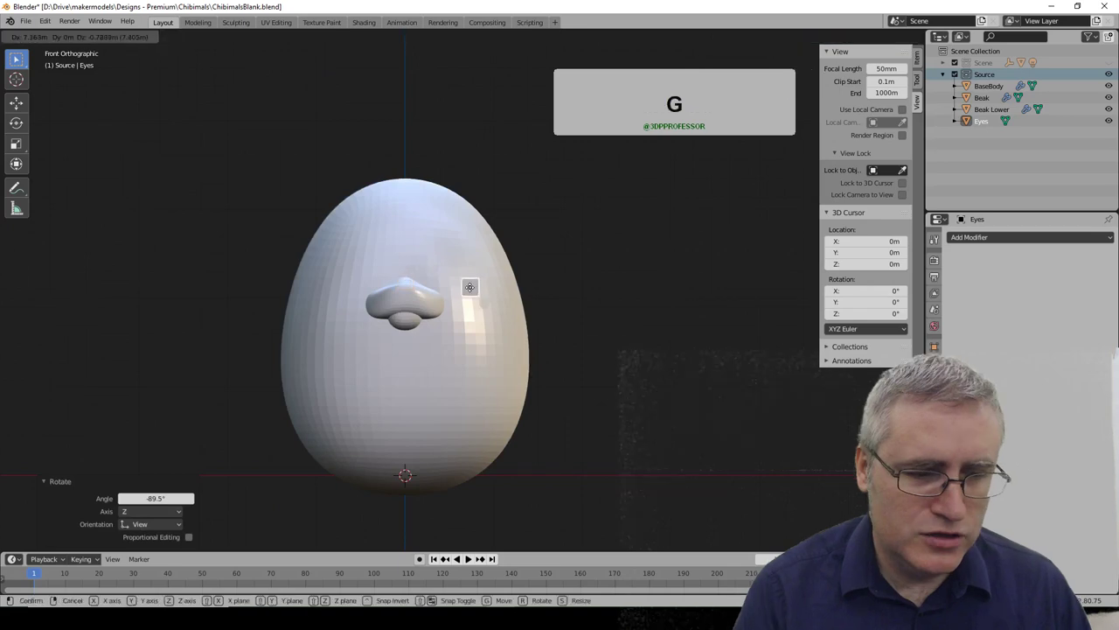
{"action": "left_click", "coordinate": [470, 287]}
Mirror the Eyes plane along X with Empty as the mirror object
{"action": "middle_click_drag", "start_coordinate": [470, 287], "coordinate": [433, 397]}
{"action": "scroll", "coordinate": [433, 398], "scroll_direction": "up", "scroll_amount": 3}
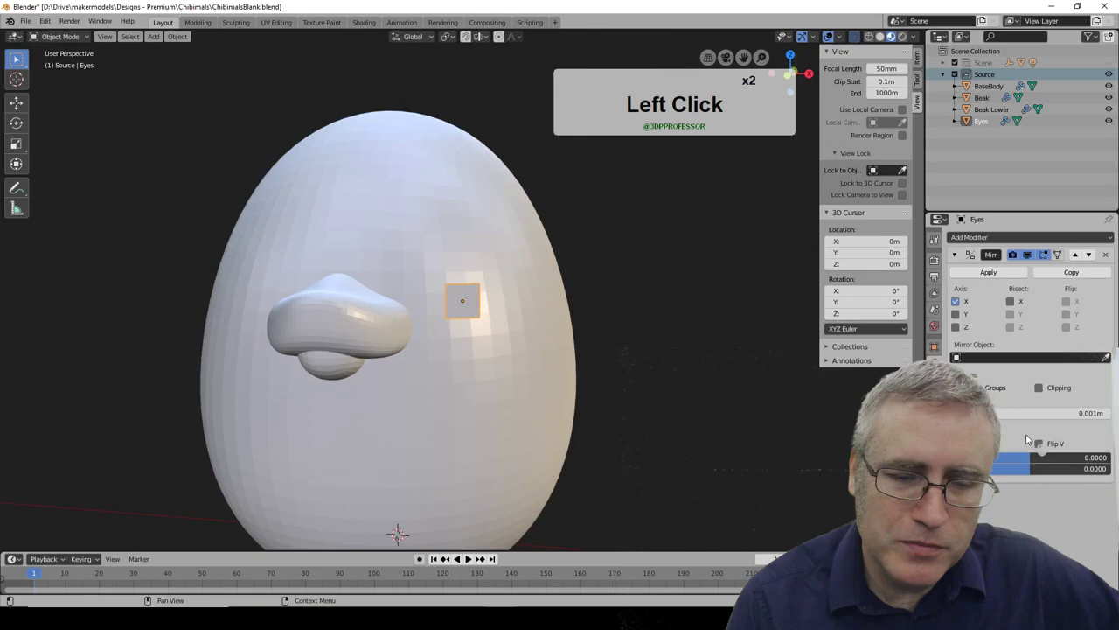
{"action": "key", "text": "g"}
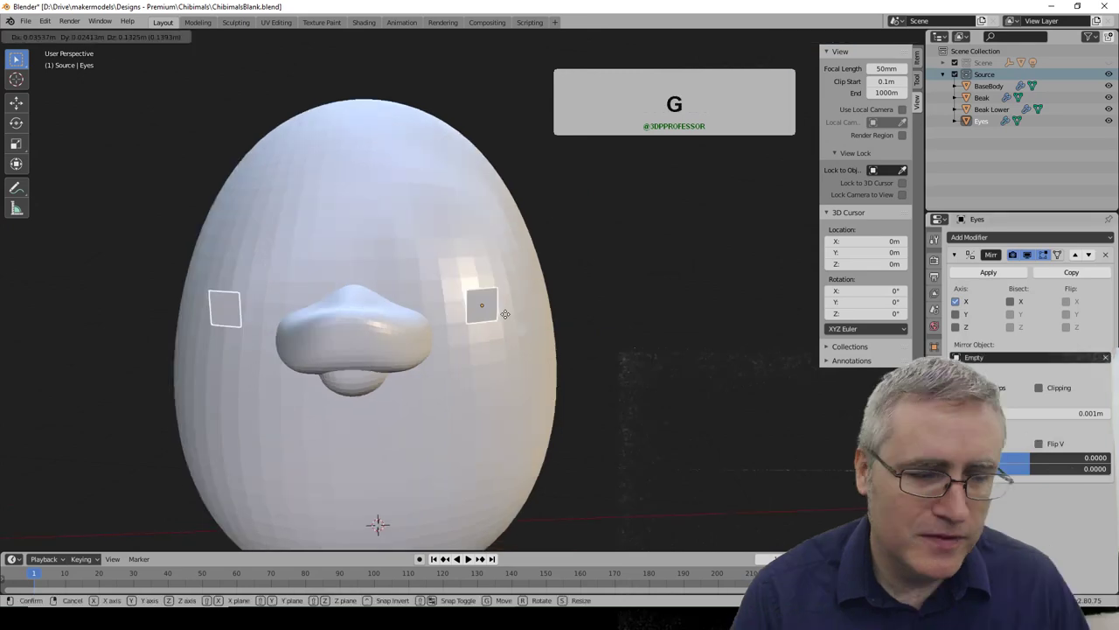
{"action": "right_click", "coordinate": [609, 346]}
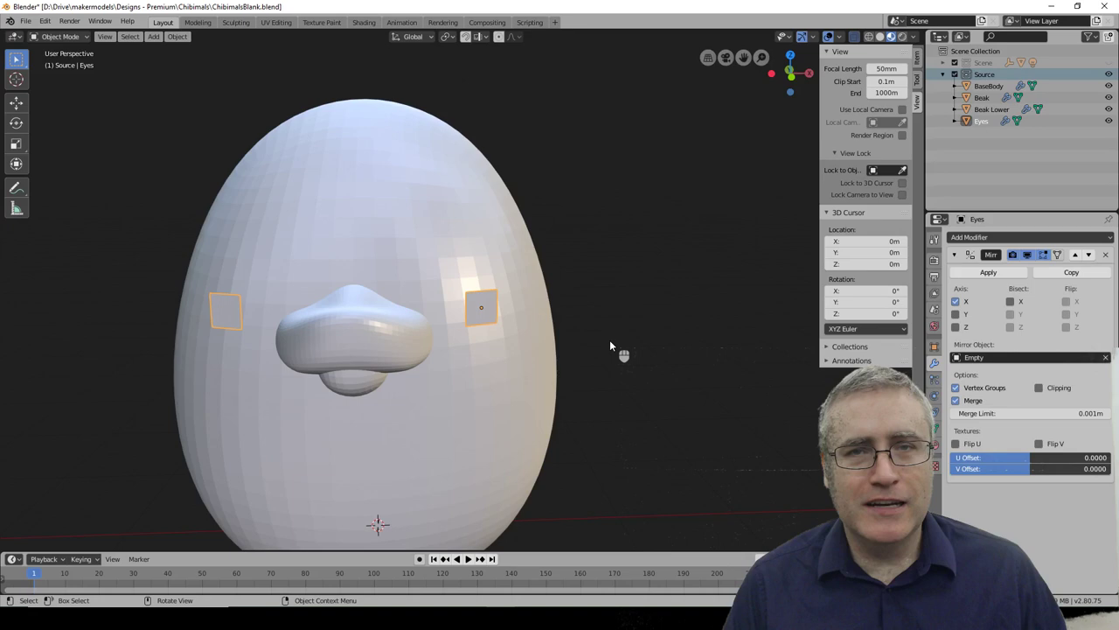
Add a Shrinkwrap modifier to Eyes with the egg-shaped body as its target
{"action": "middle_click_drag", "start_coordinate": [610, 344], "coordinate": [420, 321]}
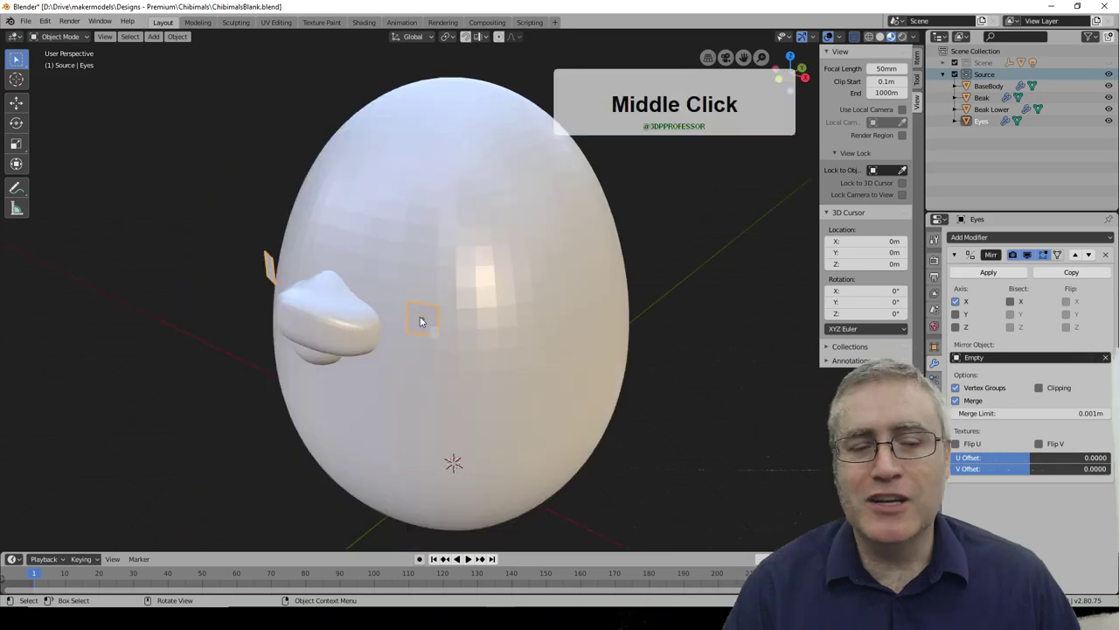
{"action": "left_click", "coordinate": [1005, 237]}
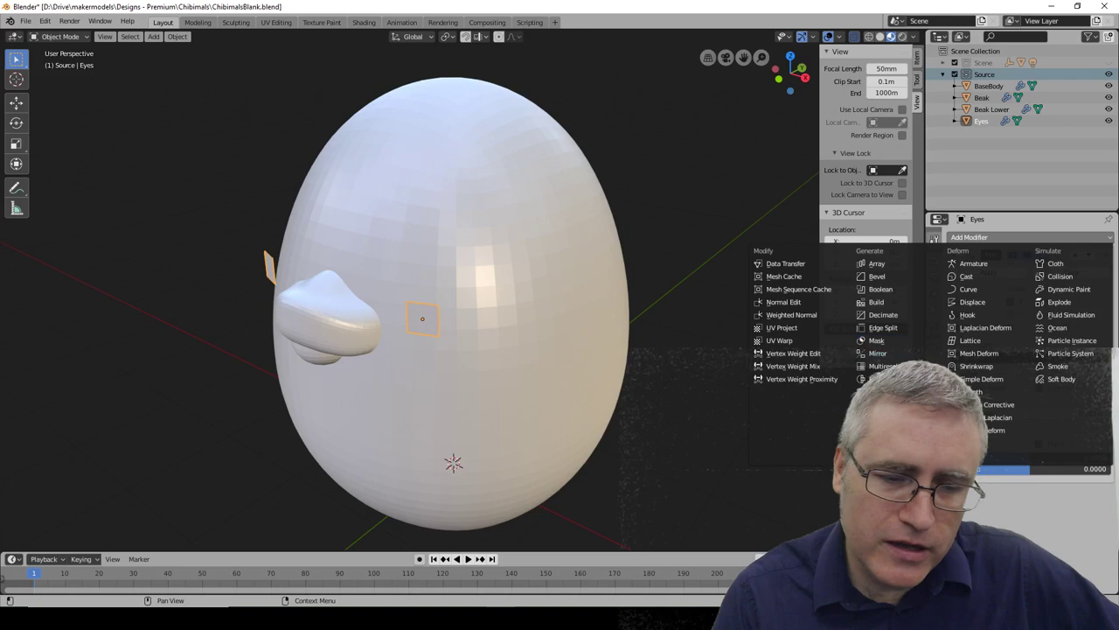
{"action": "left_click", "coordinate": [975, 365]}
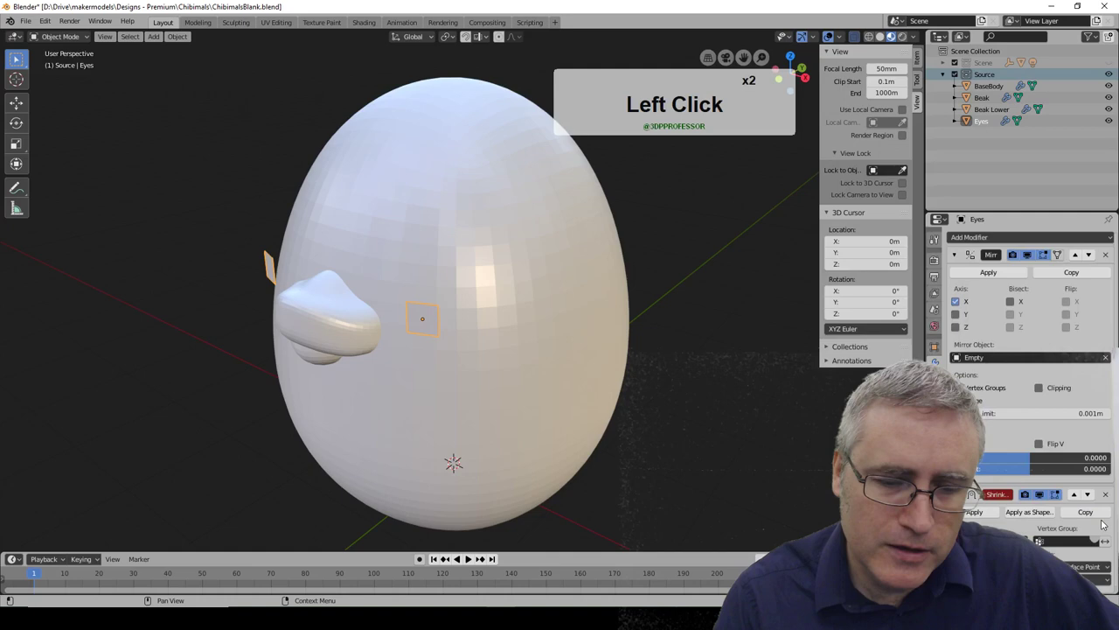
{"action": "left_click", "coordinate": [1102, 524]}
Rename the BaseBody object as Body
{"action": "left_click", "coordinate": [988, 84]}
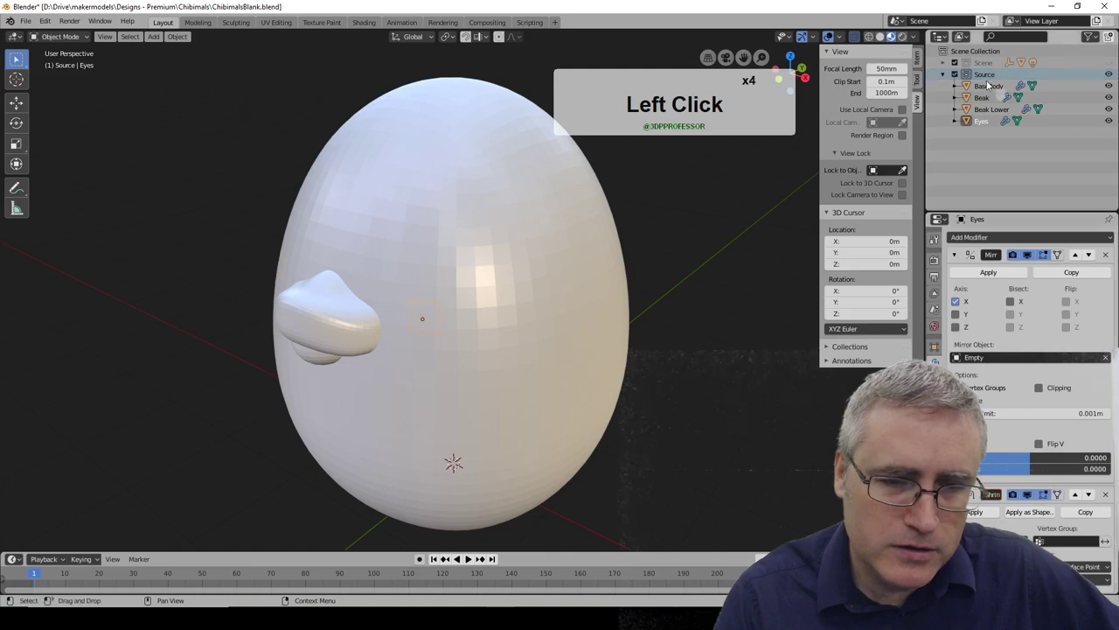
{"action": "double_click", "coordinate": [988, 85]}
{"action": "type", "text": "Body"}
{"action": "key", "text": "Return"}
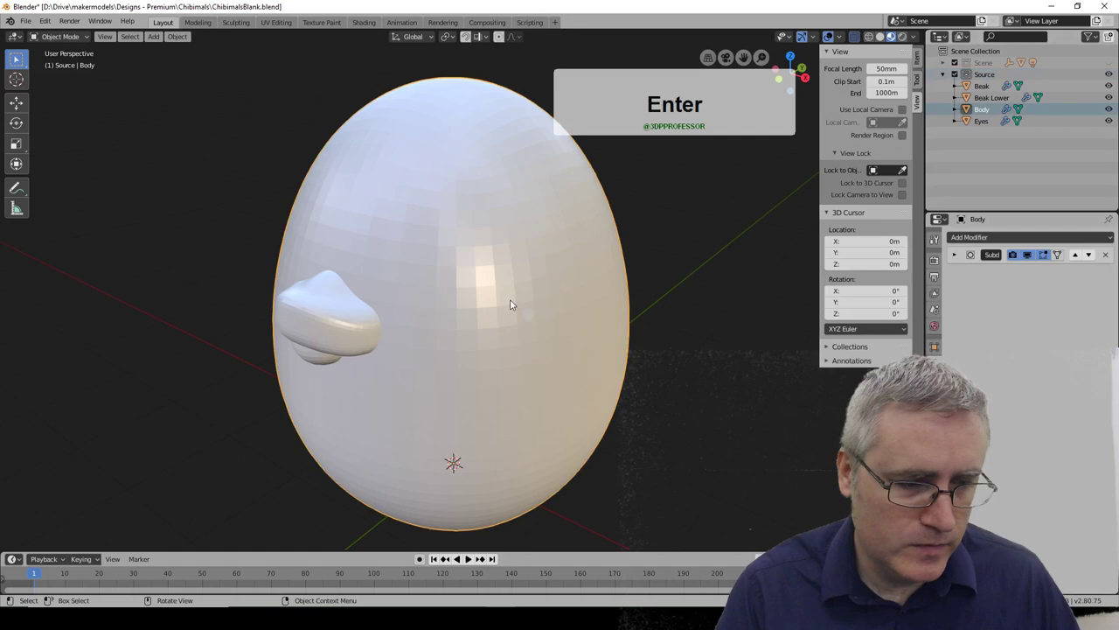
Give the hidden Eyes a Solidify modifier with 1 m thickness and 0 offset, and a Subdivision Surface modifier
{"action": "key", "text": "z"}
{"action": "left_click", "coordinate": [380, 327]}
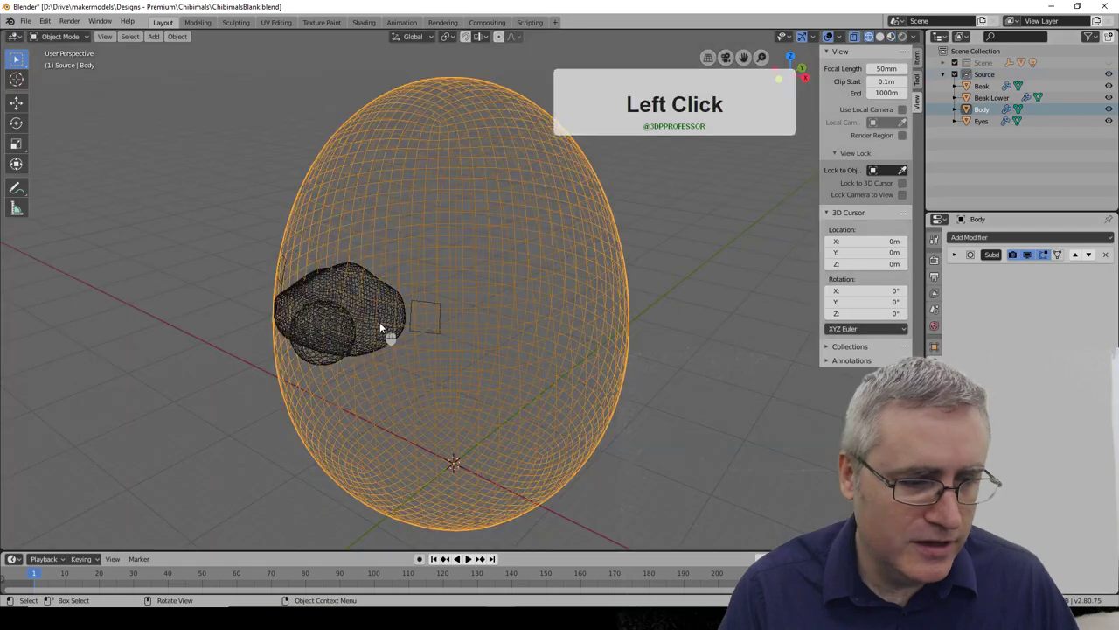
{"action": "left_click", "coordinate": [428, 316]}
{"action": "key", "text": "z"}
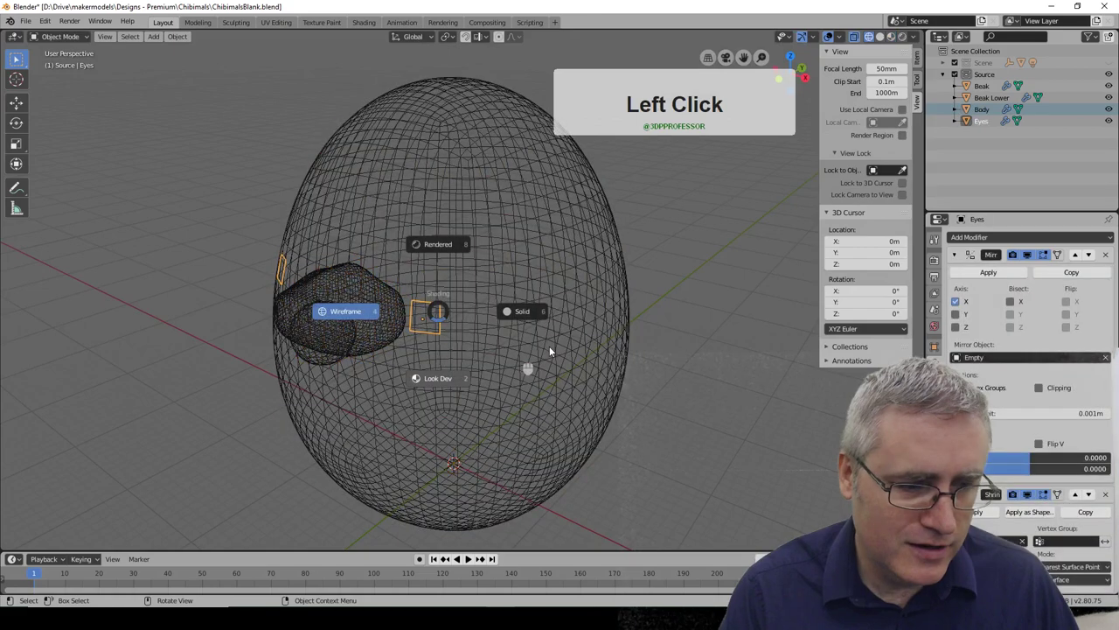
{"action": "left_click", "coordinate": [438, 244]}
{"action": "left_click", "coordinate": [954, 254]}
{"action": "left_click", "coordinate": [954, 275]}
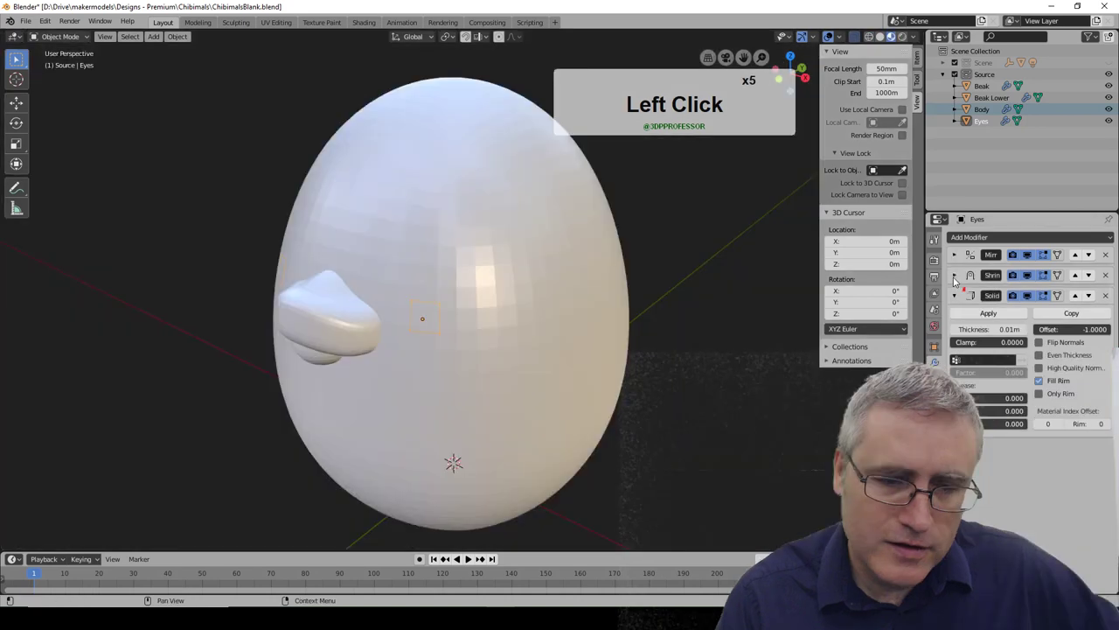
{"action": "left_click", "coordinate": [988, 329]}
{"action": "type", "text": "1m"}
{"action": "key", "text": "KP_Enter"}
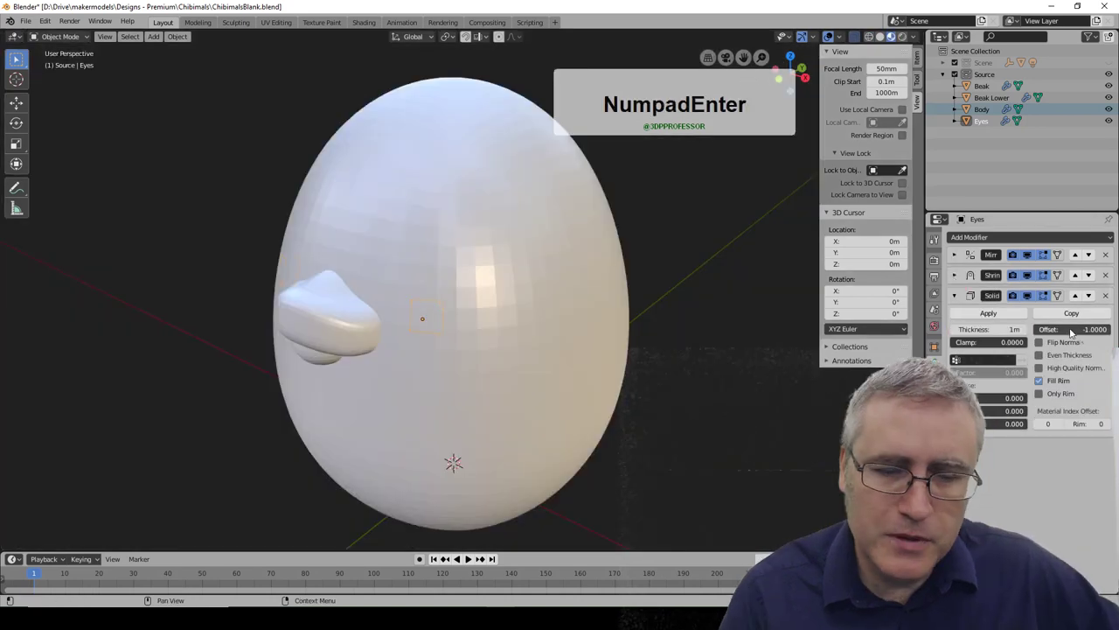
{"action": "key", "text": "BackSpace"}
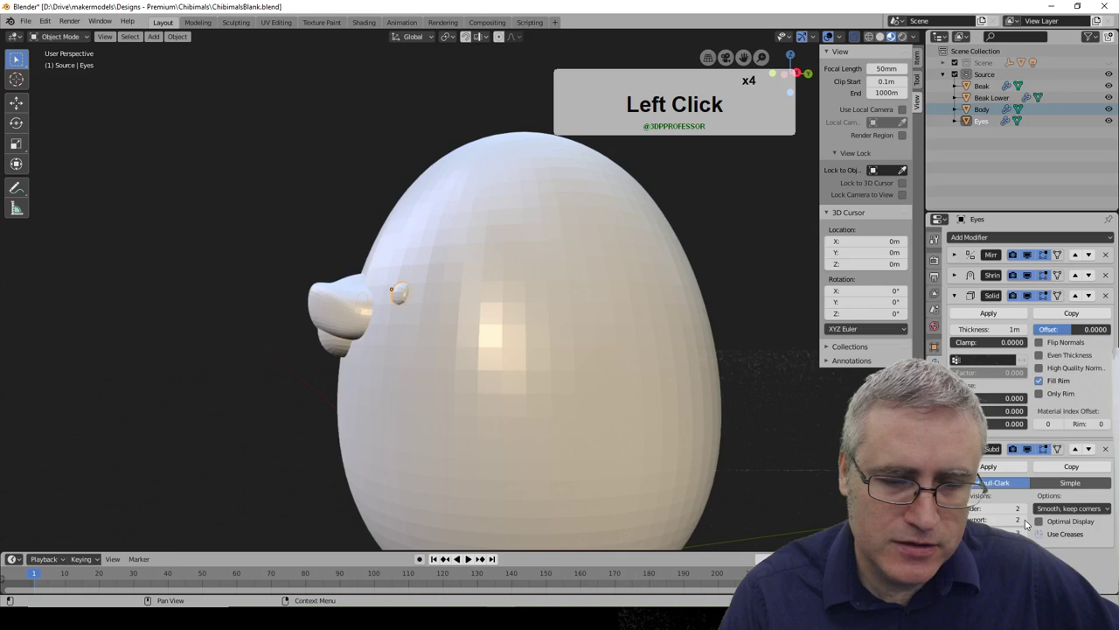
Reshape the Eyes mesh into larger, taller ovals and rotate the Eyes 4.6° in the right side view
{"action": "key", "text": "Tab"}
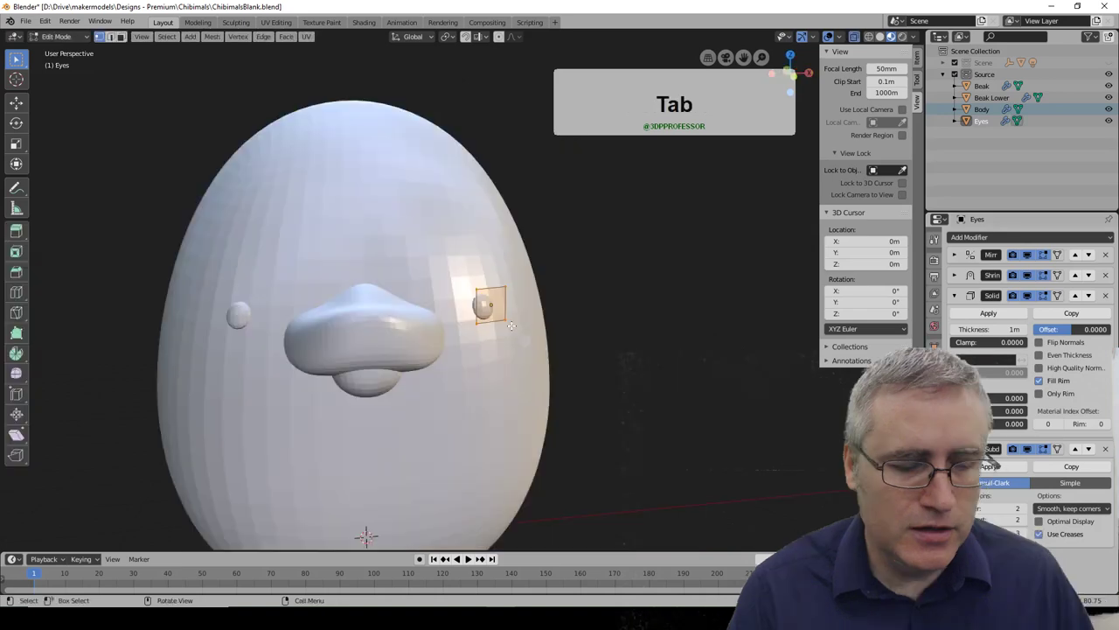
{"action": "left_click", "coordinate": [520, 332]}
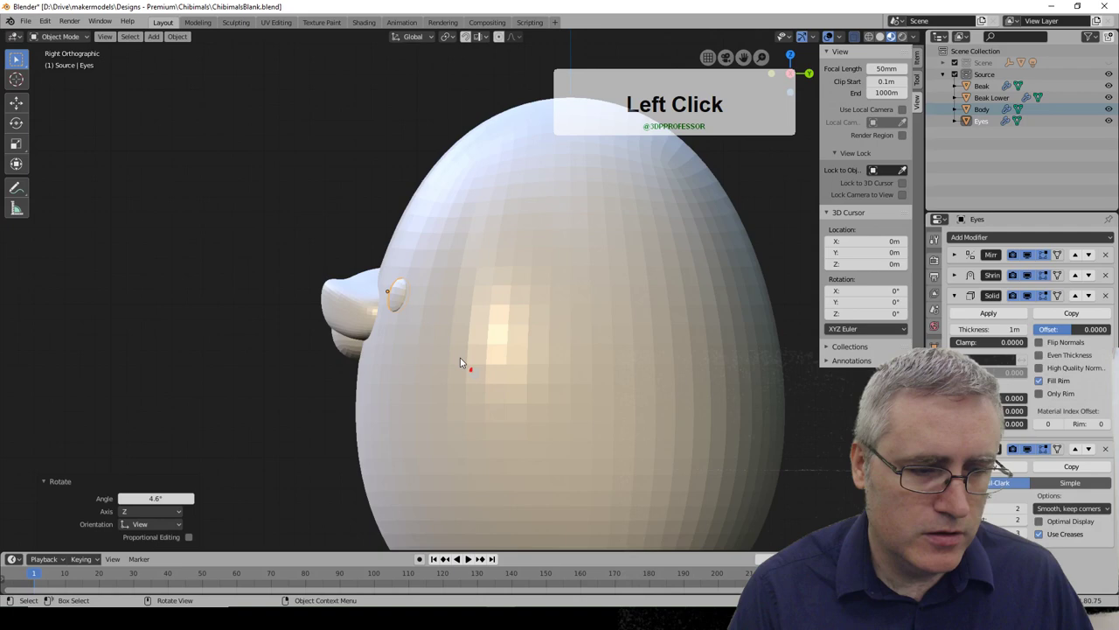
Move the Eyes about 1.75 m along X and -1.14 m along Z in the front view, and raise them about 0.144 m
{"action": "key", "text": "KP_1"}
{"action": "key", "text": "g"}
{"action": "left_click", "coordinate": [513, 335]}
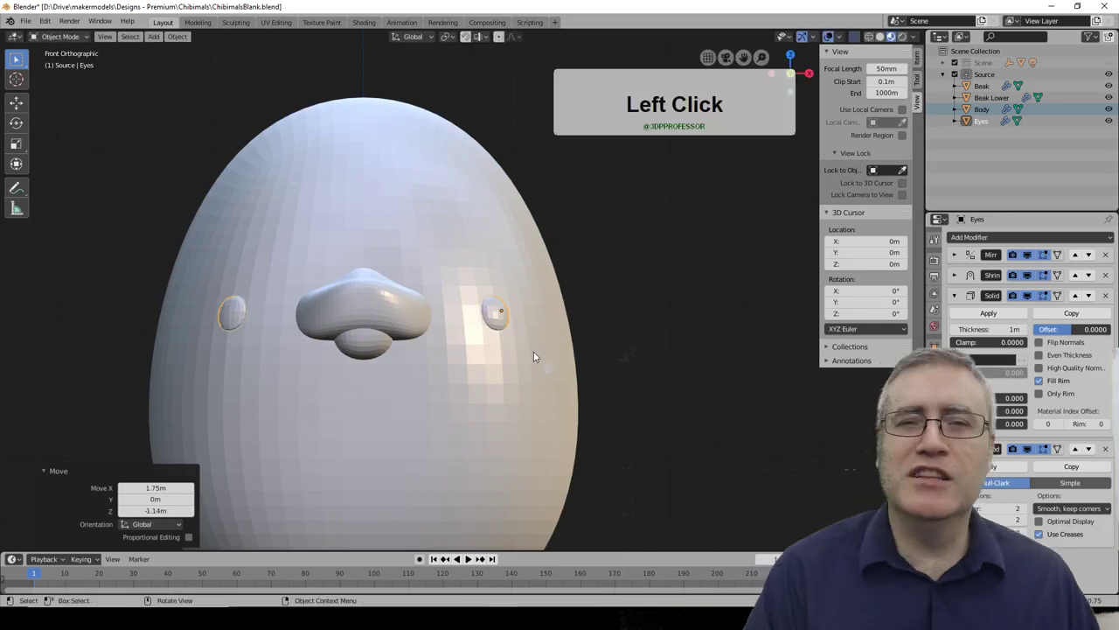
{"action": "middle_click_drag", "start_coordinate": [533, 356], "coordinate": [456, 367]}
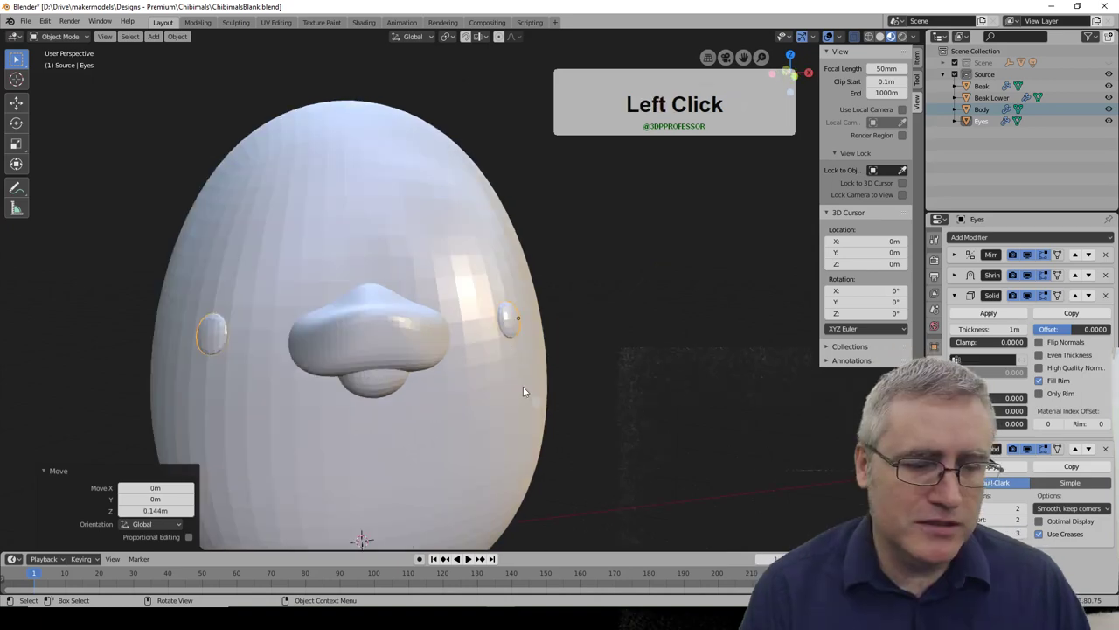
{"action": "scroll", "coordinate": [523, 385], "scroll_direction": "down", "scroll_amount": 2}
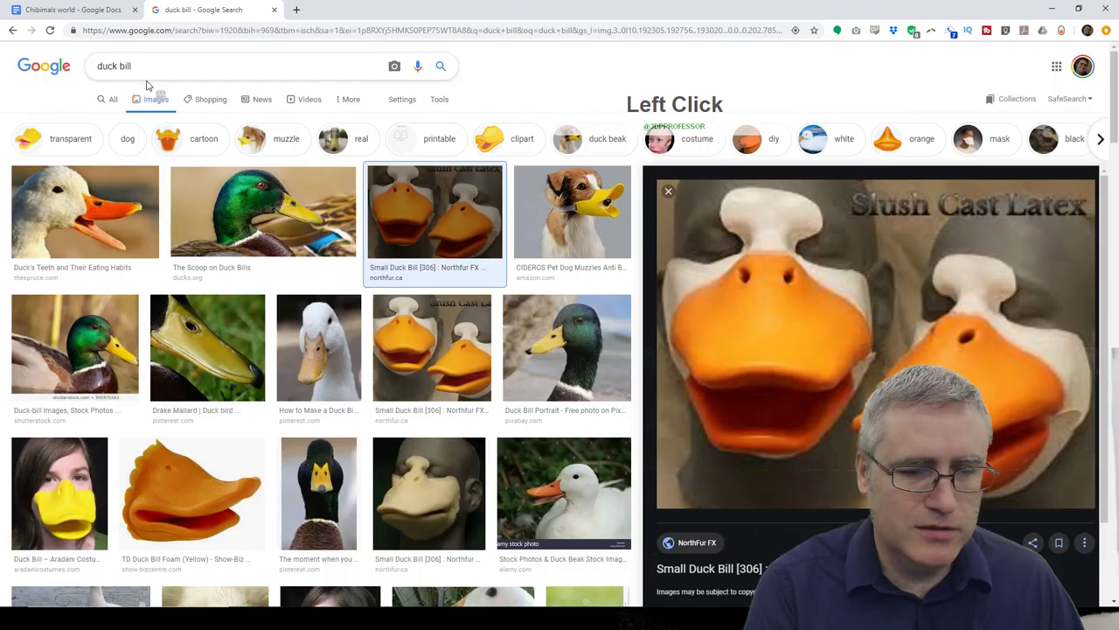
Switch to the browser and clear the end of the "duck bill" image search text
{"action": "key", "text": "BackSpace"}
{"action": "key", "text": "BackSpace"}
{"action": "key", "text": "BackSpace"}
{"action": "key", "text": "BackSpace"}
{"action": "key", "text": "BackSpace"}
{"action": "key", "text": "BackSpace"}
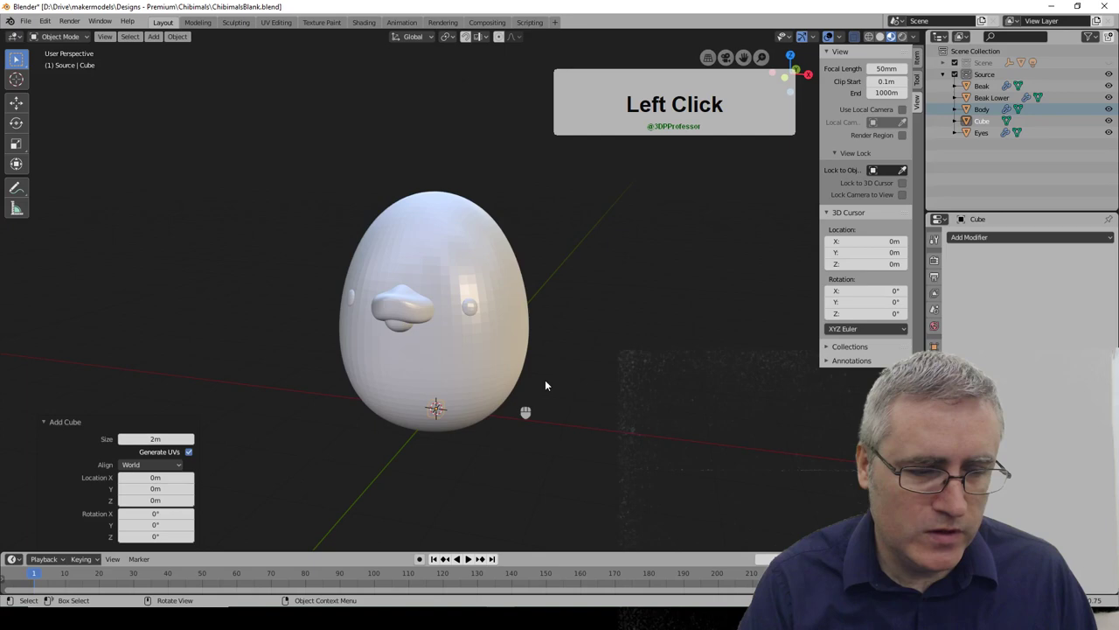
Rename the new cube Feet and move it under the body's front, about 5.83 m along X and -6.71 m along Y
{"action": "double_click", "coordinate": [981, 120]}
{"action": "type", "text": "Feet"}
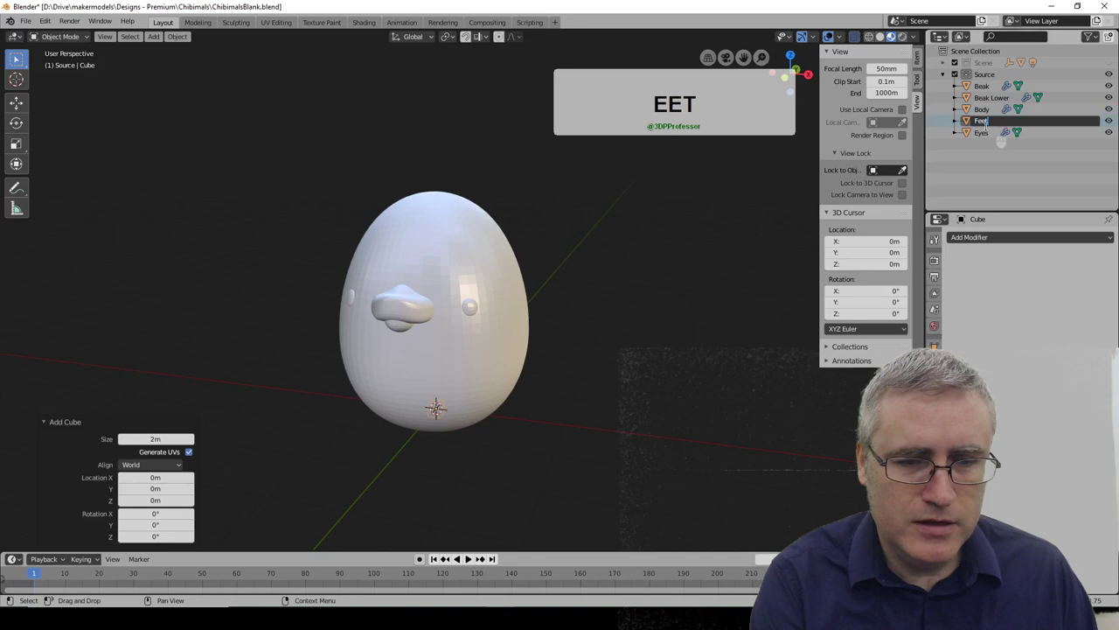
Add a Mirror modifier to Feet along X with Empty as the mirror object
{"action": "left_click", "coordinate": [1030, 236]}
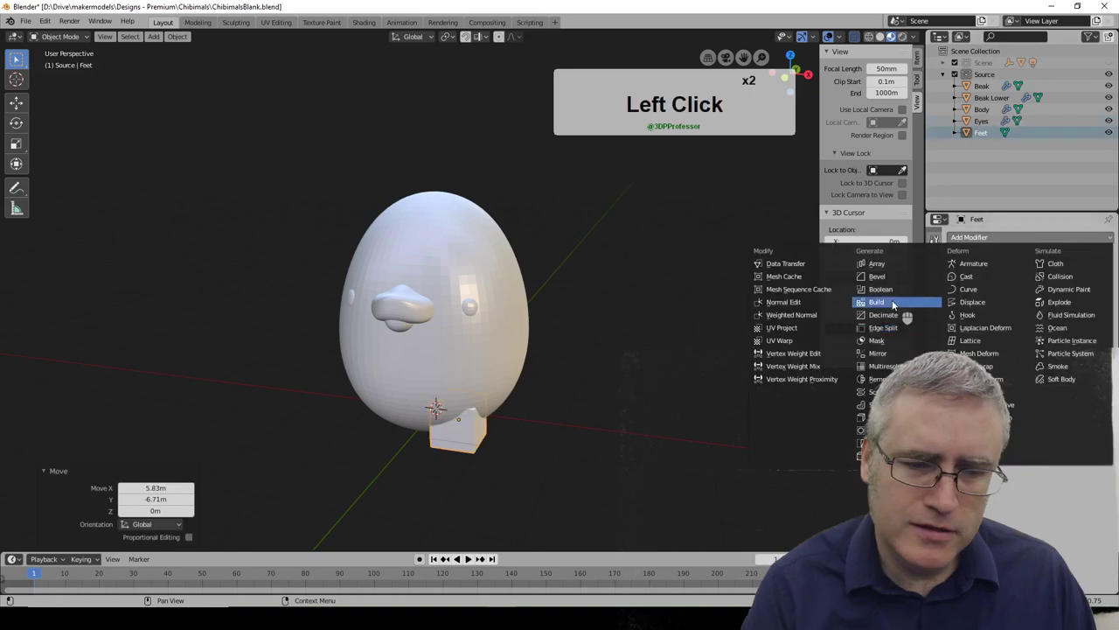
{"action": "left_click", "coordinate": [887, 355]}
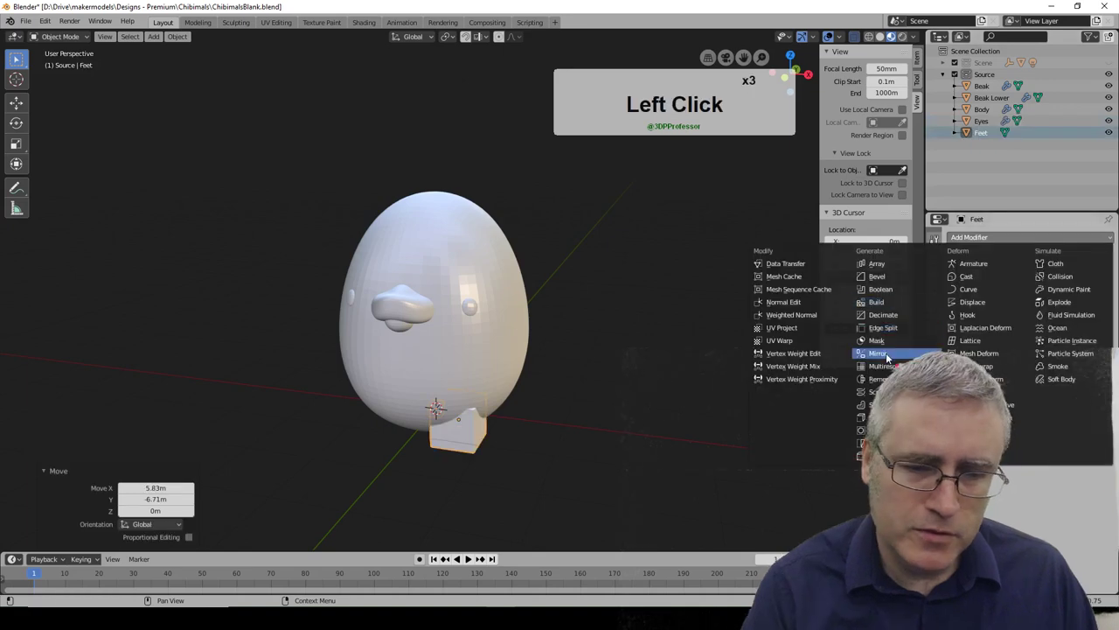
{"action": "left_click", "coordinate": [888, 355]}
{"action": "left_click", "coordinate": [1005, 357]}
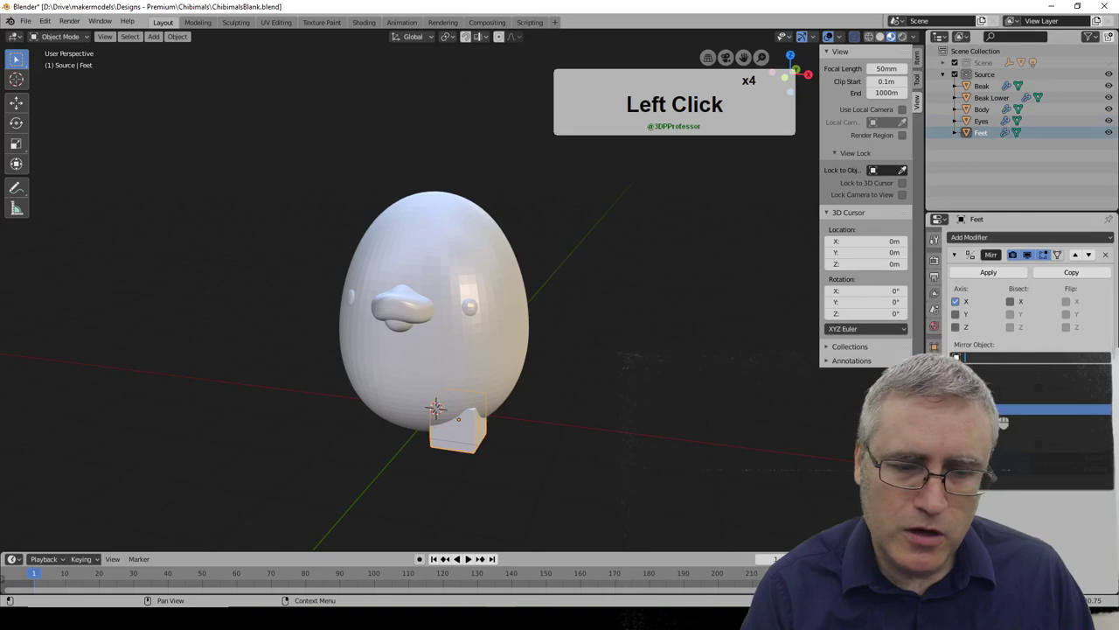
{"action": "left_click", "coordinate": [1003, 413]}
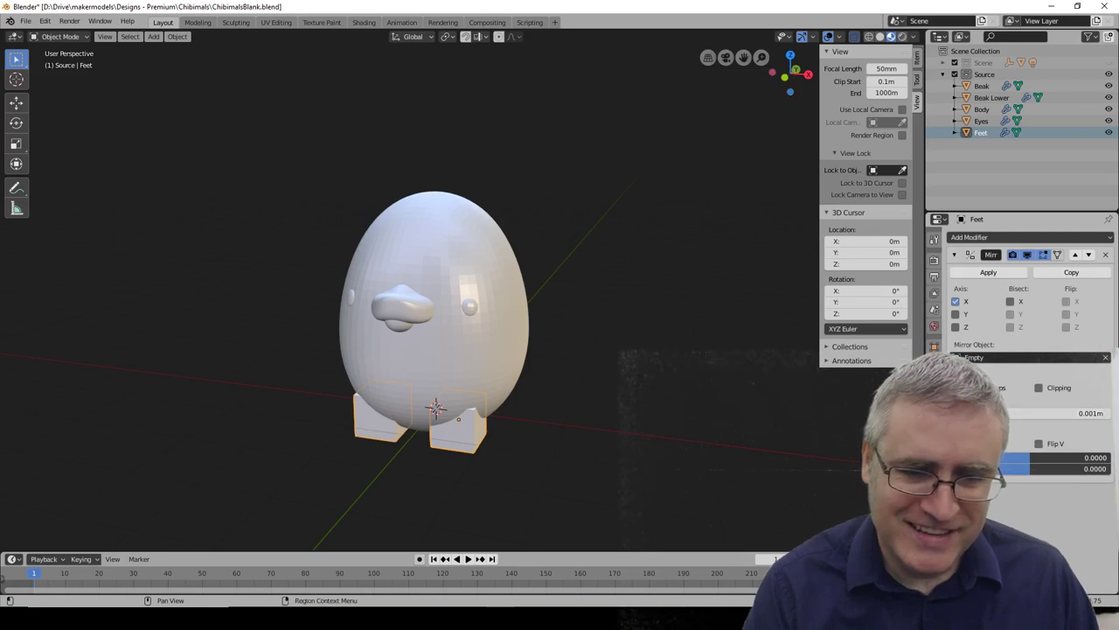
Add a Subdivision Surface modifier to Feet with a raised viewport level, and scale the feet to 1.551
{"action": "left_click", "coordinate": [970, 238]}
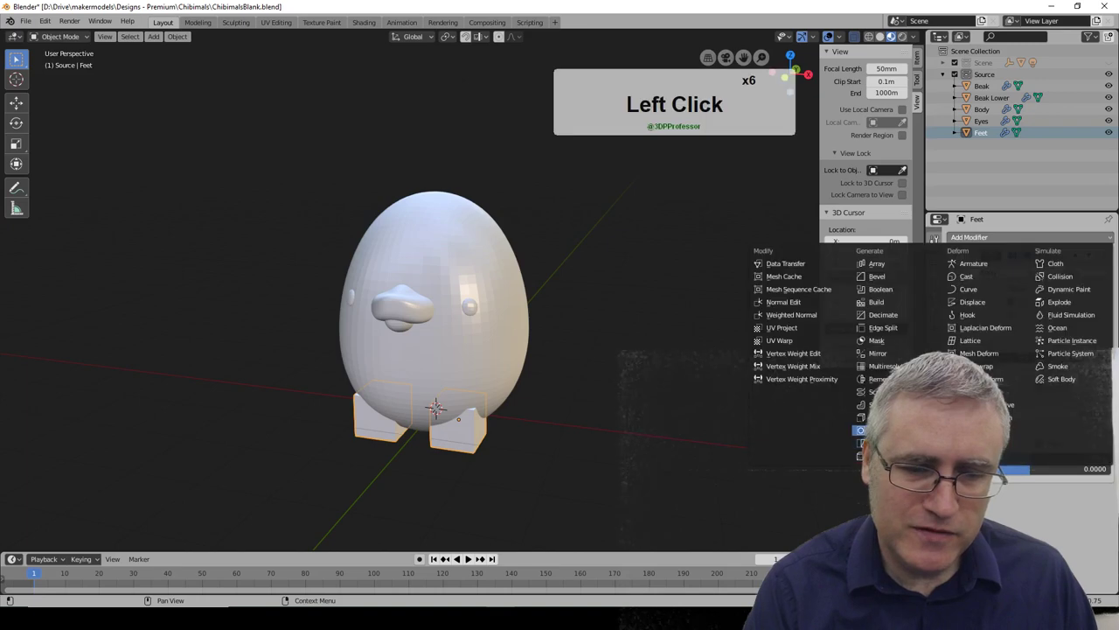
{"action": "left_click", "coordinate": [883, 430]}
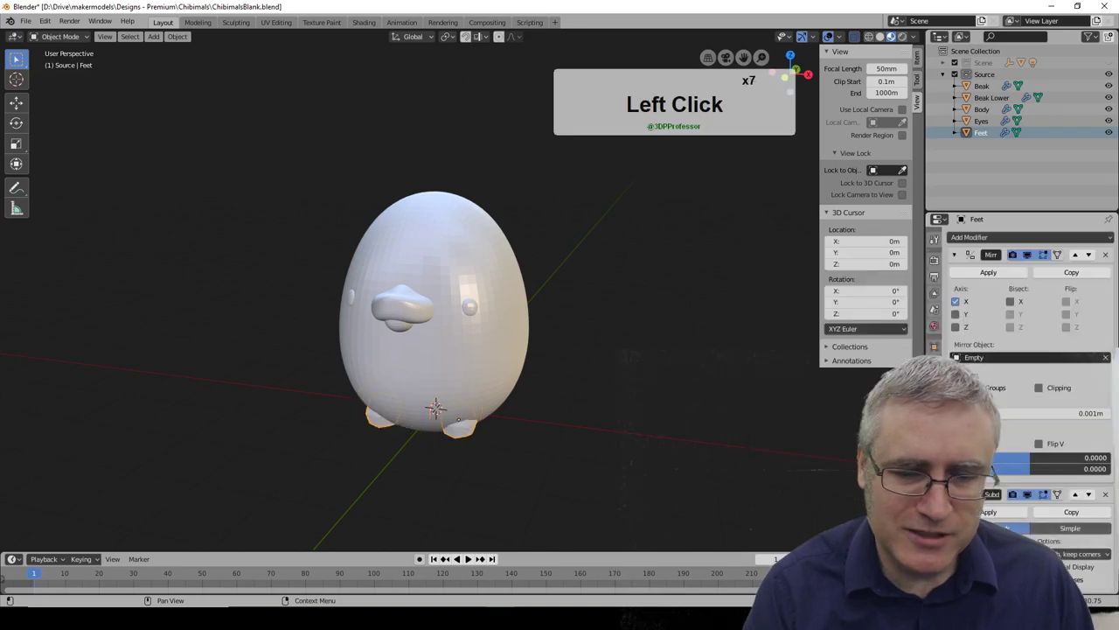
{"action": "left_click", "coordinate": [495, 446]}
{"action": "left_click", "coordinate": [496, 446]}
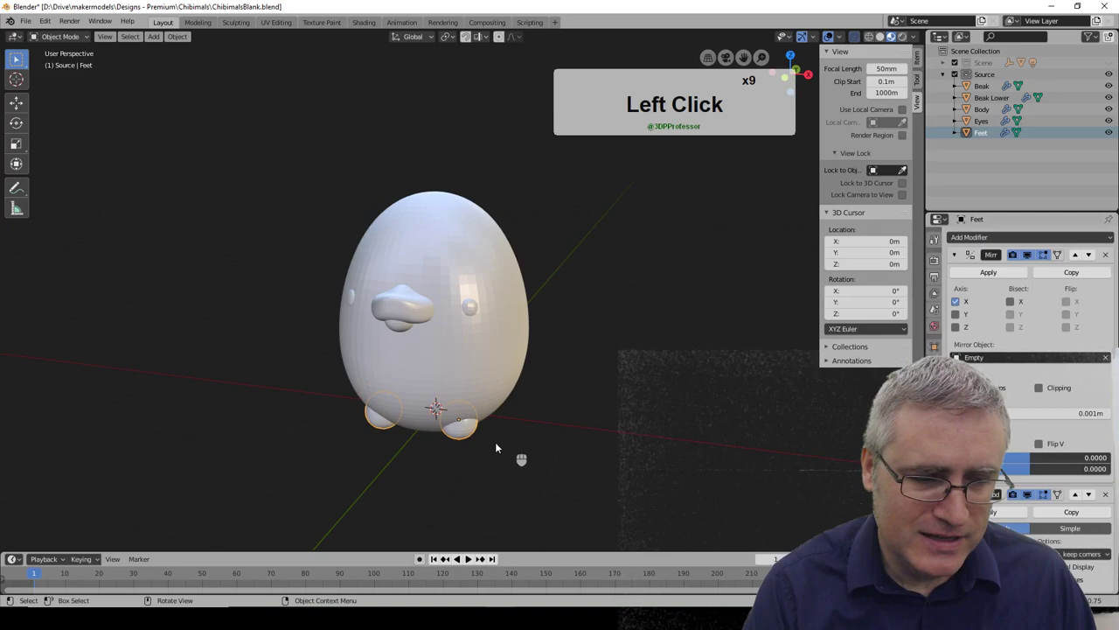
{"action": "key", "text": "s"}
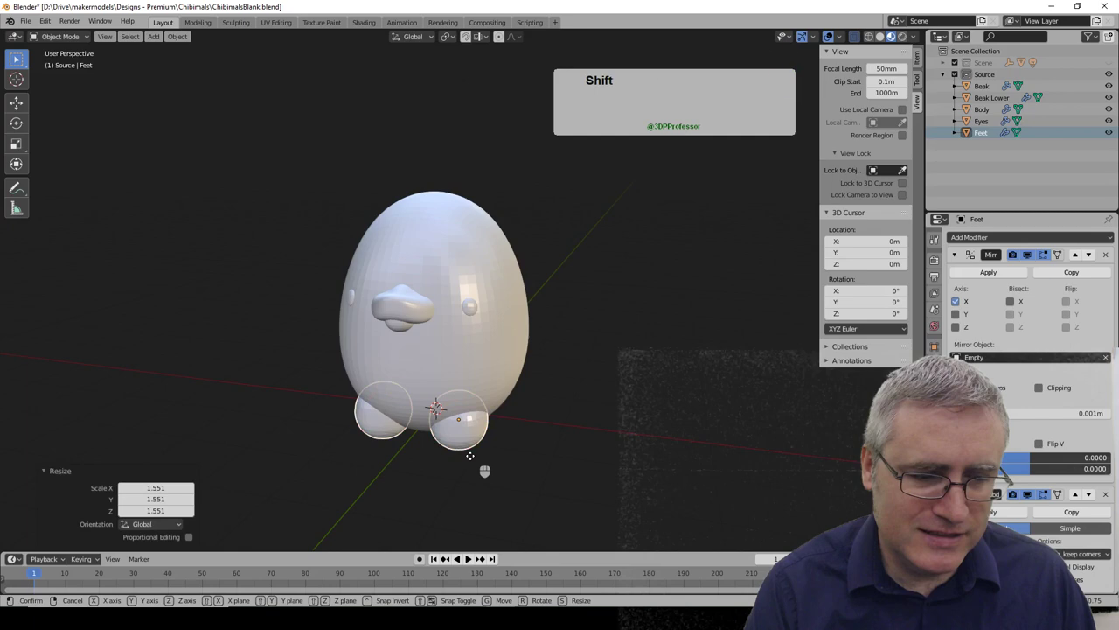
{"action": "right_click", "coordinate": [469, 454]}
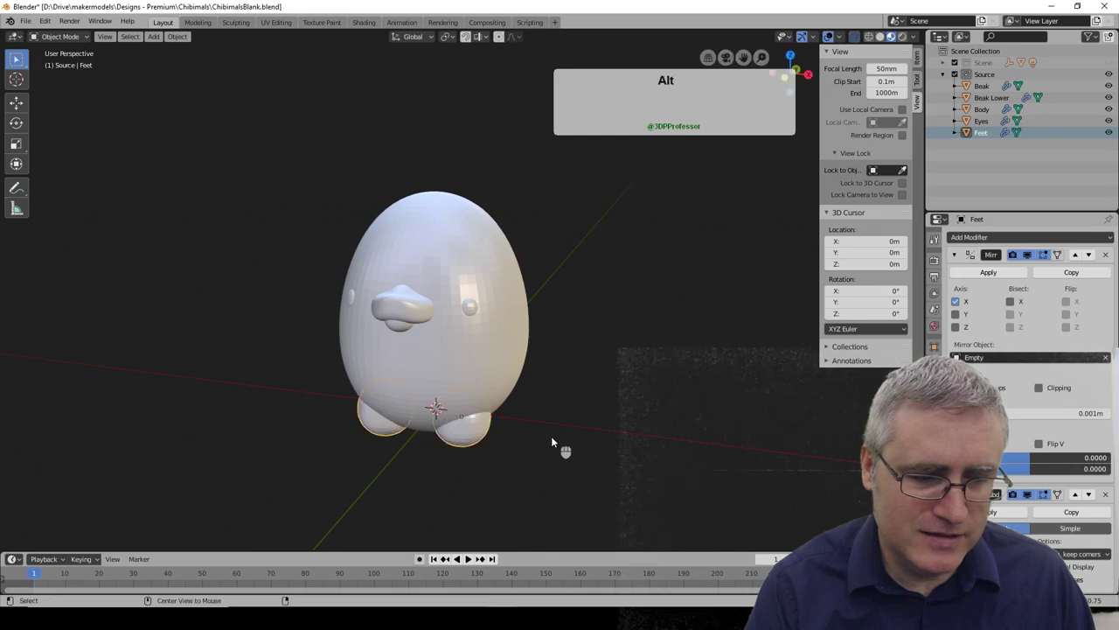
{"action": "middle_click_drag", "start_coordinate": [552, 442], "coordinate": [548, 408], "text": "alt"}
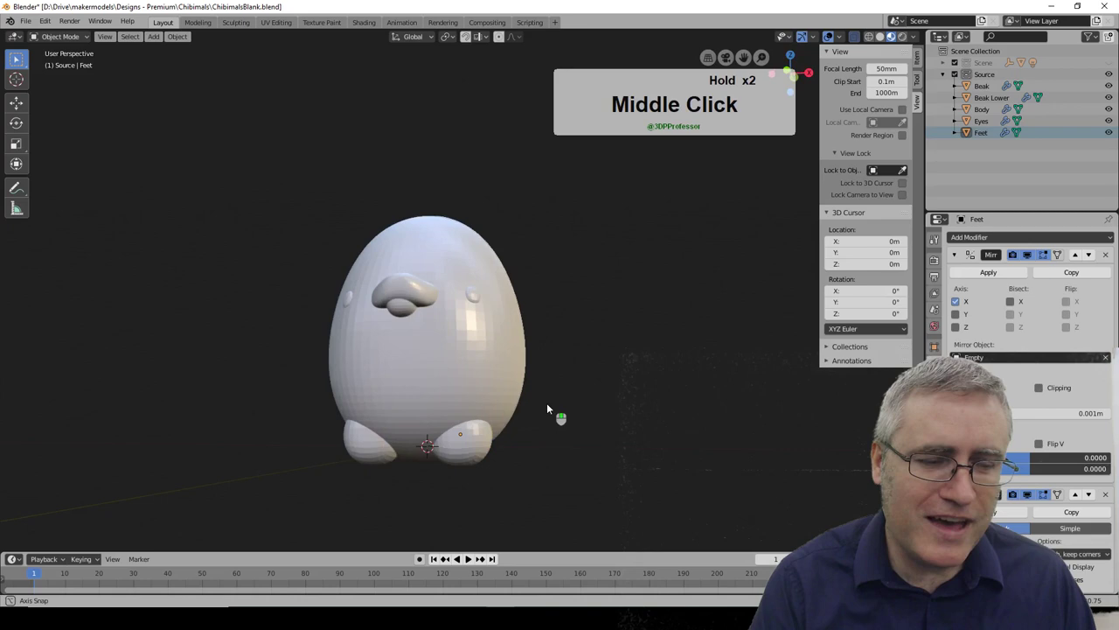
{"action": "middle_click_drag", "start_coordinate": [547, 406], "coordinate": [504, 419]}
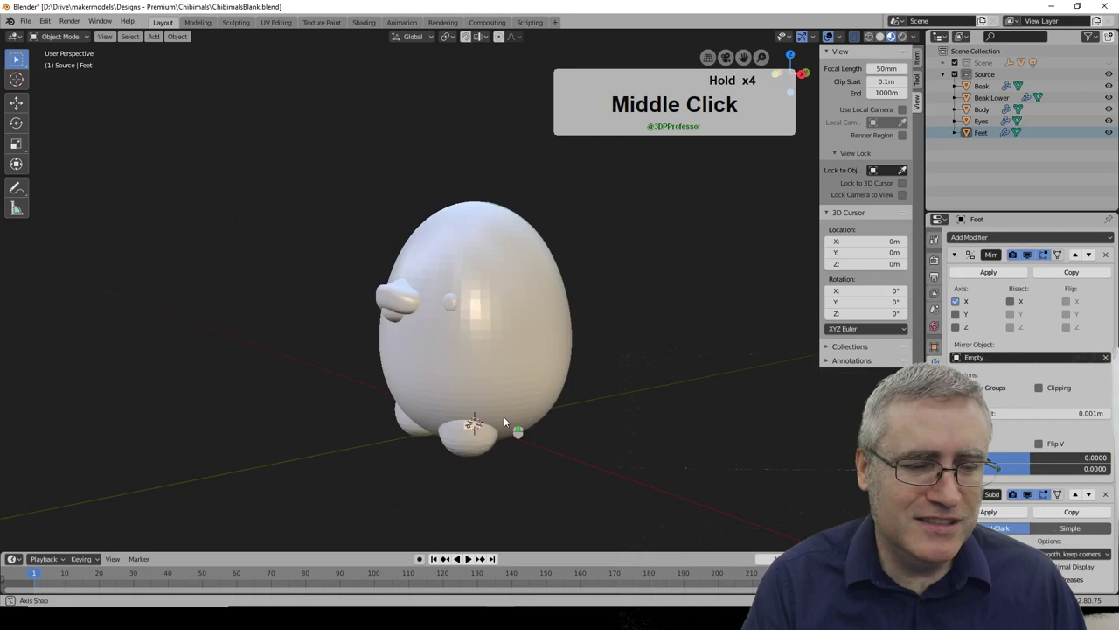
{"action": "middle_click_drag", "start_coordinate": [503, 421], "coordinate": [448, 436]}
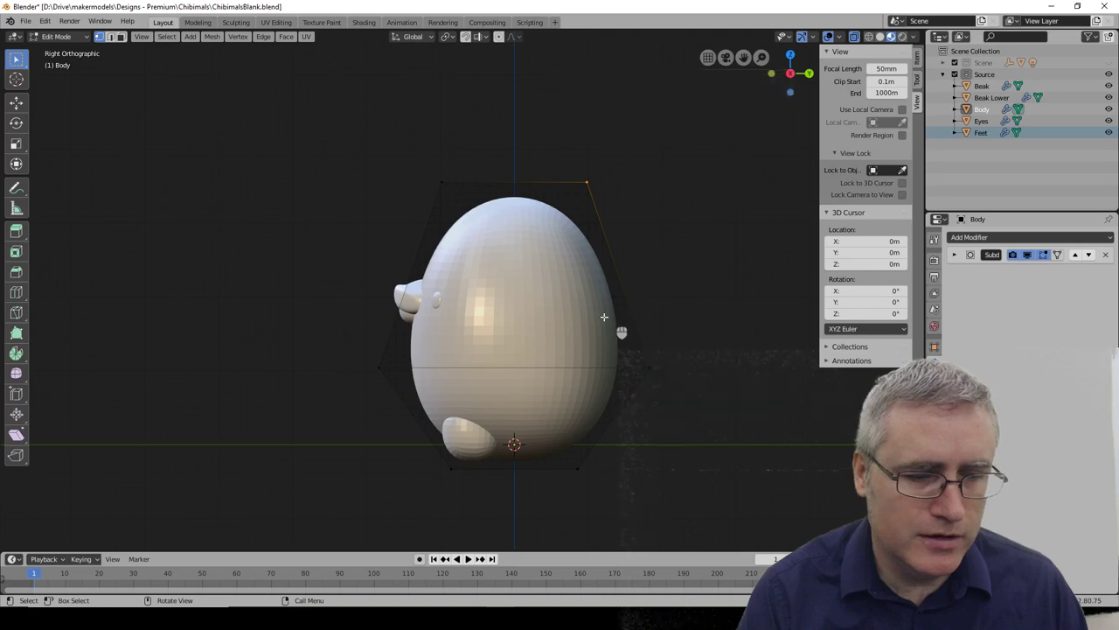
Try narrowing the top of the Body by scaling its uppermost vertex loop inward in the right orthographic view
{"action": "key", "text": "alt+a"}
{"action": "left_click", "coordinate": [469, 178], "text": "alt"}
{"action": "key", "text": "alt+s"}
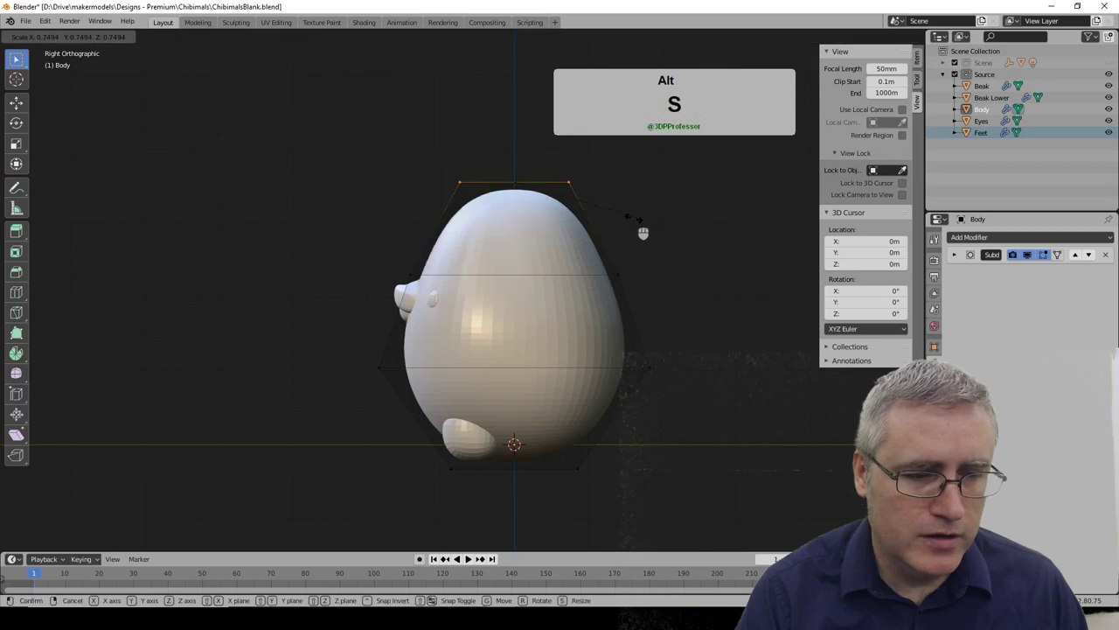
{"action": "left_click", "coordinate": [625, 274]}
{"action": "key", "text": "a"}
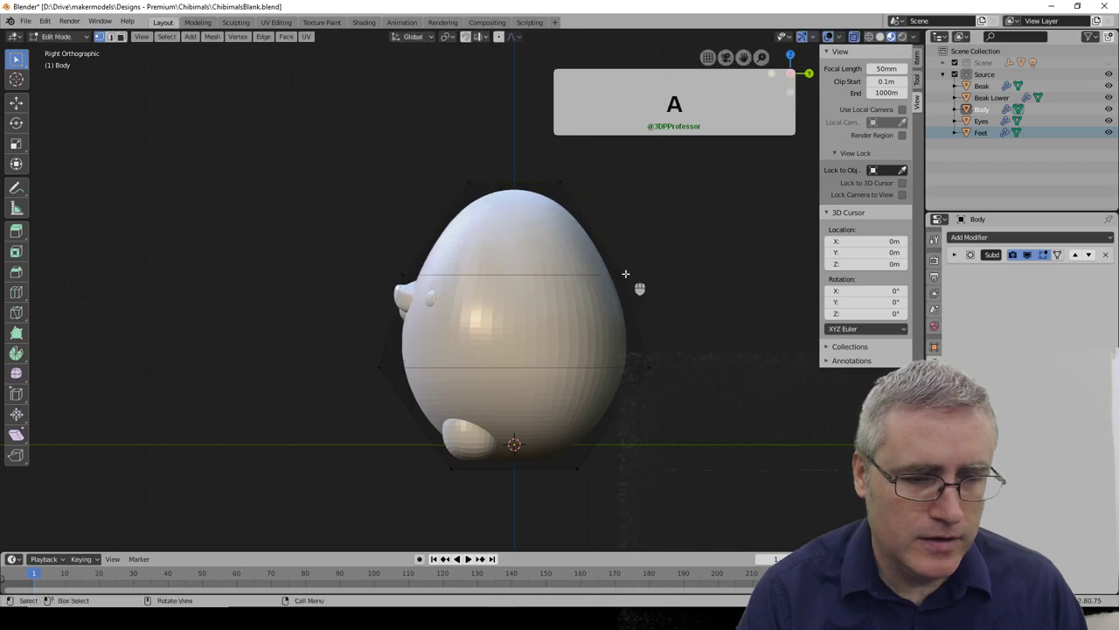
Try reshaping the Body's back by pulling its upper-back vertices inward and moving the top back vertices 3.23 m along Y
{"action": "key", "text": "g"}
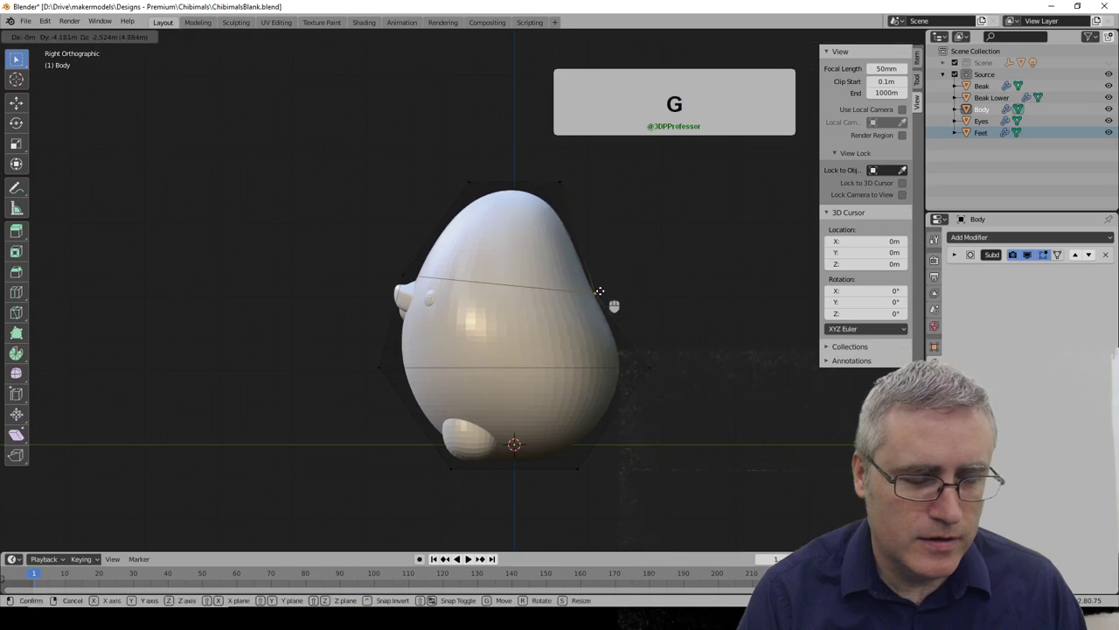
{"action": "right_click", "coordinate": [561, 184]}
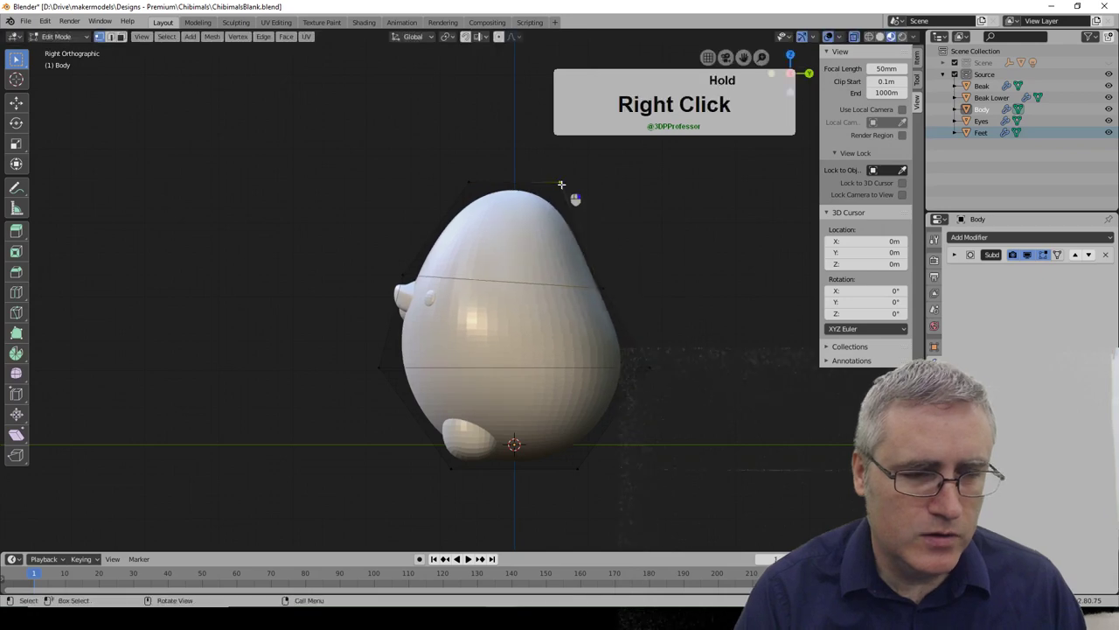
{"action": "left_click_drag", "start_coordinate": [562, 185], "coordinate": [578, 192]}
{"action": "middle_click_drag", "start_coordinate": [578, 191], "coordinate": [584, 316]}
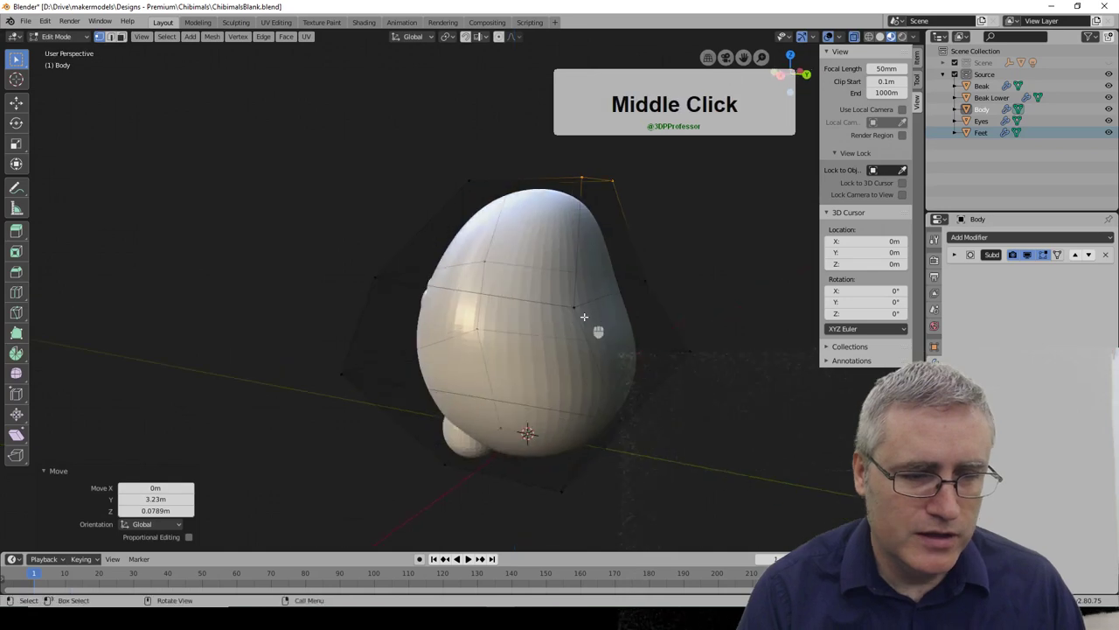
{"action": "left_click", "coordinate": [645, 281]}
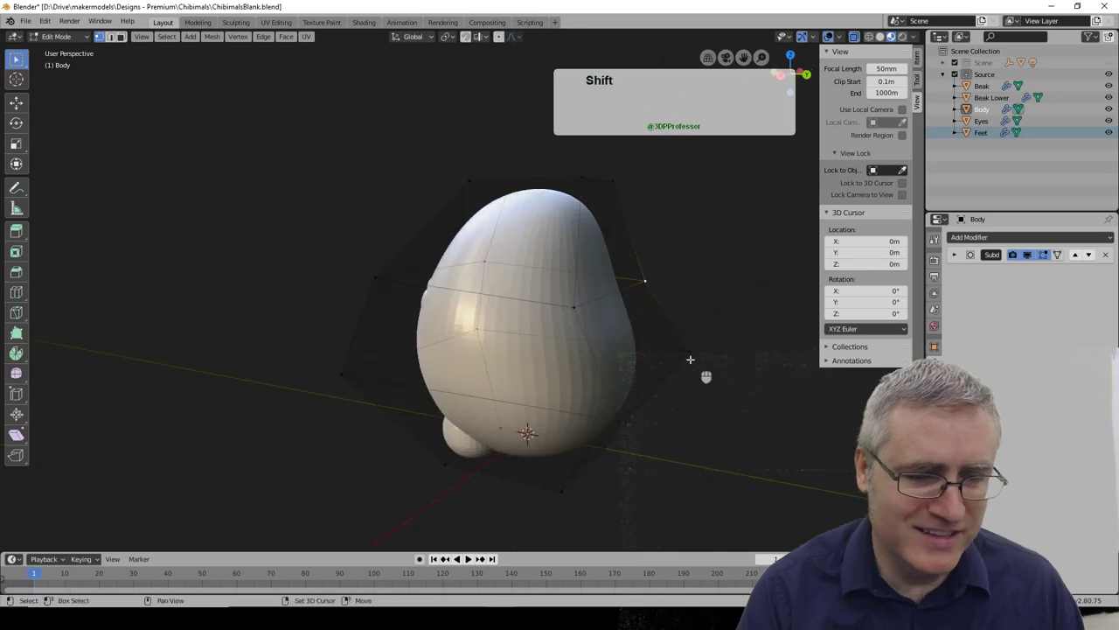
{"action": "key", "text": "KP_3"}
{"action": "key", "text": "c"}
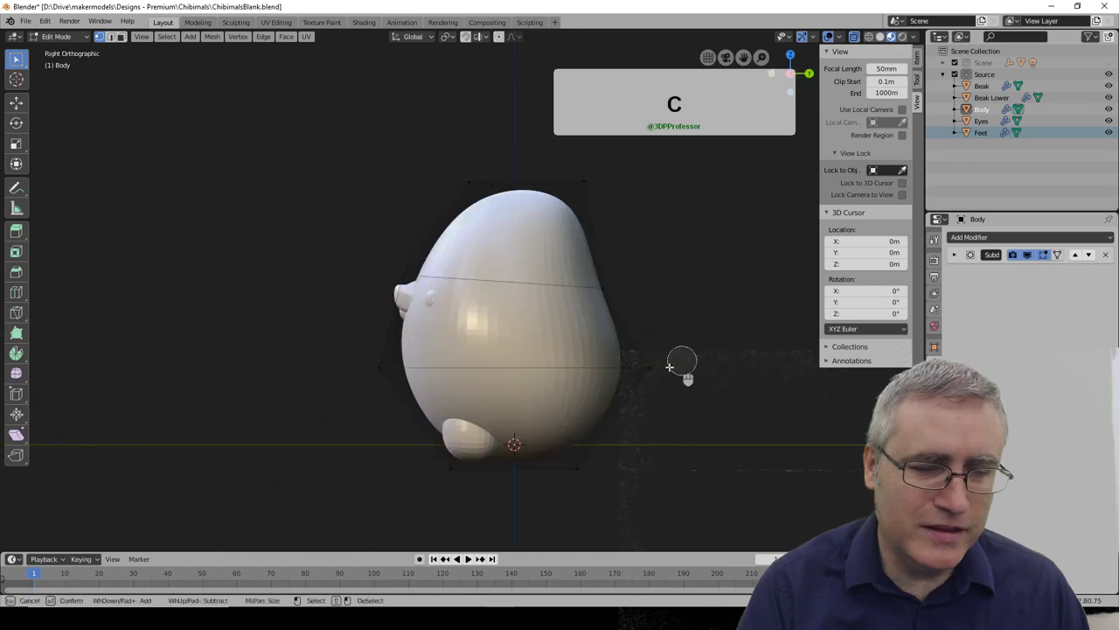
{"action": "left_click", "coordinate": [670, 366]}
Undo all the recent vertex edits on the Body and go back to Object Mode
{"action": "key", "text": "ctrl+z"}
{"action": "key", "text": "ctrl+z"}
{"action": "key", "text": "ctrl+z"}
{"action": "key", "text": "ctrl+z"}
{"action": "key", "text": "ctrl+z"}
{"action": "key", "text": "ctrl+z"}
{"action": "key", "text": "ctrl+z"}
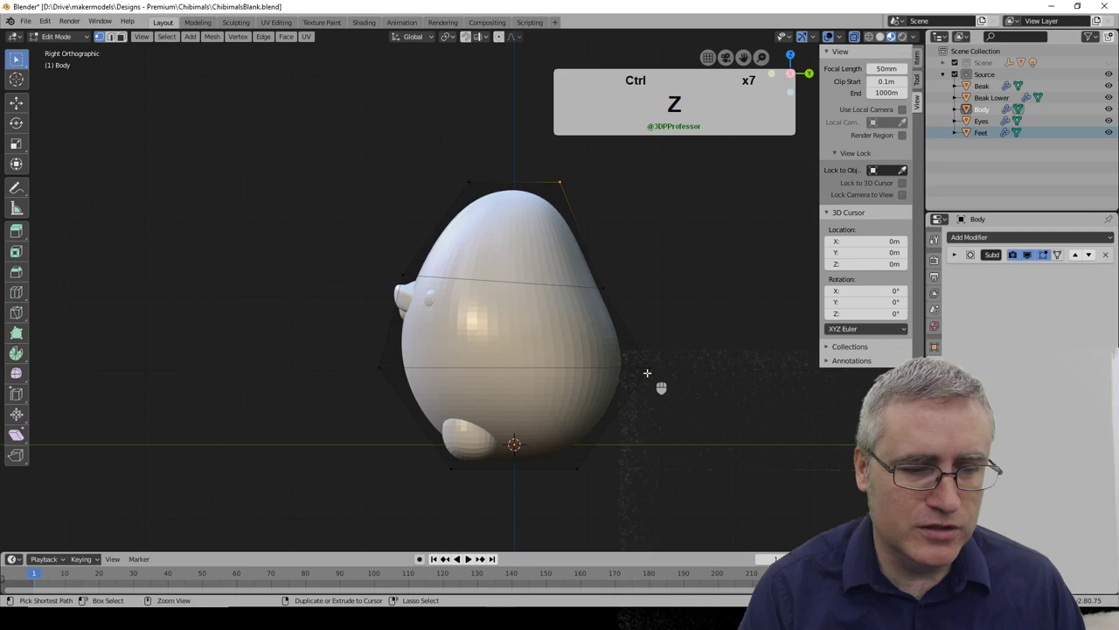
{"action": "key", "text": "ctrl+z"}
{"action": "key", "text": "ctrl+z"}
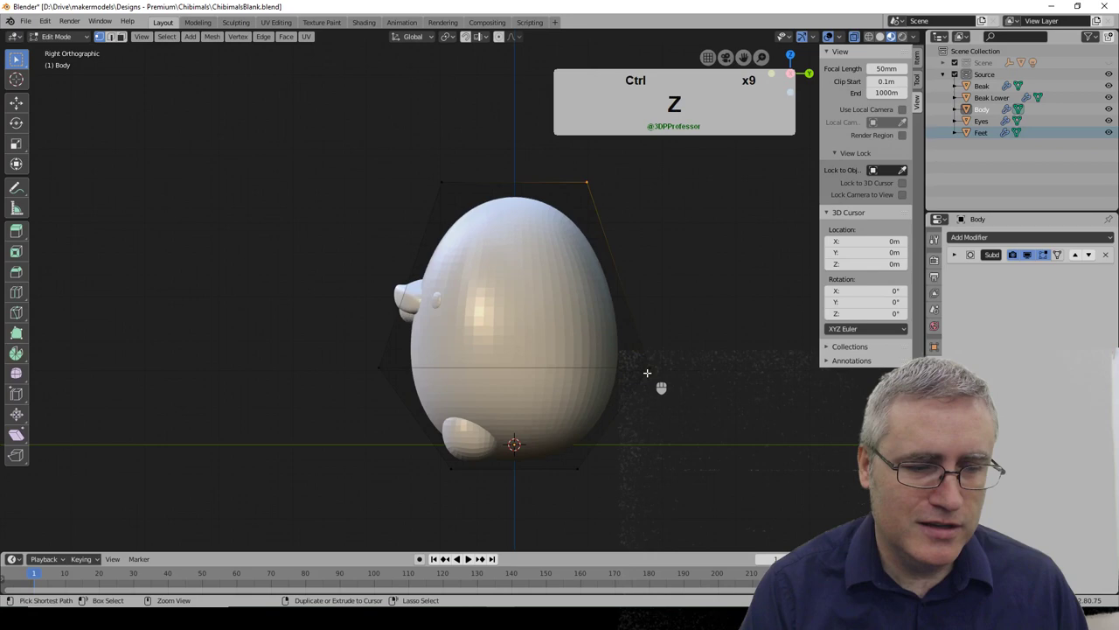
{"action": "key", "text": "ctrl+z"}
{"action": "middle_click_drag", "start_coordinate": [647, 372], "coordinate": [603, 358]}
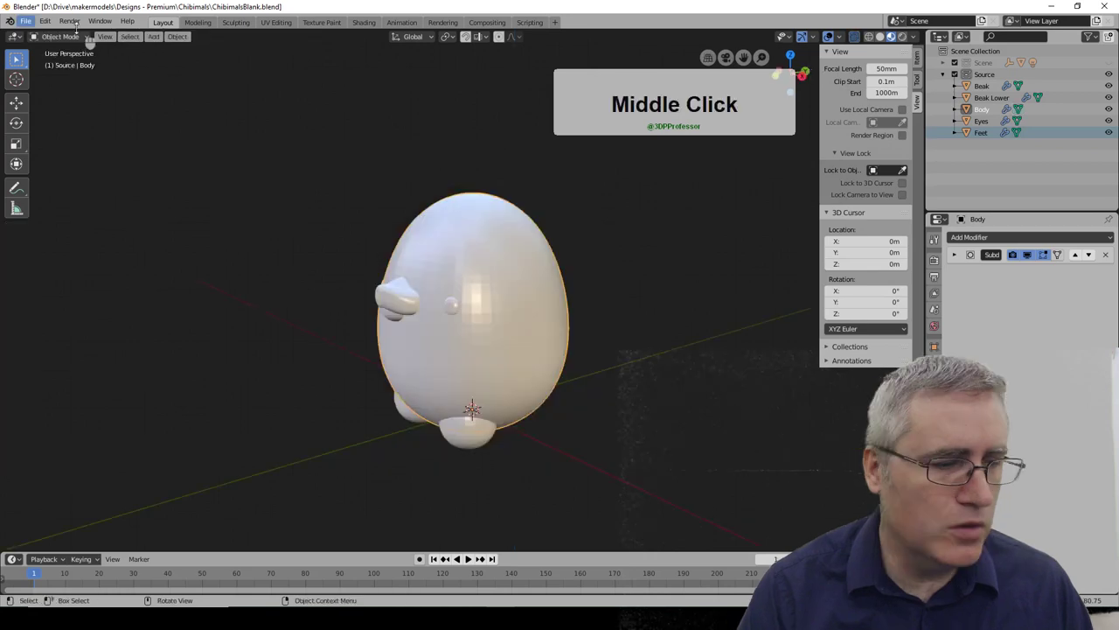
Save the project as a new file named Ducks in the Farm source folder
{"action": "left_click", "coordinate": [61, 145]}
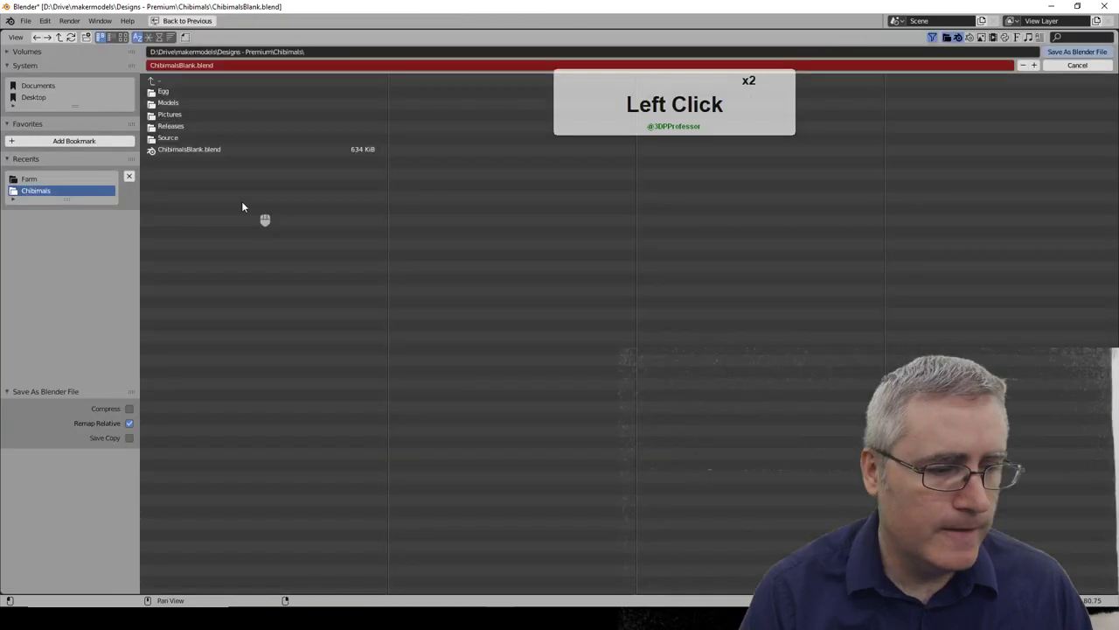
{"action": "left_click", "coordinate": [66, 178]}
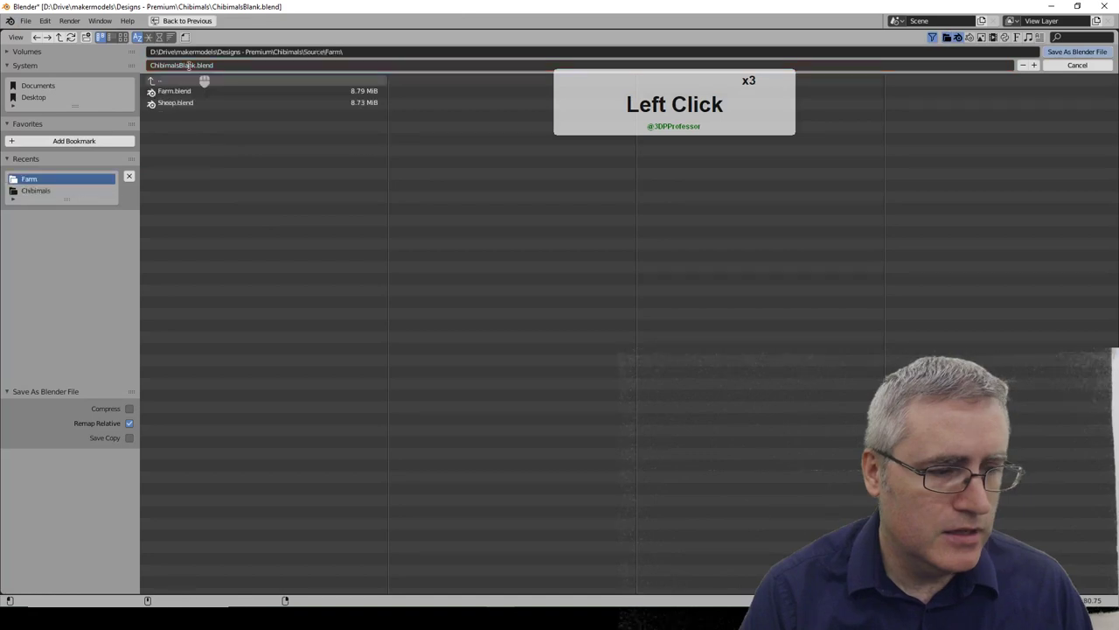
{"action": "type", "text": "Ducks"}
{"action": "key", "text": "Return"}
{"action": "left_click", "coordinate": [1055, 56]}
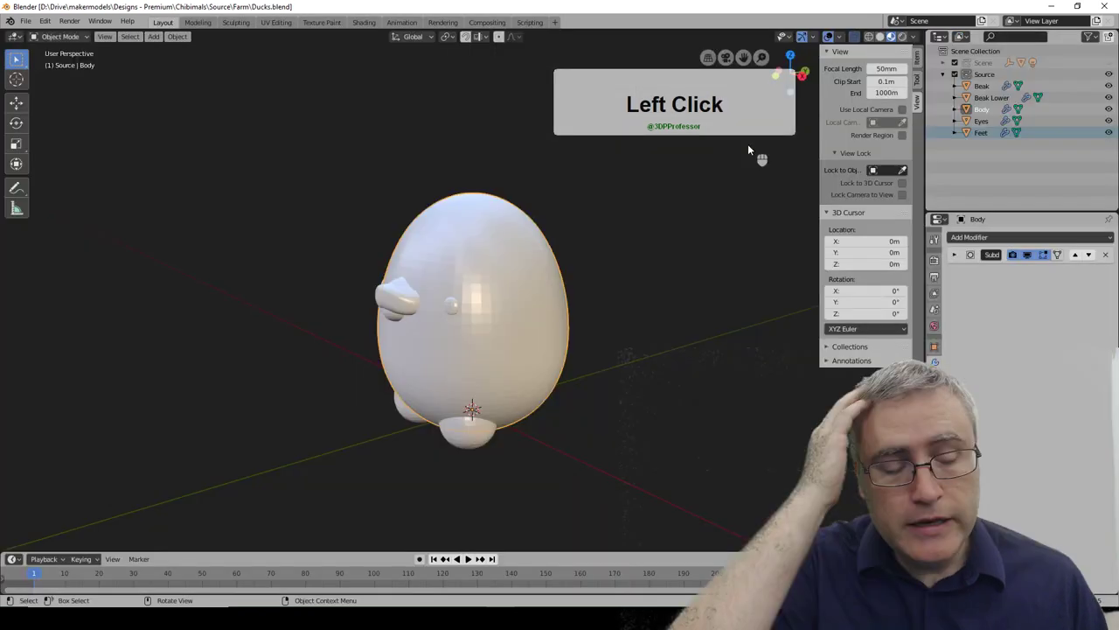
Select the Body's rear vertices in the right orthographic view and rotate them -10.3° about the view axis
{"action": "middle_click_drag", "start_coordinate": [406, 337], "coordinate": [435, 341]}
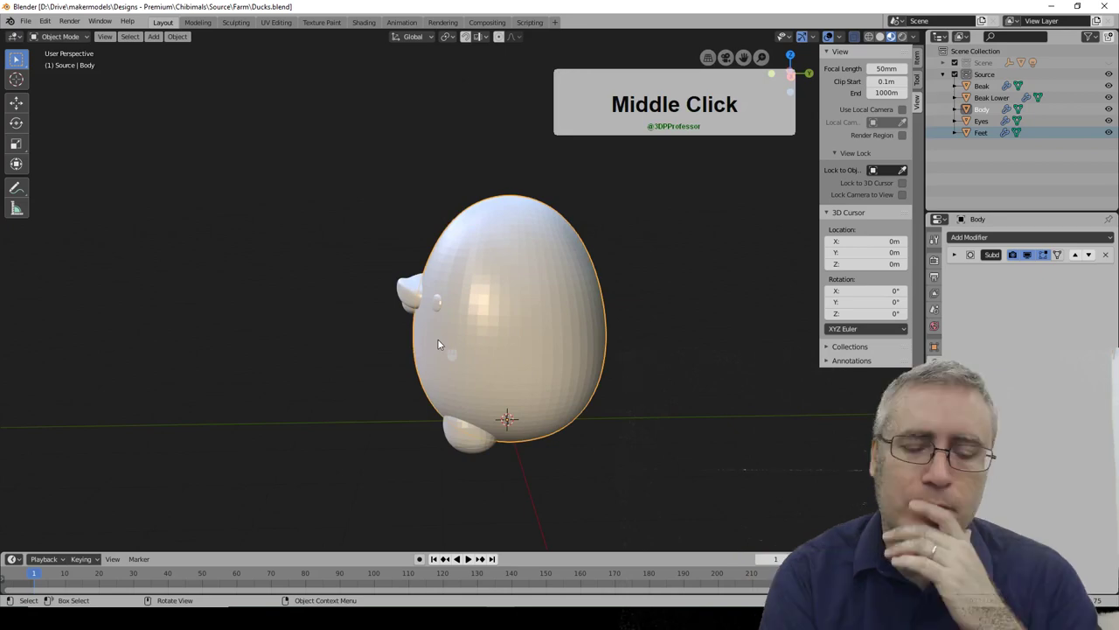
{"action": "key", "text": "KP_3"}
{"action": "key", "text": "Tab"}
{"action": "key", "text": "c"}
{"action": "left_click", "coordinate": [596, 209]}
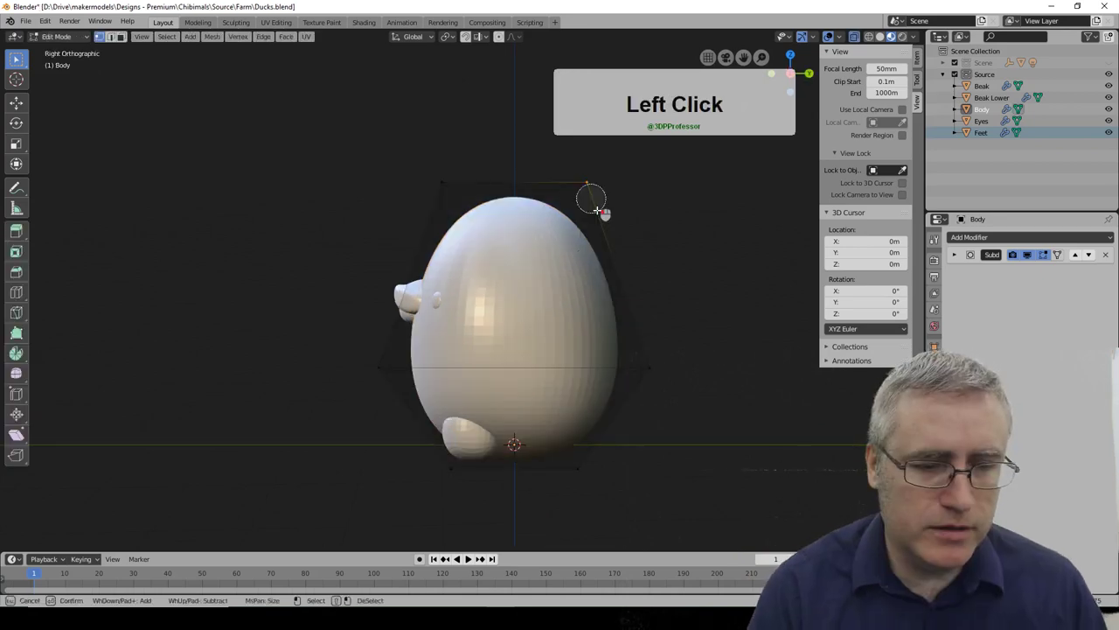
{"action": "right_click", "coordinate": [645, 366]}
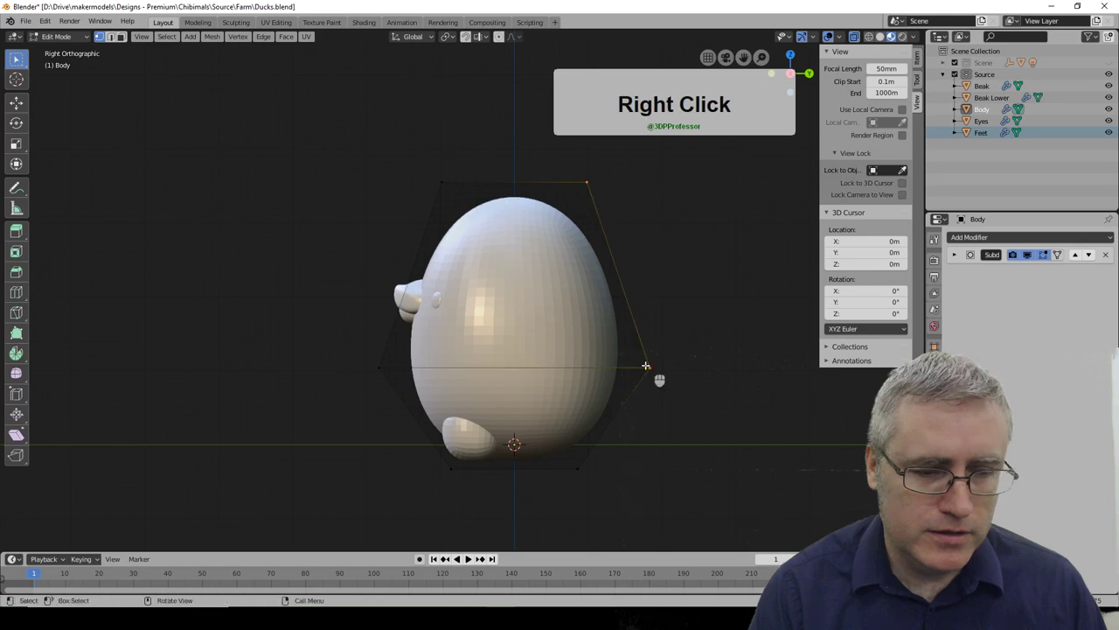
{"action": "key", "text": "r"}
{"action": "left_click", "coordinate": [613, 447]}
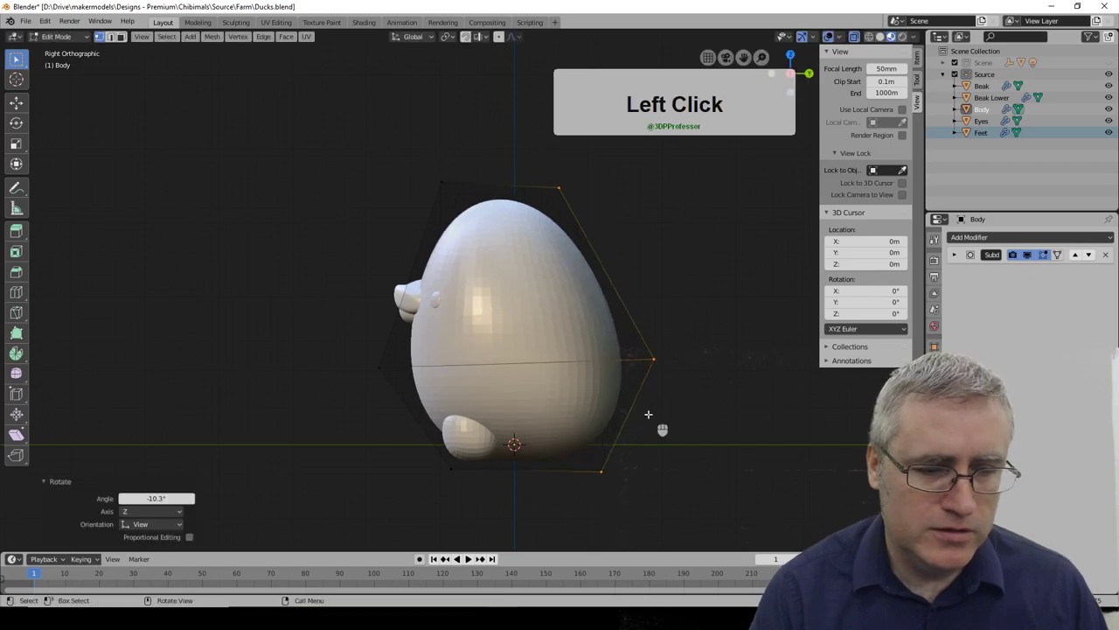
Shift the rotated rear vertices of the Body slightly toward the front along the Y axis
{"action": "key", "text": "g"}
{"action": "key", "text": "y"}
{"action": "key", "text": "x"}
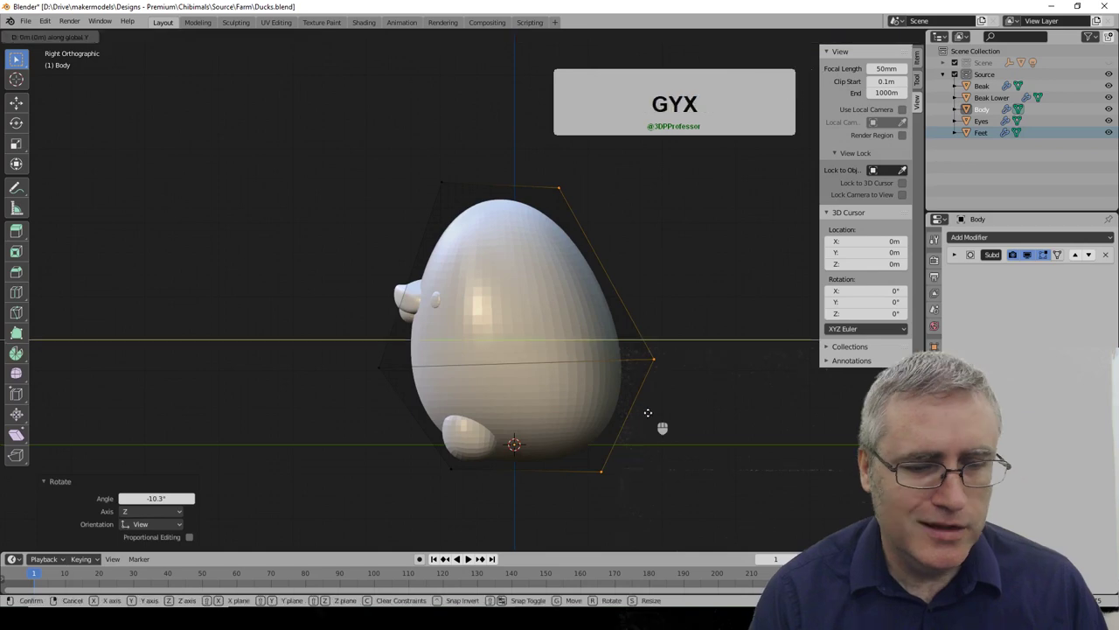
{"action": "key", "text": "g"}
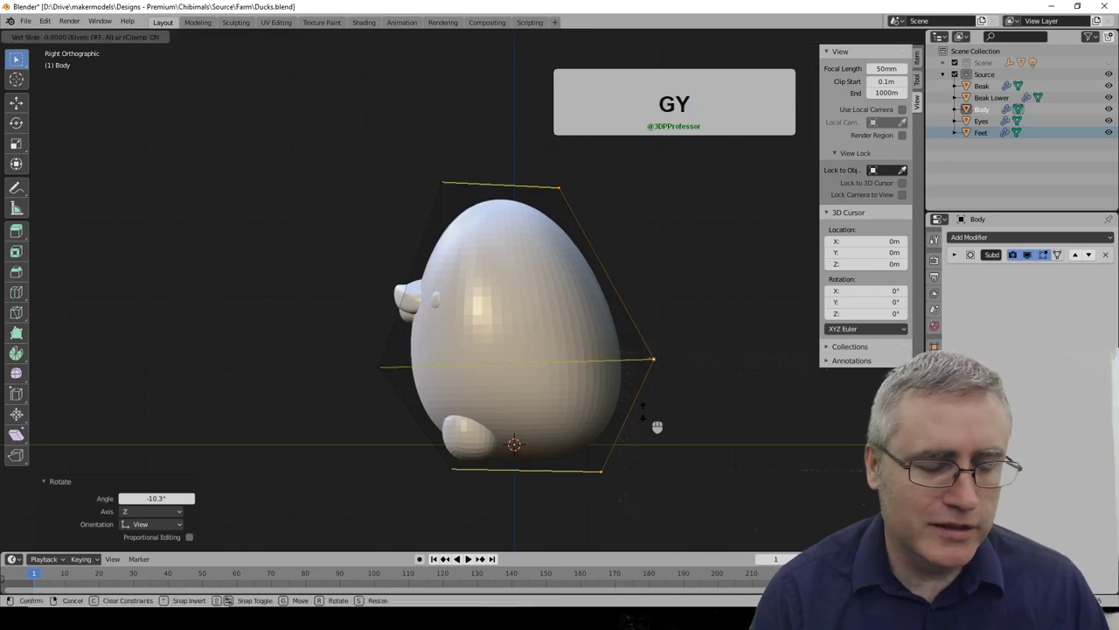
{"action": "right_click", "coordinate": [640, 412]}
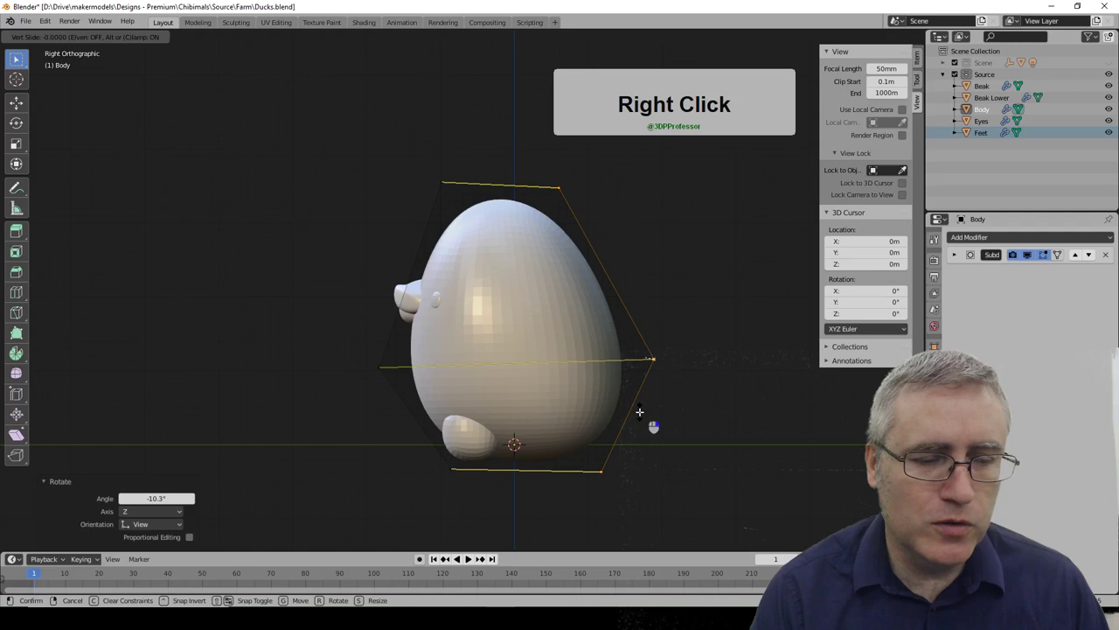
{"action": "key", "text": "g"}
{"action": "key", "text": "y"}
{"action": "left_click", "coordinate": [651, 387]}
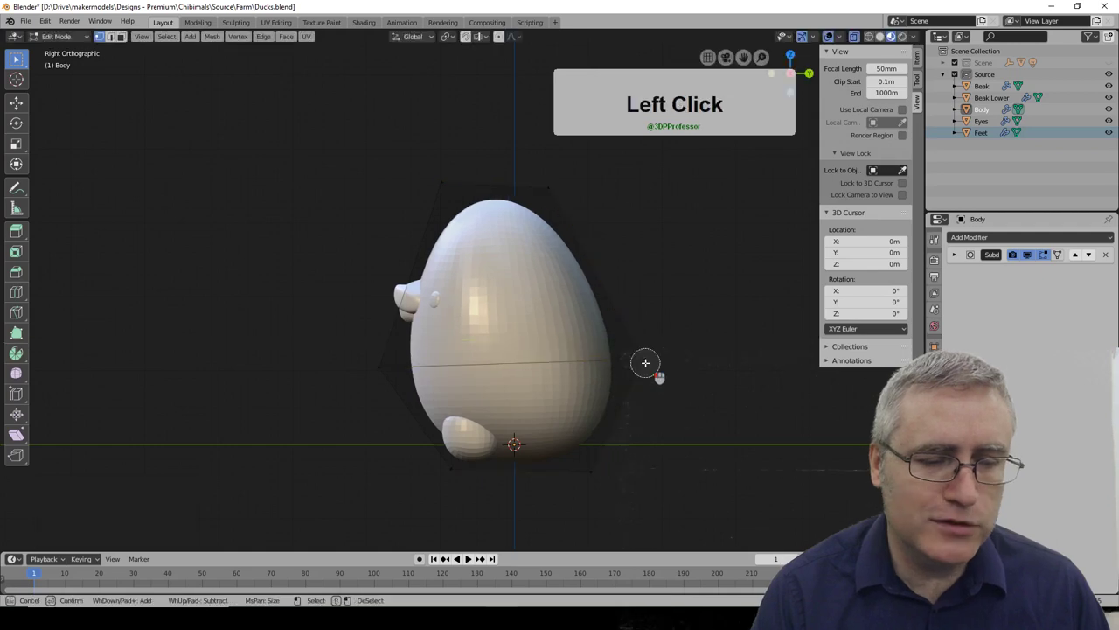
Move the Body's mid-height rear vertices 1.74 m along Y and 1.03 m along Z, and leave Edit Mode
{"action": "key", "text": "g"}
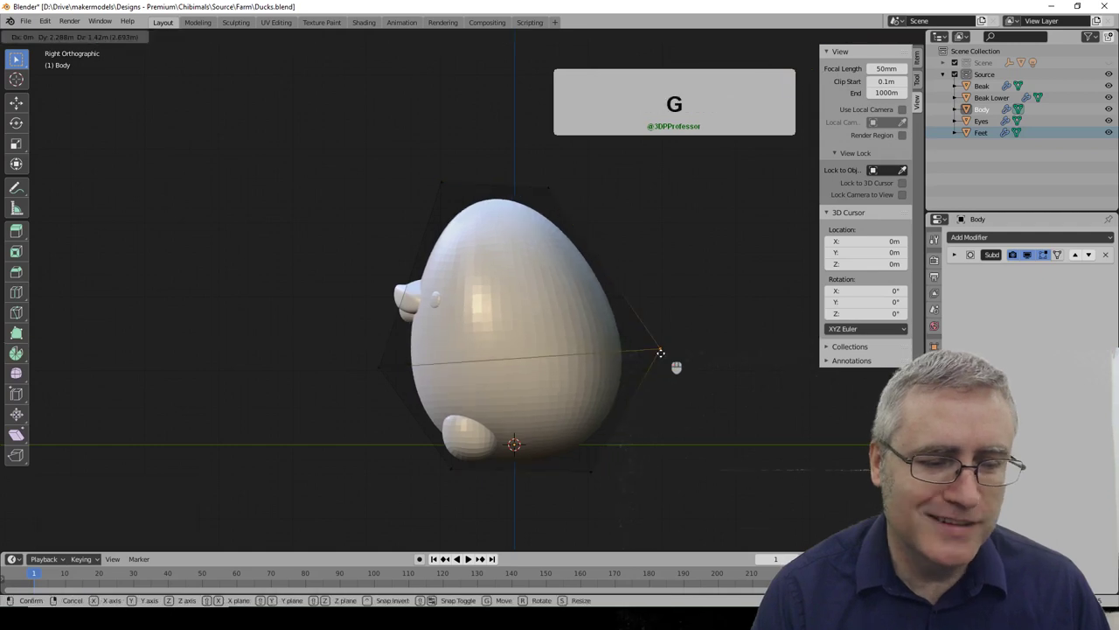
{"action": "left_click", "coordinate": [657, 352]}
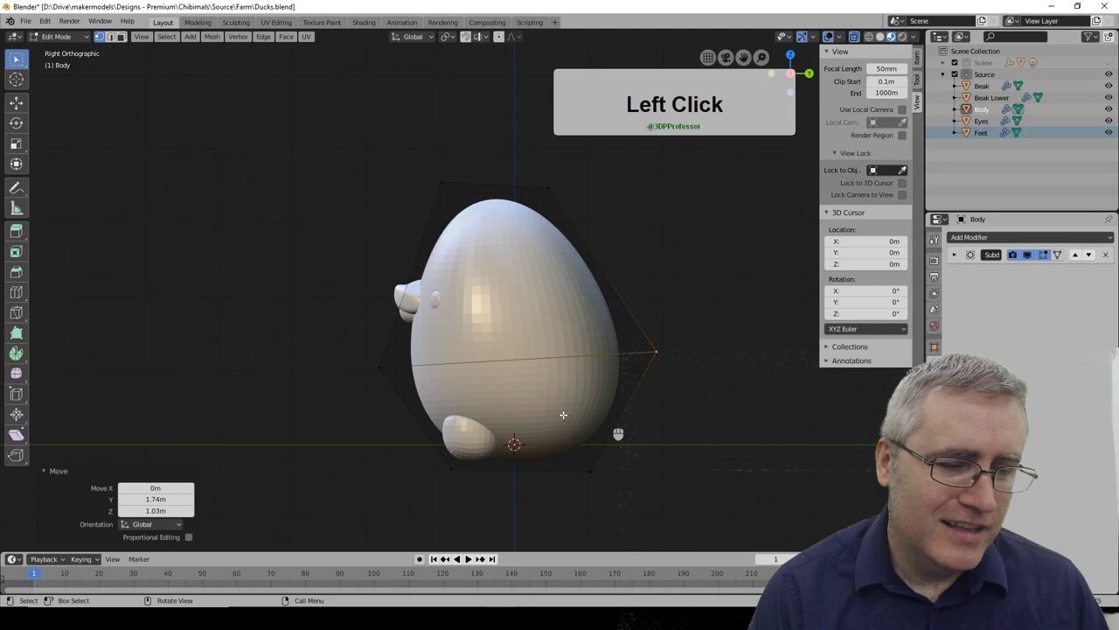
{"action": "key", "text": "Tab"}
{"action": "middle_click_drag", "start_coordinate": [563, 414], "coordinate": [513, 427]}
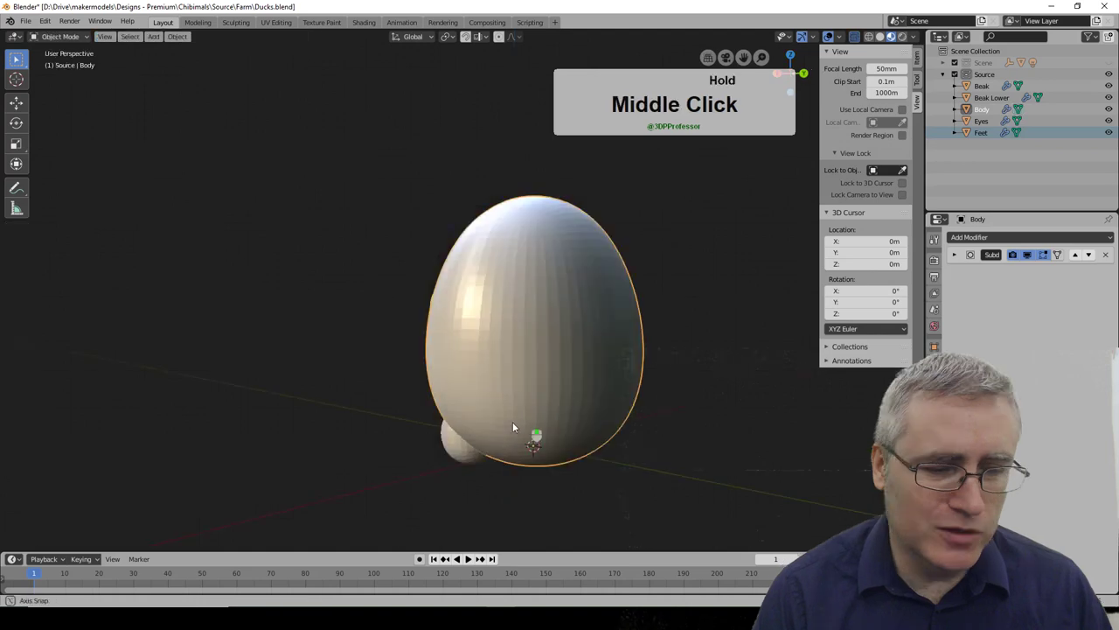
{"action": "middle_click_drag", "start_coordinate": [513, 428], "coordinate": [466, 444]}
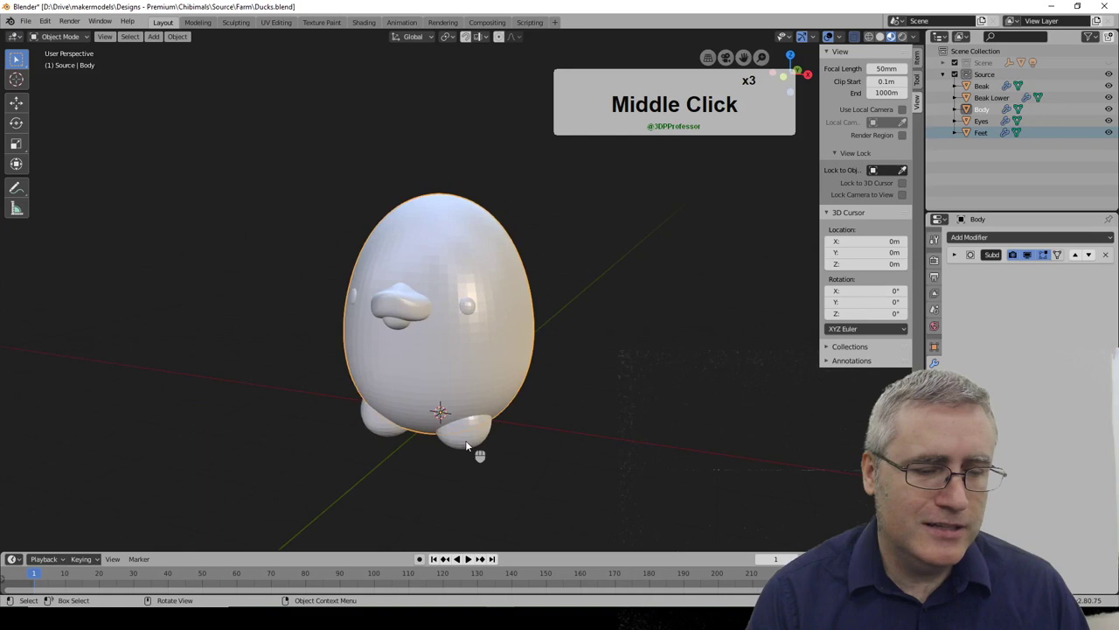
{"action": "left_click", "coordinate": [465, 440]}
{"action": "key", "text": "Tab"}
{"action": "key", "text": "a"}
{"action": "key", "text": "r"}
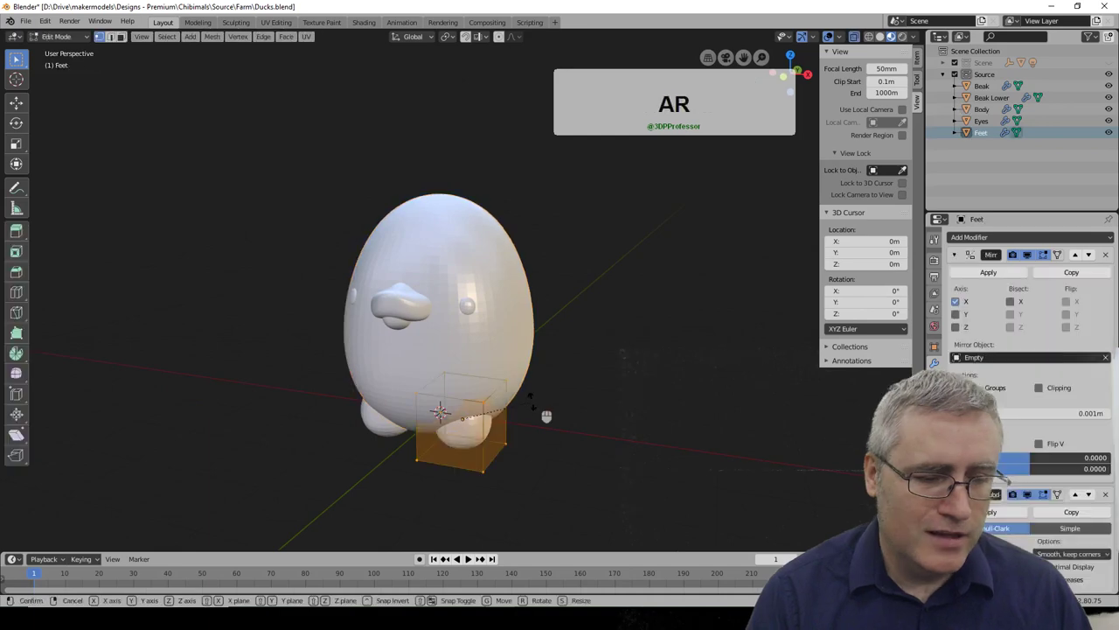
{"action": "key", "text": "z"}
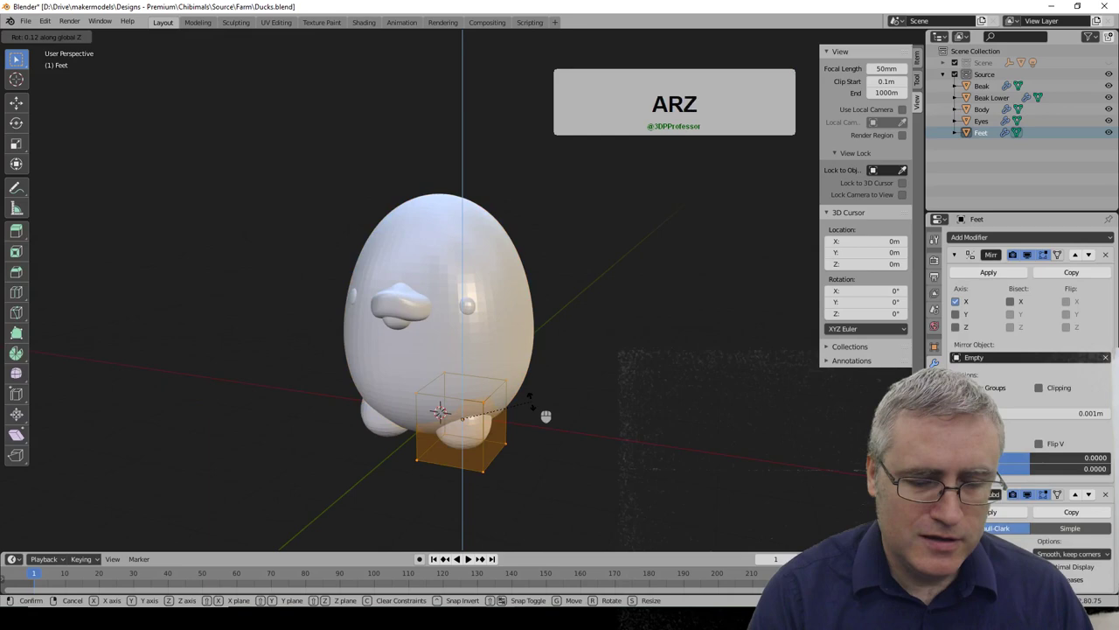
{"action": "key", "text": "Escape"}
{"action": "key", "text": "Tab"}
Select the top vertices of the Feet cube and move them -2.49 m along Z to flatten the feet
{"action": "middle_click_drag", "start_coordinate": [529, 404], "coordinate": [470, 450]}
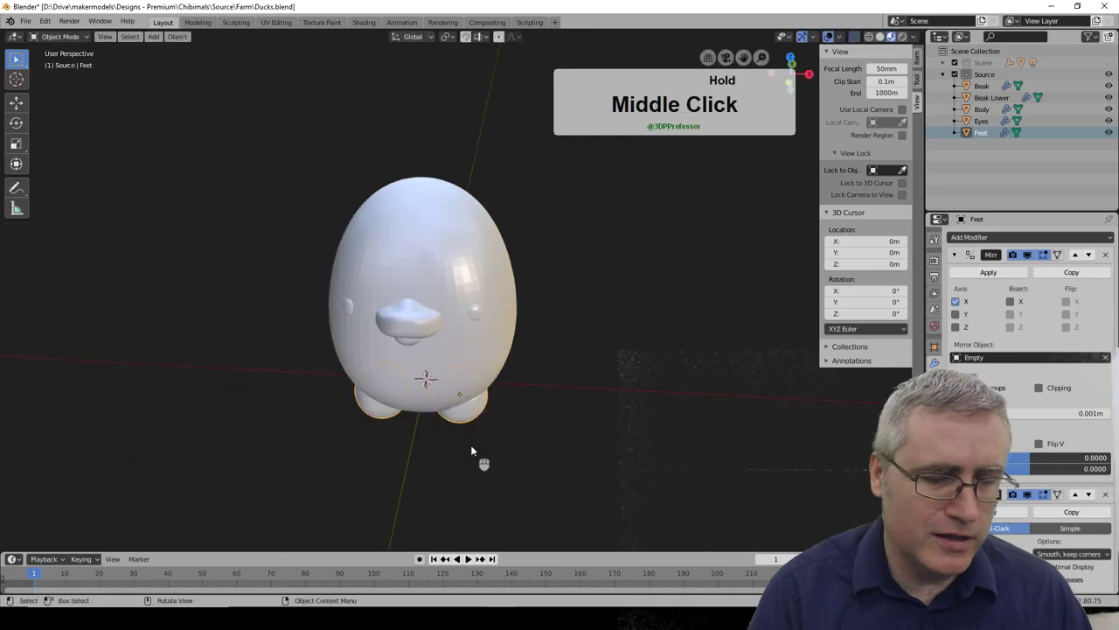
{"action": "key", "text": "Tab"}
{"action": "left_click", "coordinate": [481, 435], "text": "shift"}
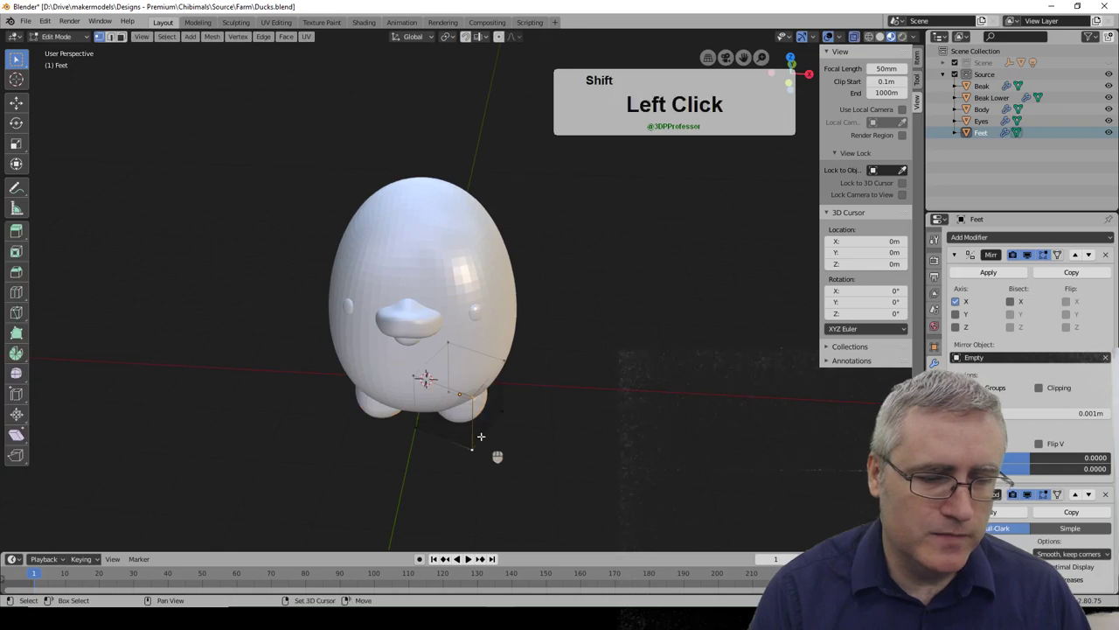
{"action": "left_click", "coordinate": [456, 339], "text": "shift"}
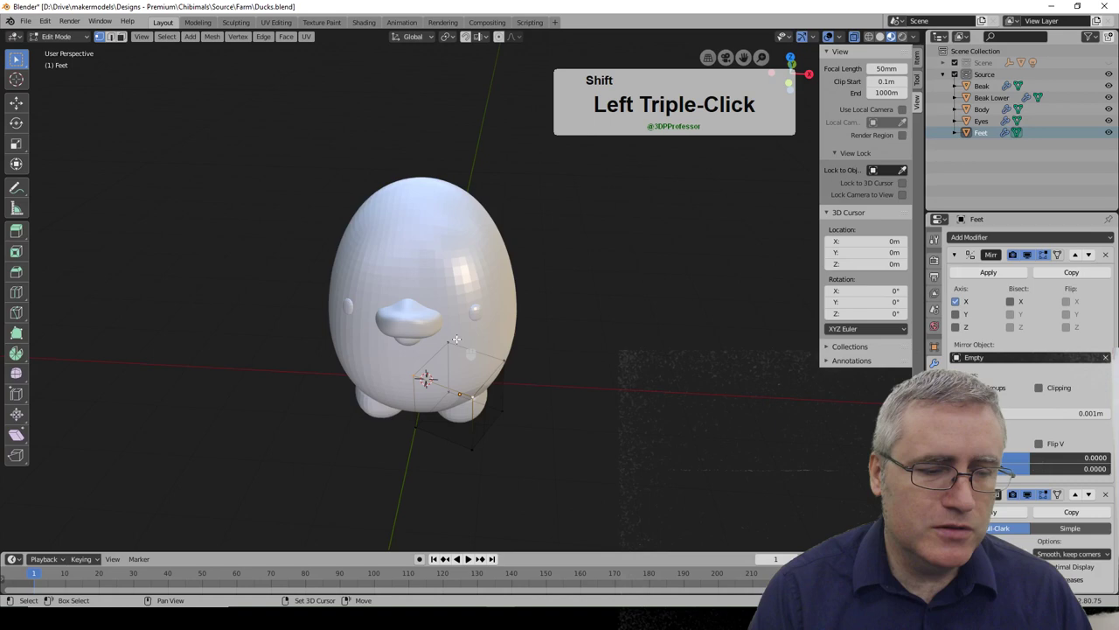
{"action": "key", "text": "g"}
{"action": "key", "text": "z"}
{"action": "left_click", "coordinate": [486, 408]}
{"action": "scroll", "coordinate": [486, 409], "scroll_direction": "up", "scroll_amount": 3}
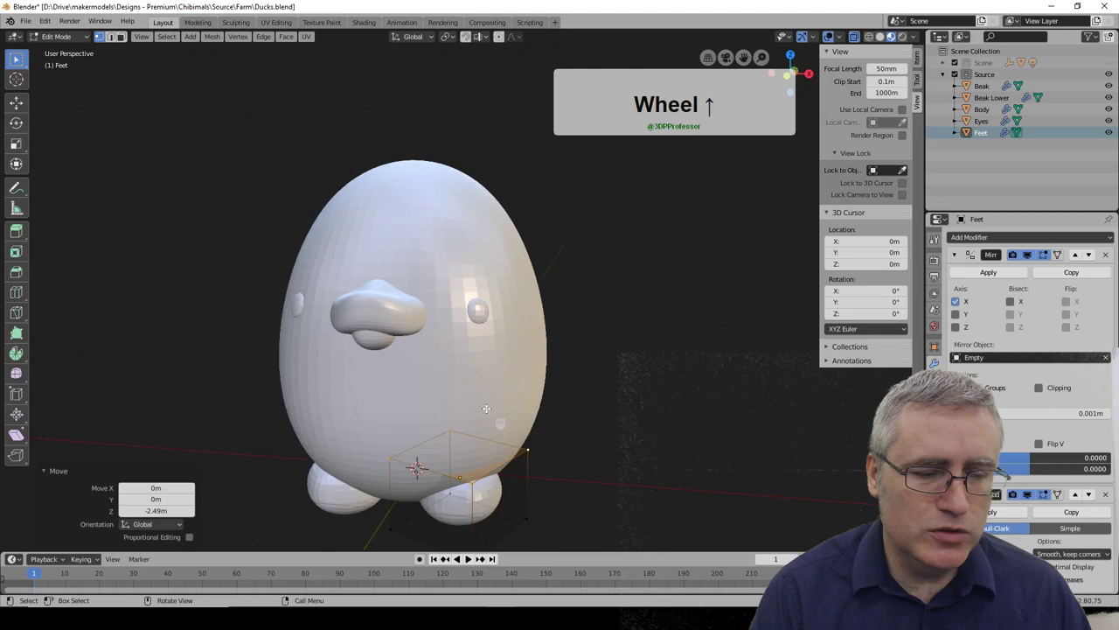
Select the two side corner edges of the Feet cube and move them 1.14 m along X and -2.42 m along Y
{"action": "middle_click_drag", "start_coordinate": [486, 409], "coordinate": [407, 361]}
{"action": "double_click", "coordinate": [408, 361], "text": "shift"}
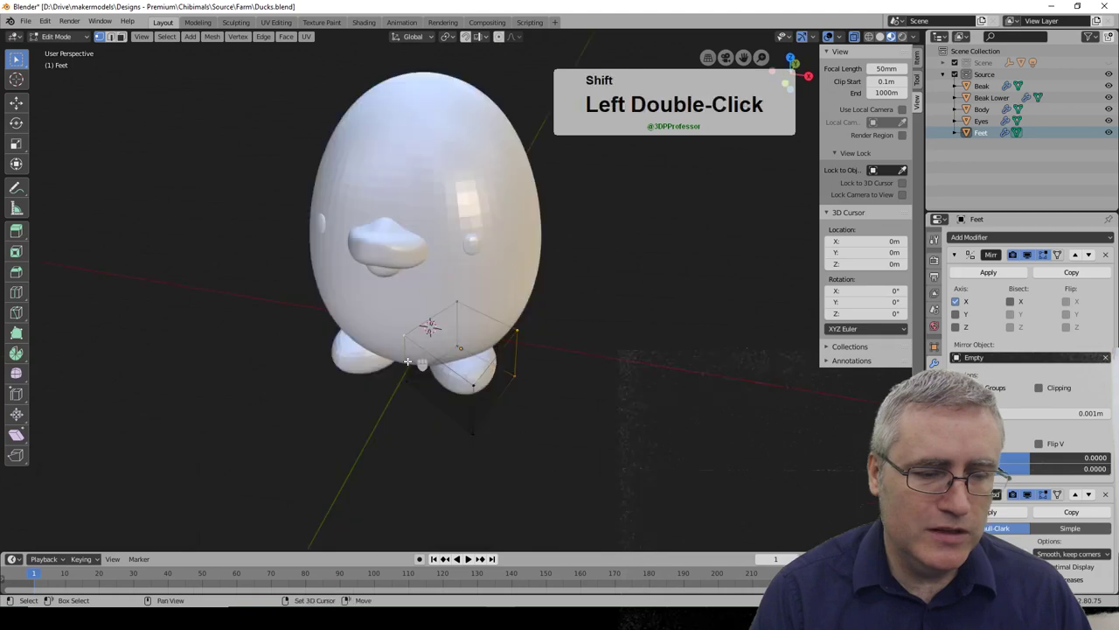
{"action": "key", "text": "g"}
{"action": "key", "text": "z"}
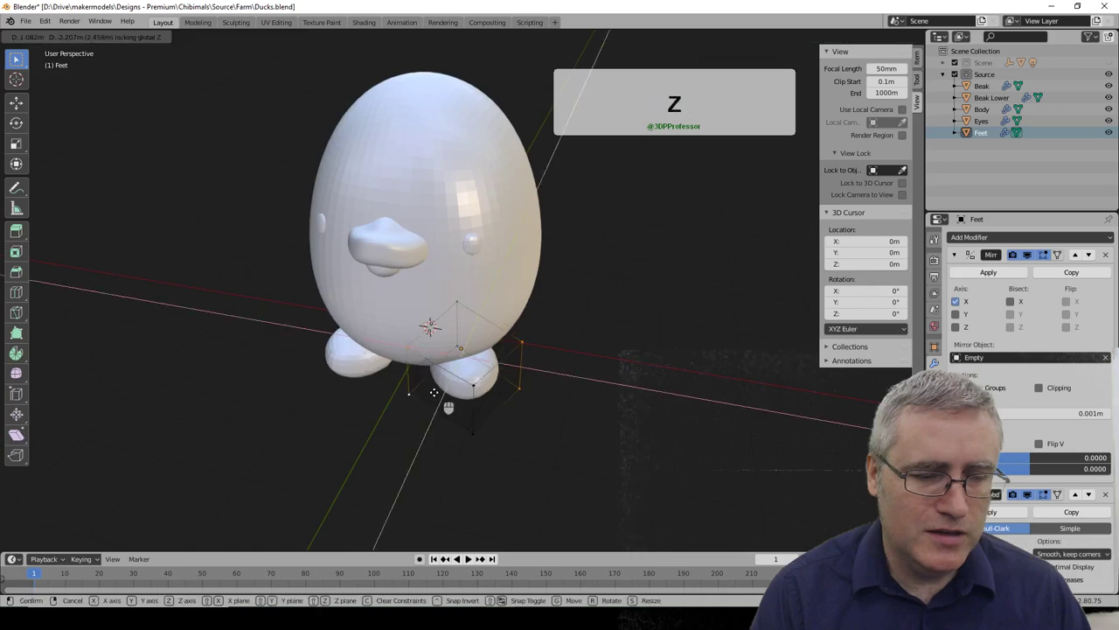
{"action": "middle_click", "coordinate": [434, 392]}
{"action": "middle_click_drag", "start_coordinate": [434, 392], "coordinate": [471, 385]}
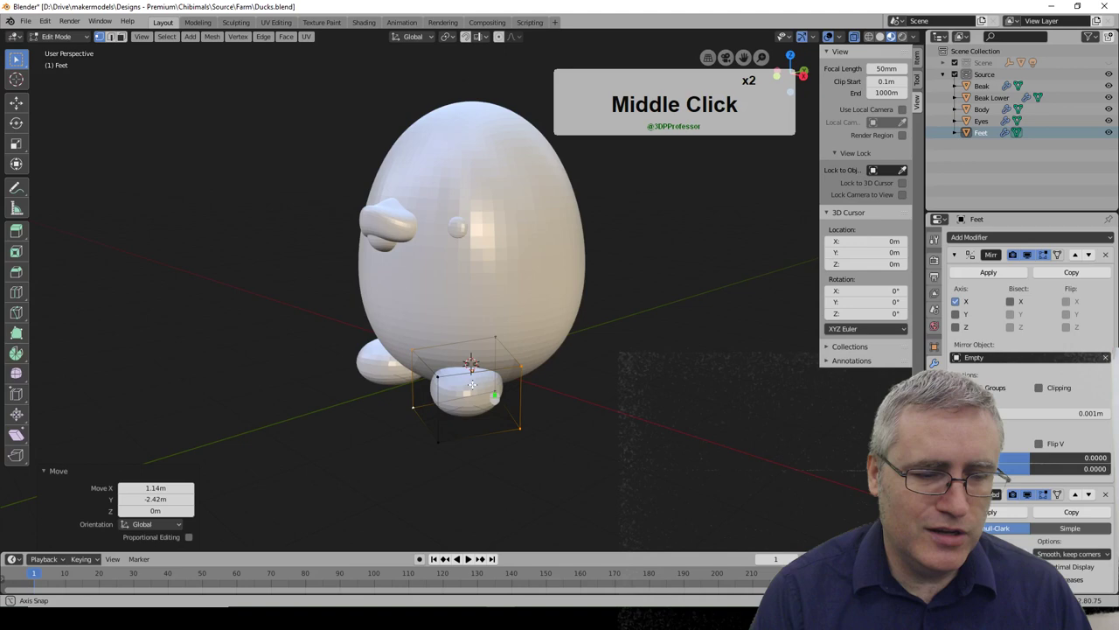
Leave Edit Mode and move the Feet -0.781 m along X, 2.2 m along Y and 0.526 m along Z
{"action": "key", "text": "Tab"}
{"action": "middle_click_drag", "start_coordinate": [471, 384], "coordinate": [518, 388]}
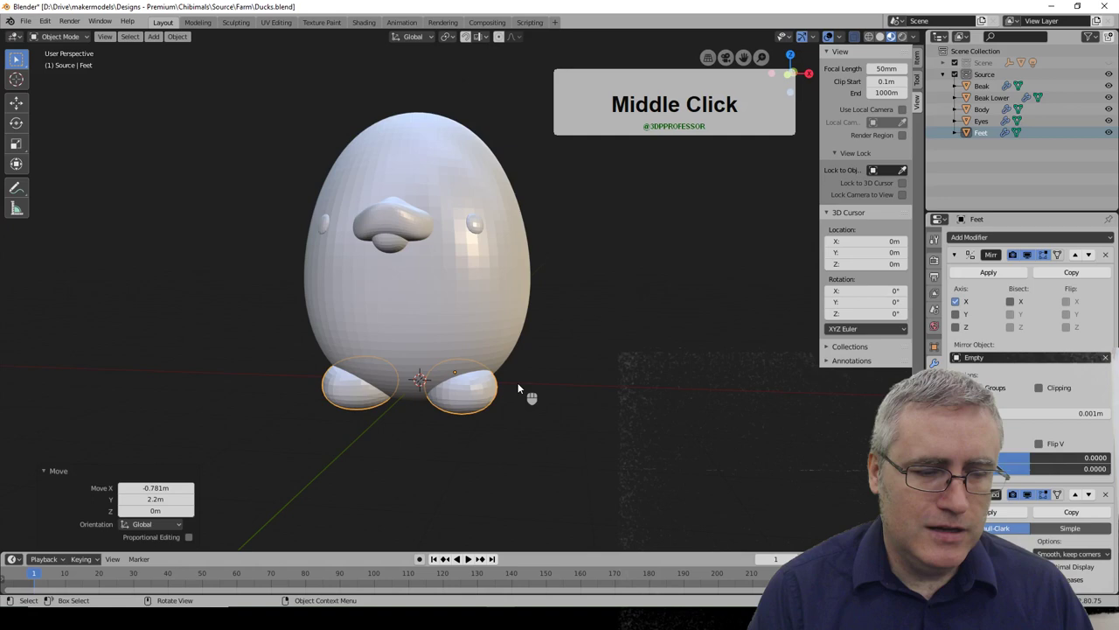
{"action": "middle_click_drag", "start_coordinate": [517, 385], "coordinate": [501, 444]}
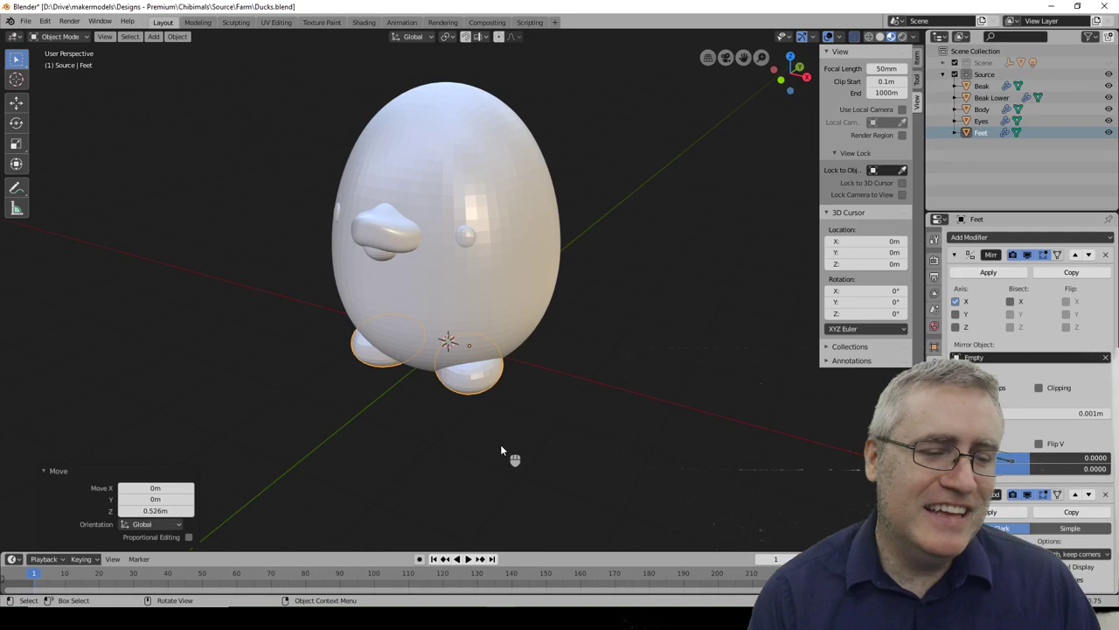
Add edge loops to the Feet mesh in Edit Mode and move its toe corner vertices forward in the horizontal plane
{"action": "key", "text": "Tab"}
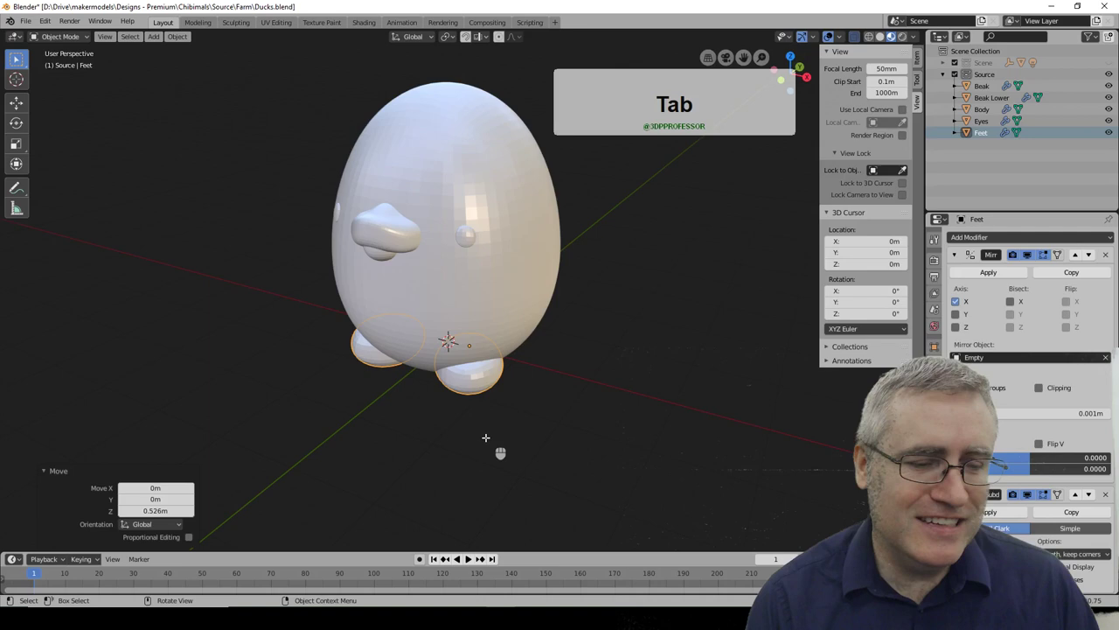
{"action": "key", "text": "Tab"}
{"action": "key", "text": "g"}
{"action": "key", "text": "z"}
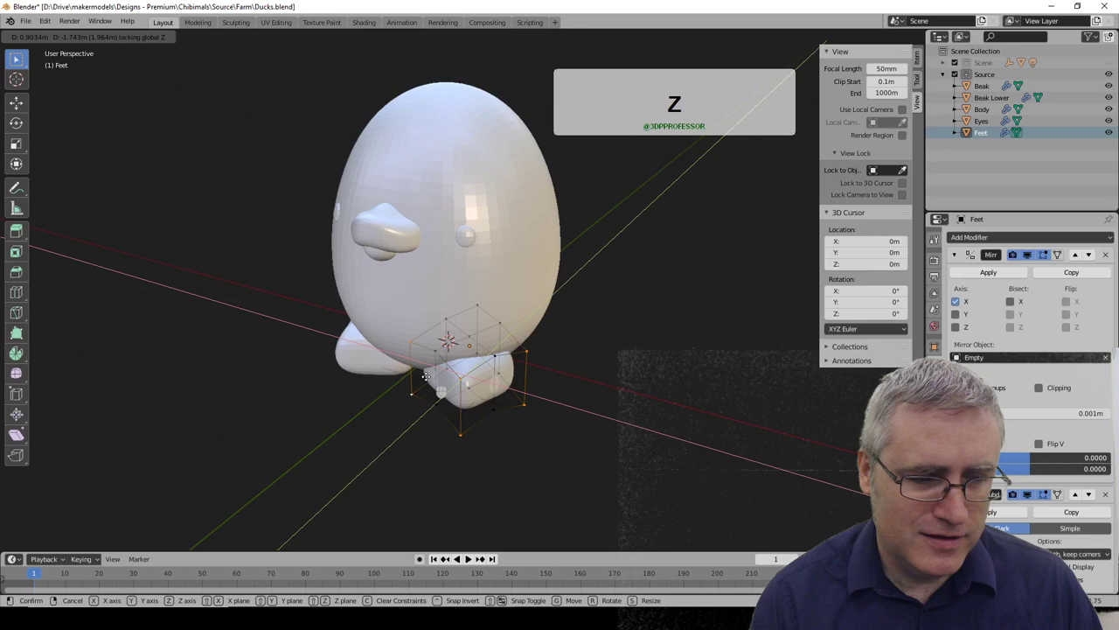
{"action": "left_click", "coordinate": [406, 367]}
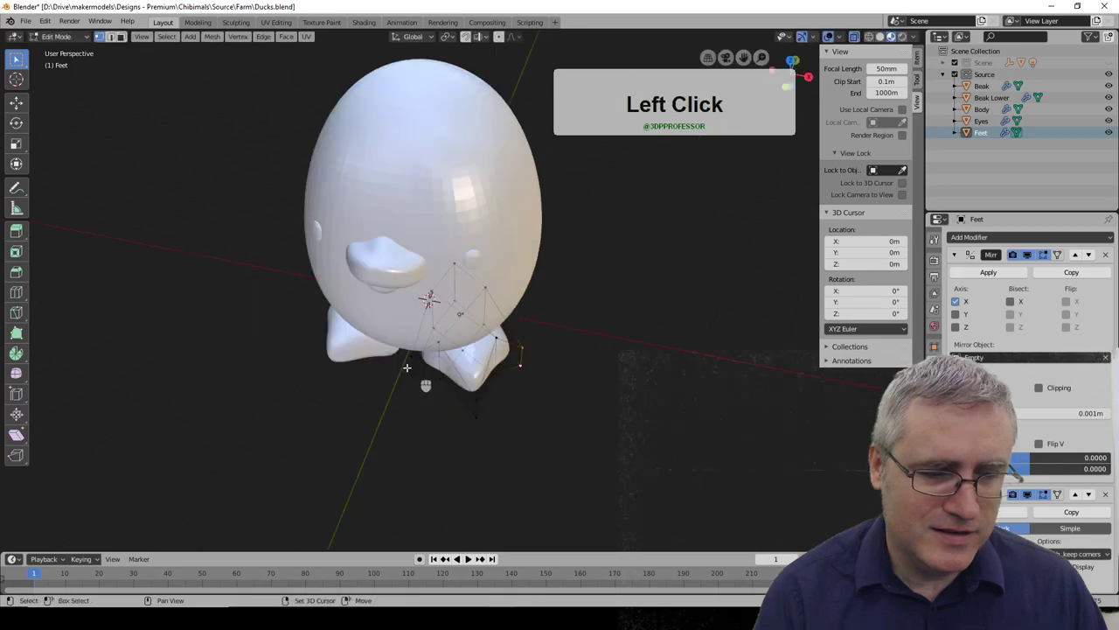
Scale the selected side toe vertices of the Feet by 1.224 in X and Y only, and leave Edit Mode
{"action": "key", "text": "s"}
{"action": "key", "text": "shift+z"}
{"action": "left_click", "coordinate": [504, 392]}
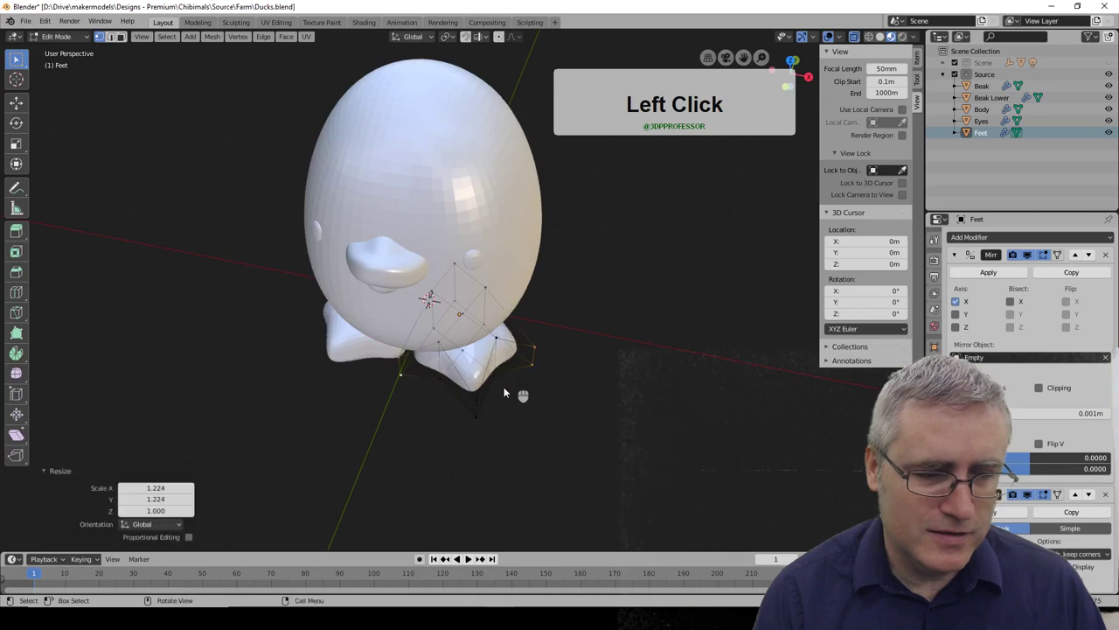
{"action": "key", "text": "Tab"}
{"action": "key", "text": "r"}
{"action": "key", "text": "z"}
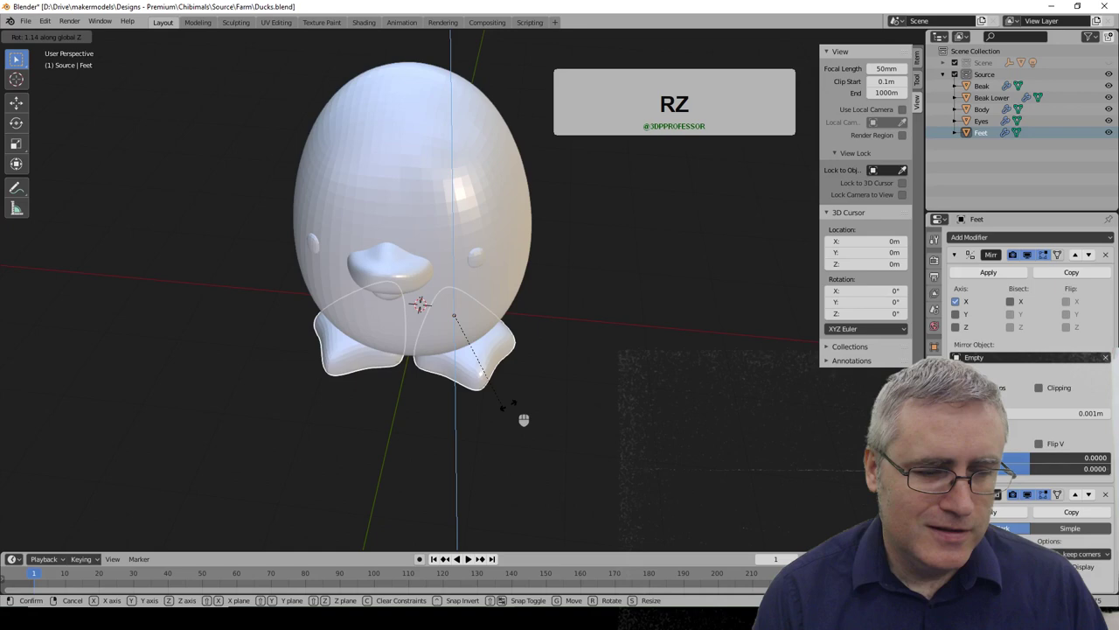
{"action": "right_click", "coordinate": [506, 405]}
{"action": "middle_click_drag", "start_coordinate": [505, 405], "coordinate": [482, 366]}
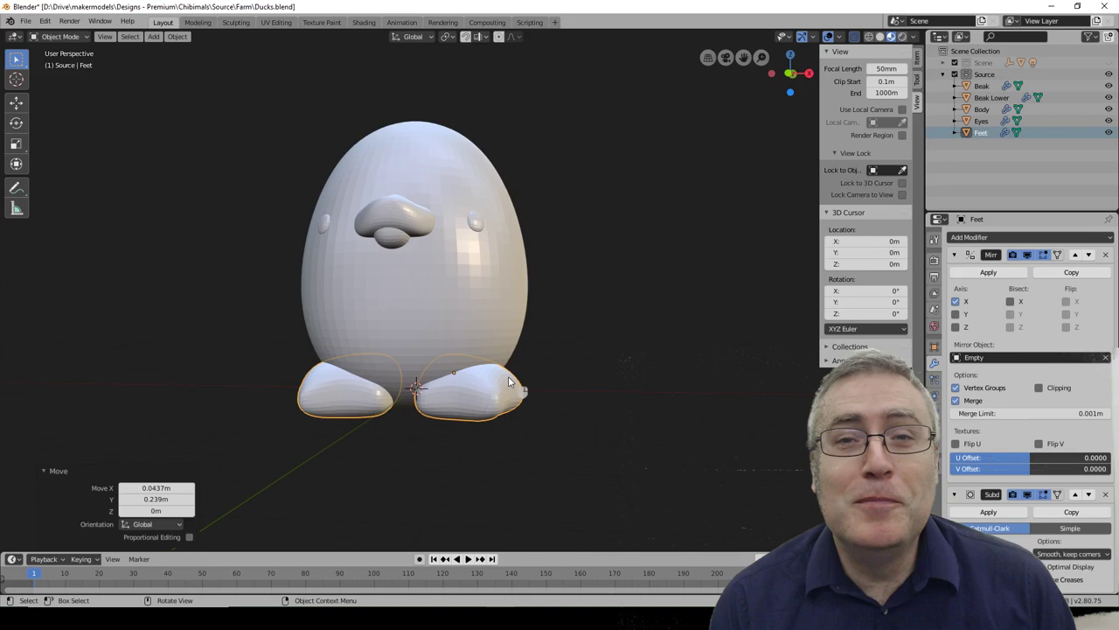
Append the Penguin Wing object from a blend file outside the Farm folder
{"action": "left_click", "coordinate": [25, 21]}
{"action": "mouse_move", "coordinate": [60, 184]}
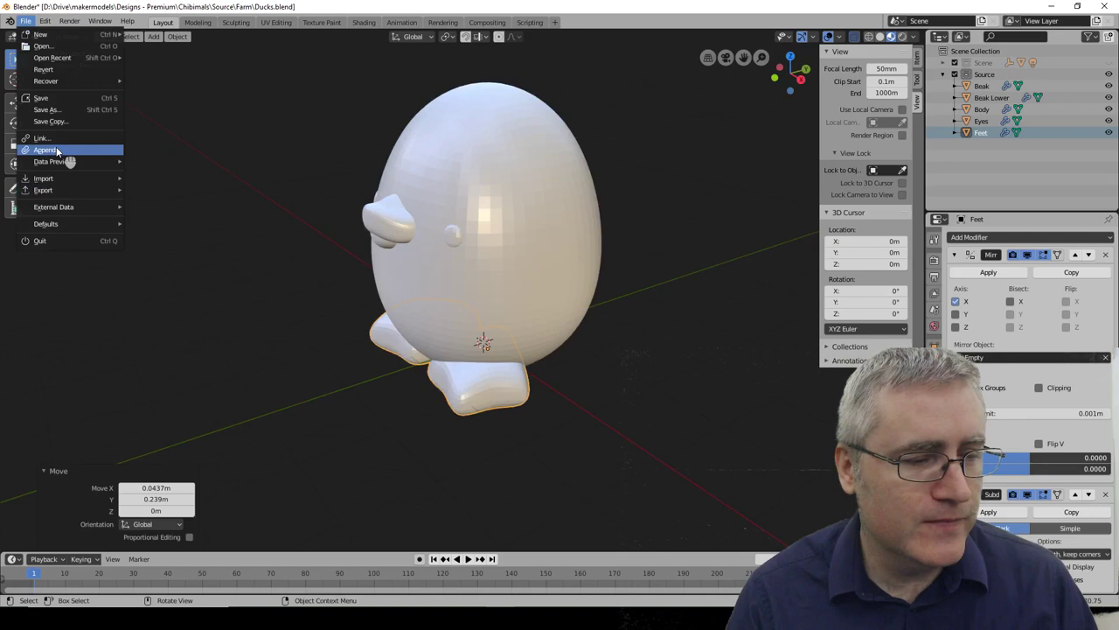
{"action": "left_click", "coordinate": [46, 150]}
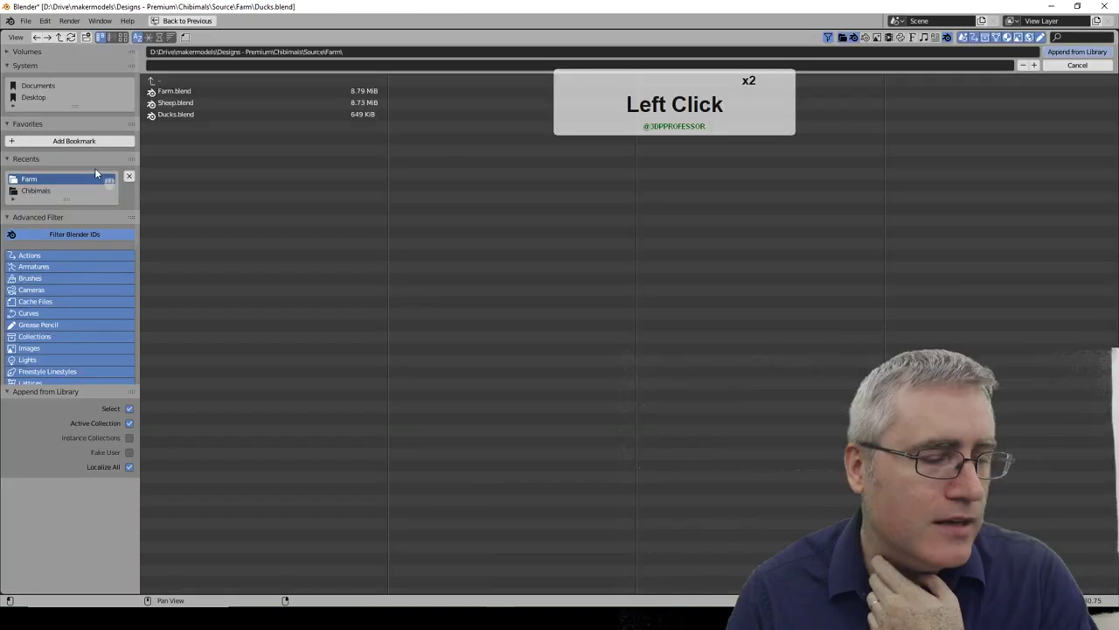
{"action": "left_click", "coordinate": [158, 78]}
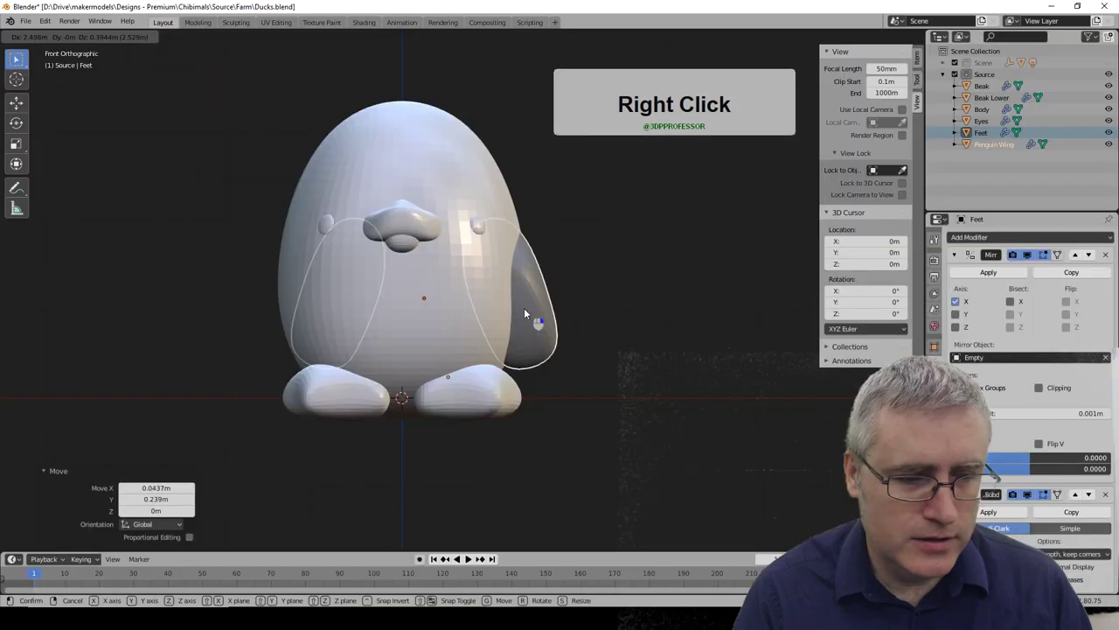
Select the Penguin Wing and set Empty as the mirror object of its Mirror modifier
{"action": "right_click", "coordinate": [523, 308]}
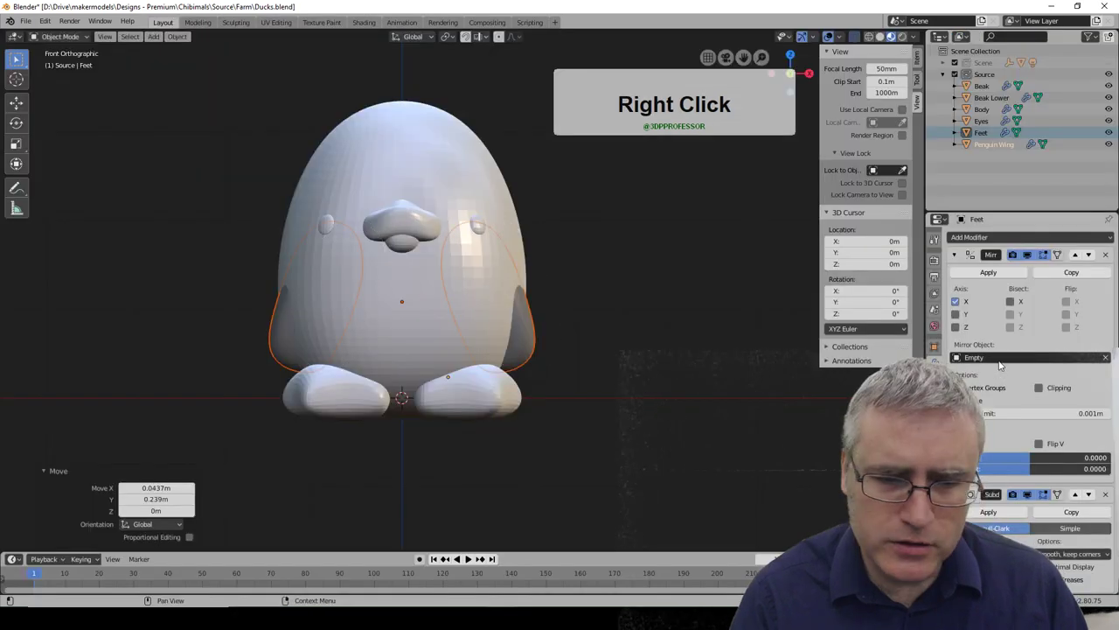
{"action": "double_click", "coordinate": [531, 347]}
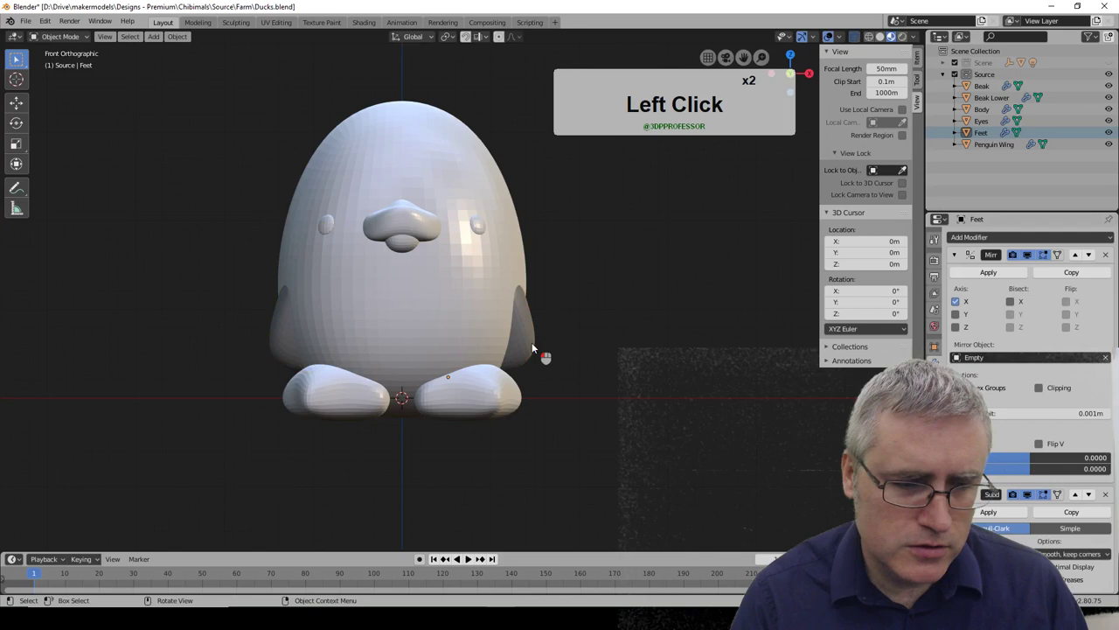
{"action": "left_click", "coordinate": [532, 347]}
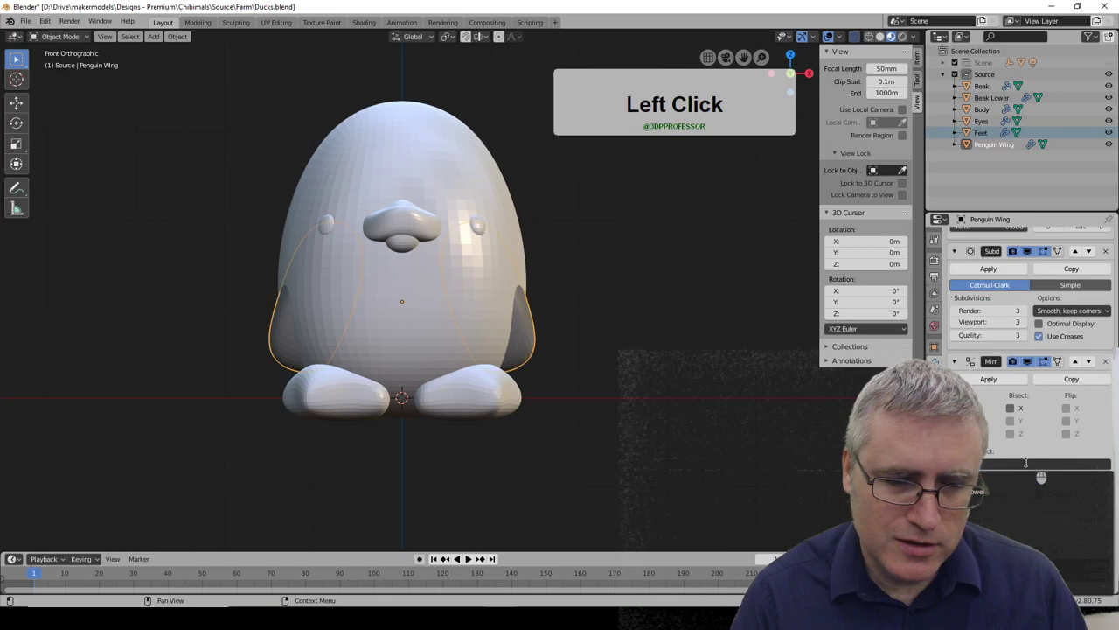
Rotate the Penguin Wing -43.5° in the right orthographic view and move it 2.63 m along Y and -0.394 m along Z
{"action": "key", "text": "KP_3"}
{"action": "key", "text": "r"}
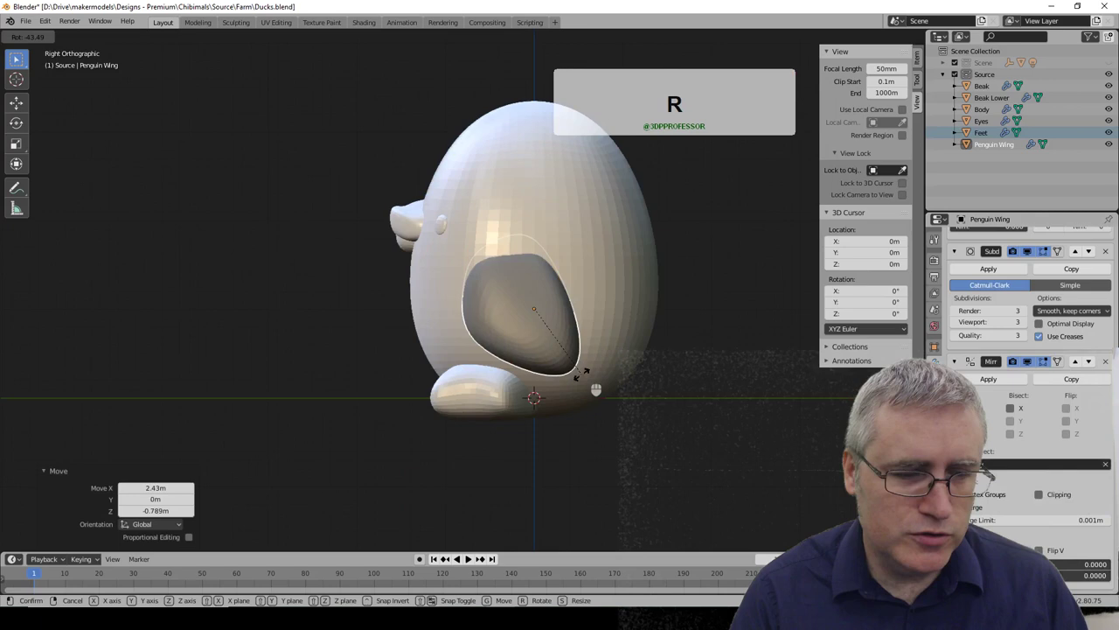
{"action": "left_click", "coordinate": [583, 373]}
{"action": "key", "text": "g"}
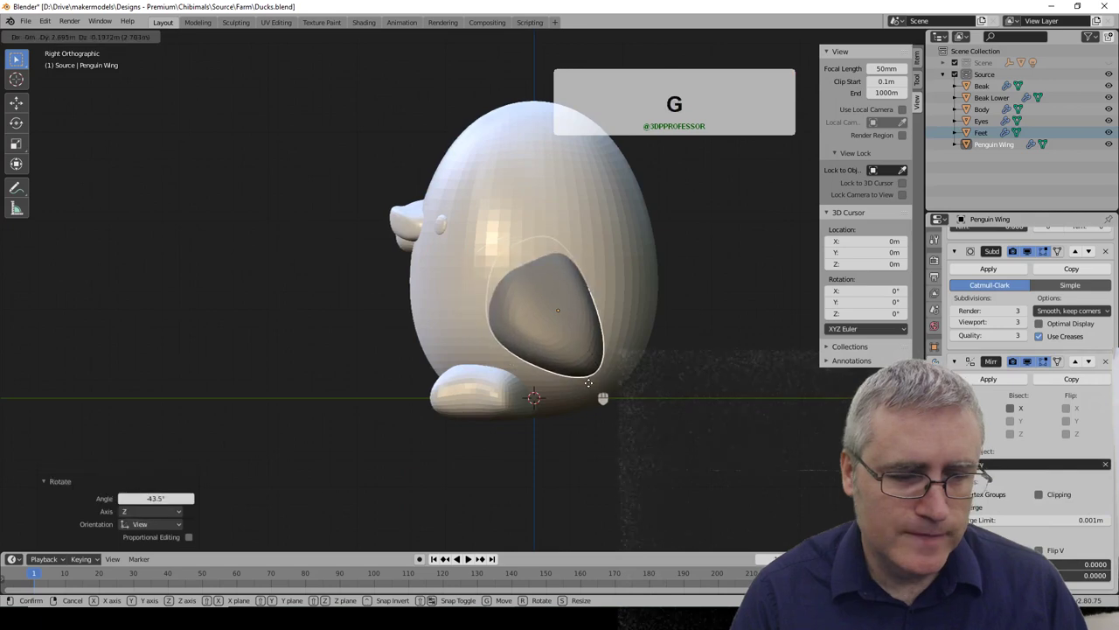
{"action": "left_click", "coordinate": [588, 382]}
Recenter the wing's mesh on its origin in the front orthographic view and rotate the wing 0.869° about the view axis
{"action": "key", "text": "KP_1"}
{"action": "key", "text": "r"}
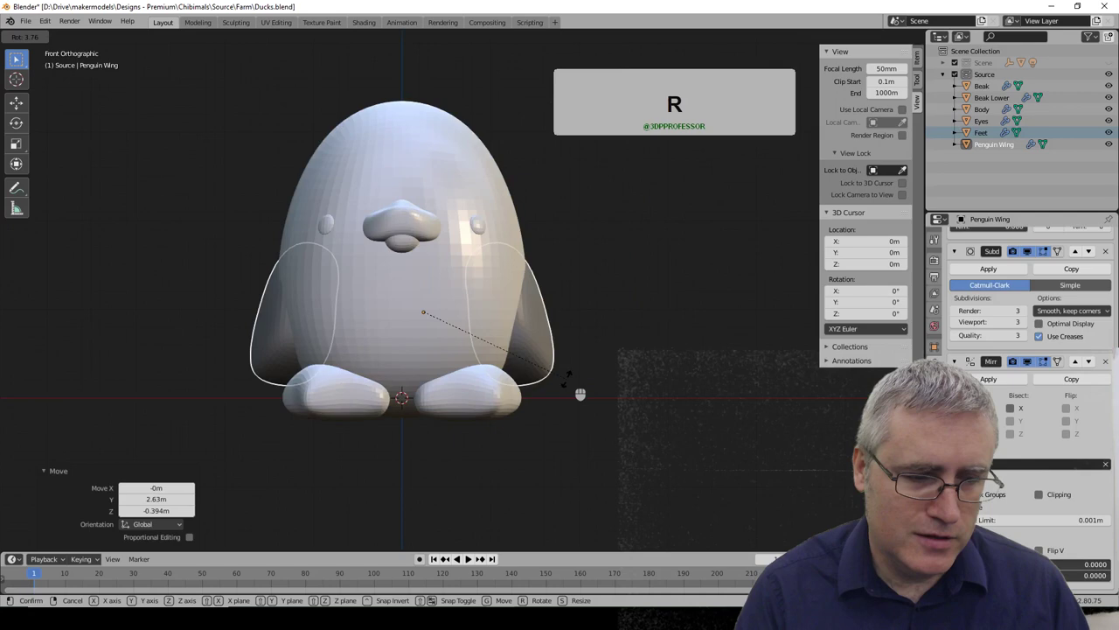
{"action": "key", "text": "Tab"}
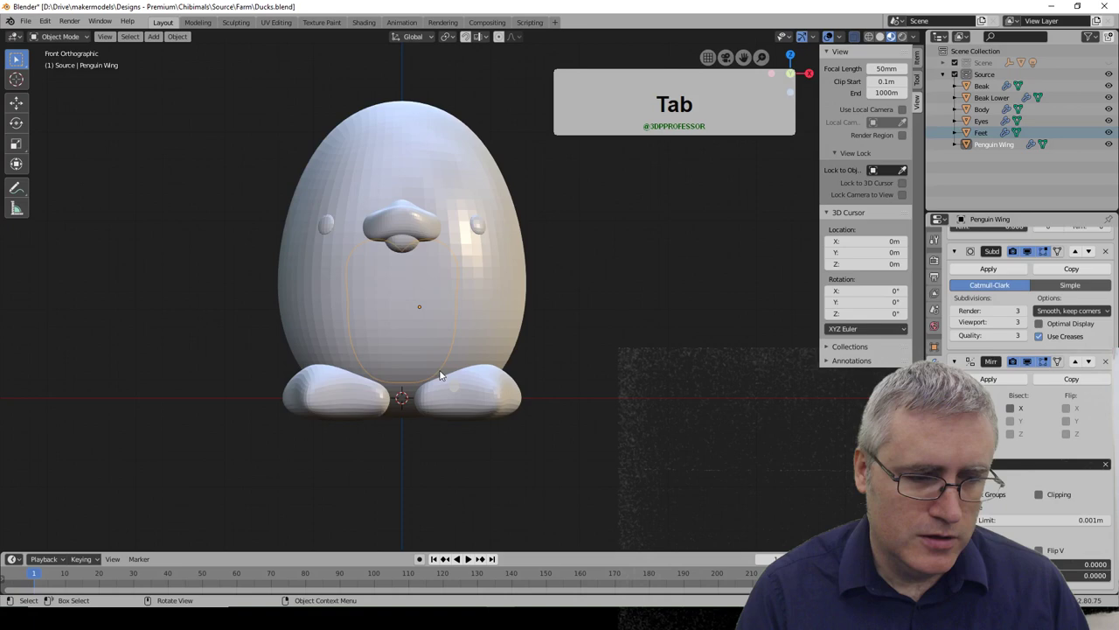
Pull the wing's rear middle vertices outward in the right orthographic view to round its back edge, and leave Edit Mode
{"action": "key", "text": "KP_3"}
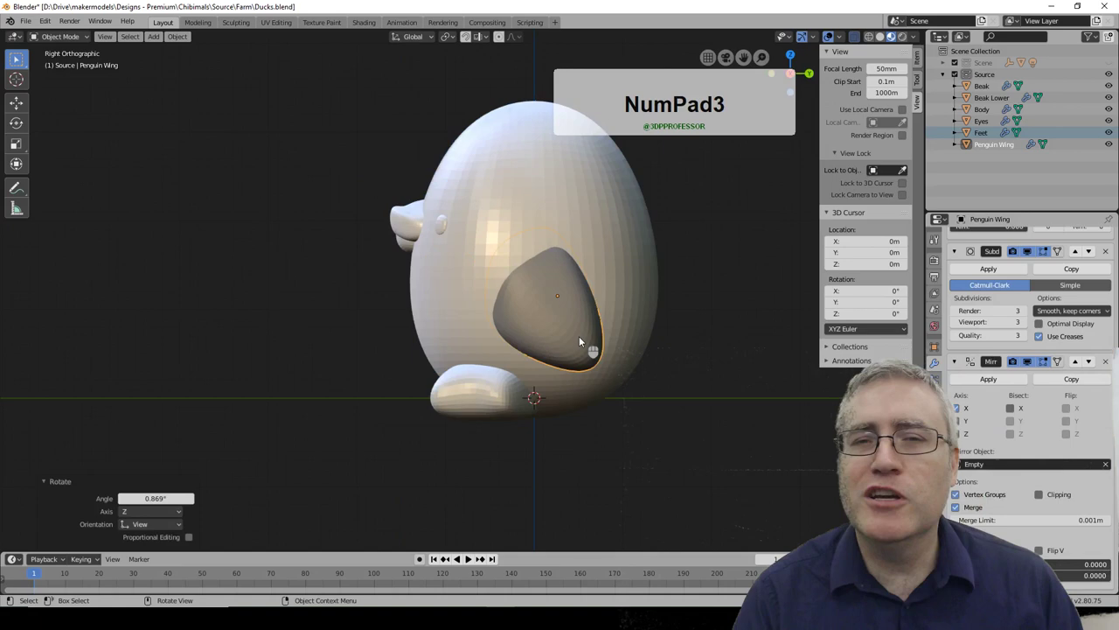
{"action": "key", "text": "Tab"}
{"action": "key", "text": "alt+a"}
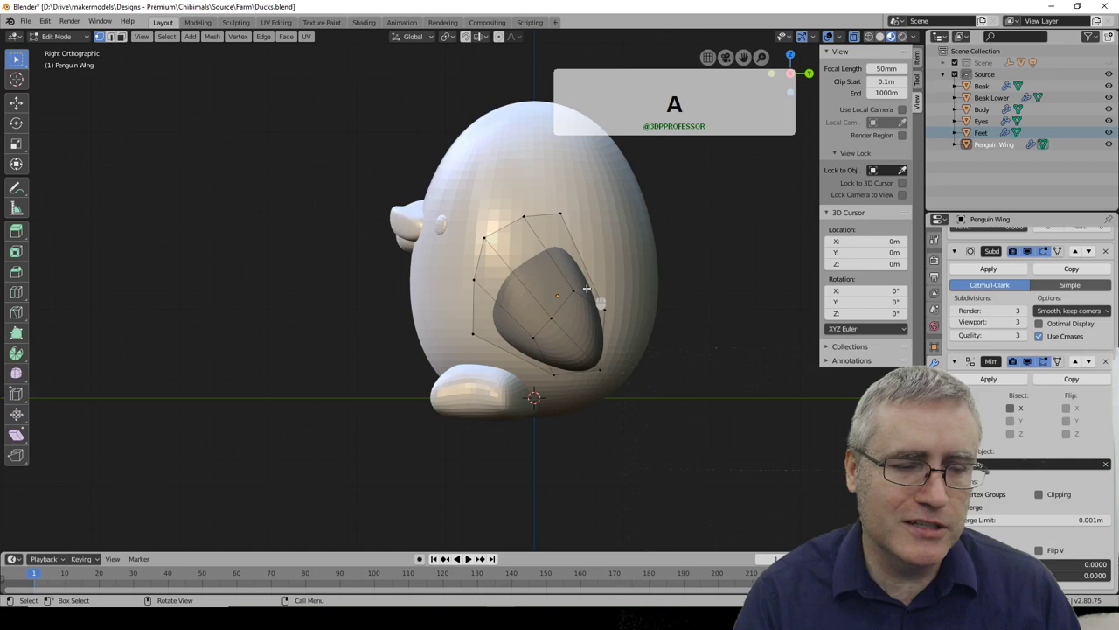
{"action": "left_click_drag", "start_coordinate": [587, 287], "coordinate": [554, 319]}
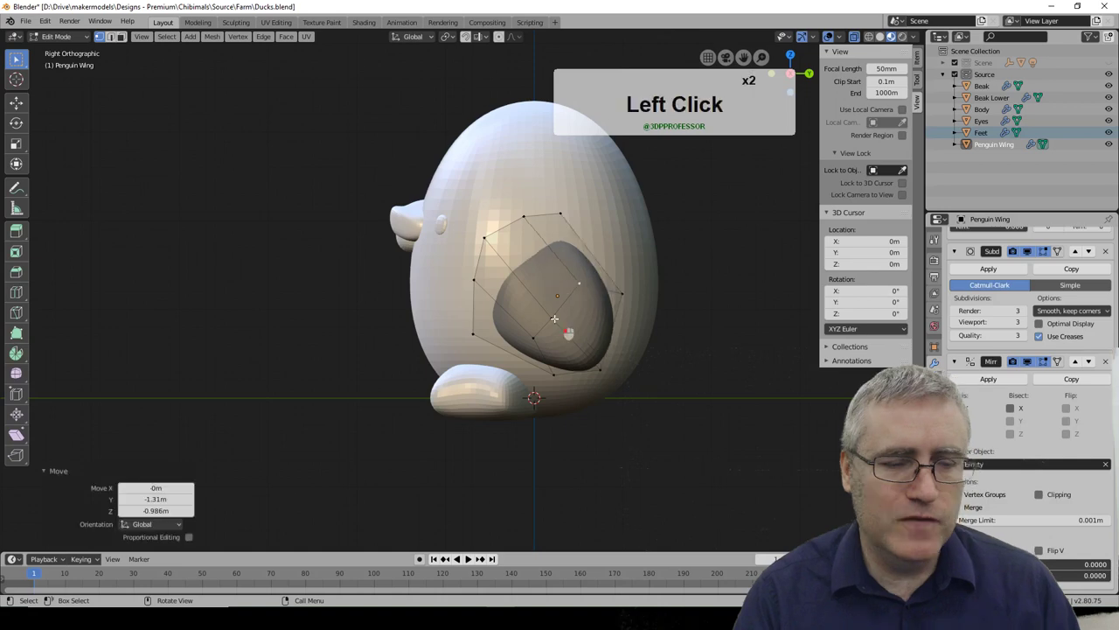
{"action": "left_click", "coordinate": [547, 323]}
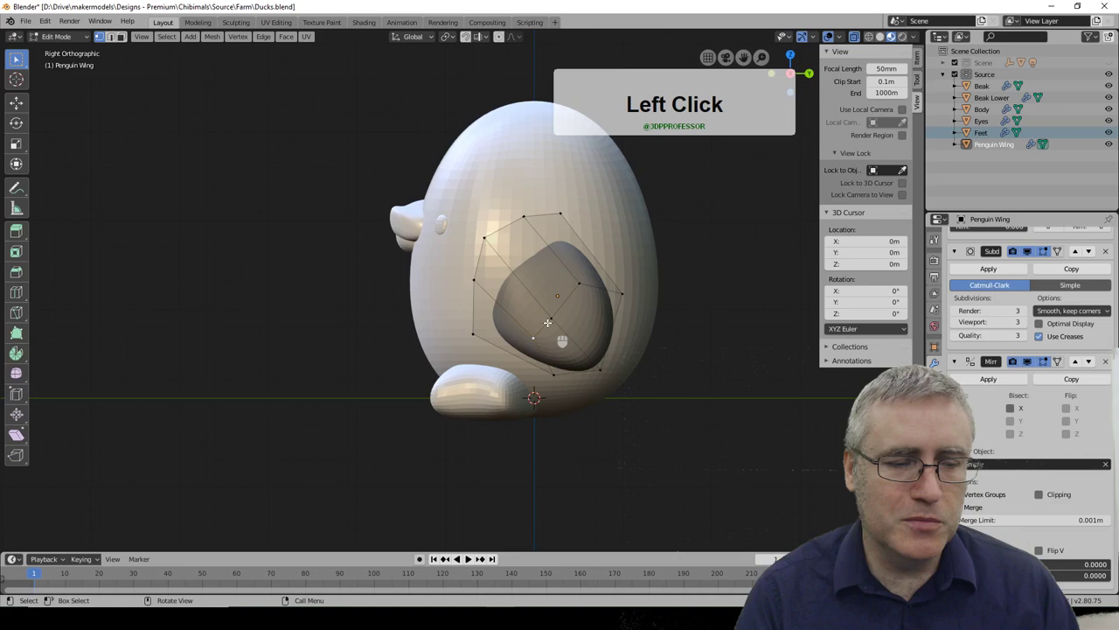
{"action": "key", "text": "Tab"}
Unlink the dark material from the Penguin Wing and inspect the wings from the front
{"action": "key", "text": "KP_1"}
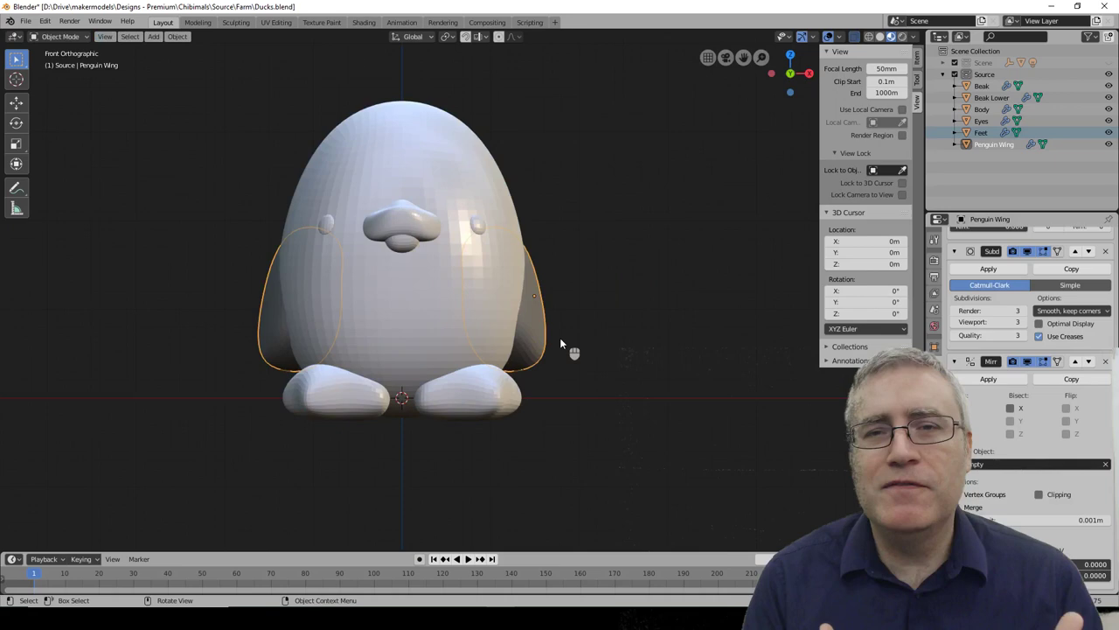
{"action": "right_click", "coordinate": [550, 318]}
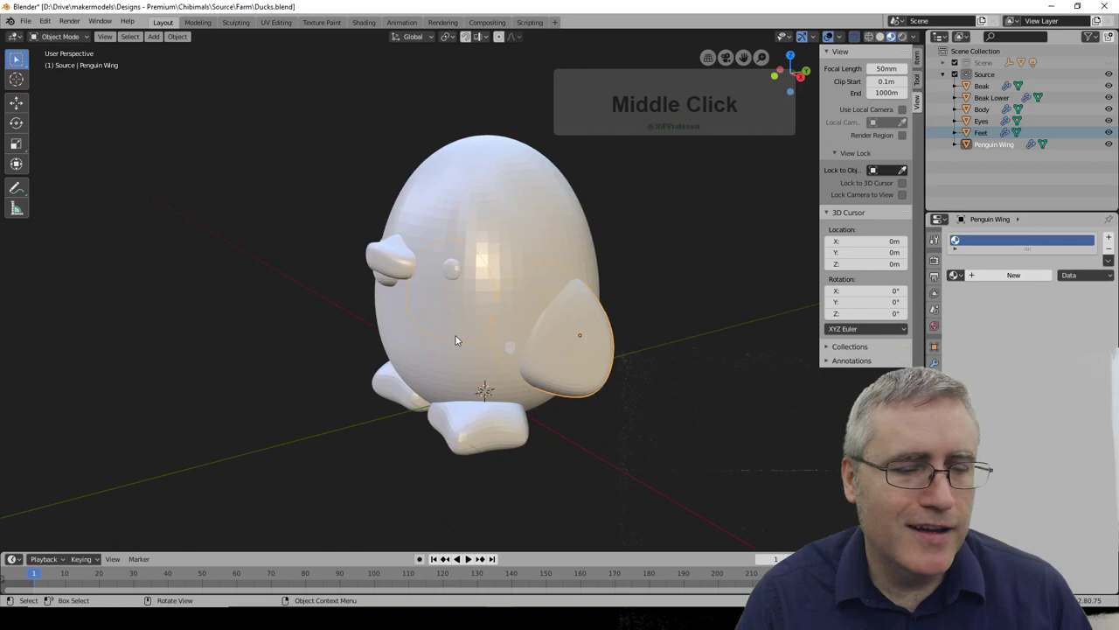
{"action": "middle_click_drag", "start_coordinate": [455, 340], "coordinate": [532, 343]}
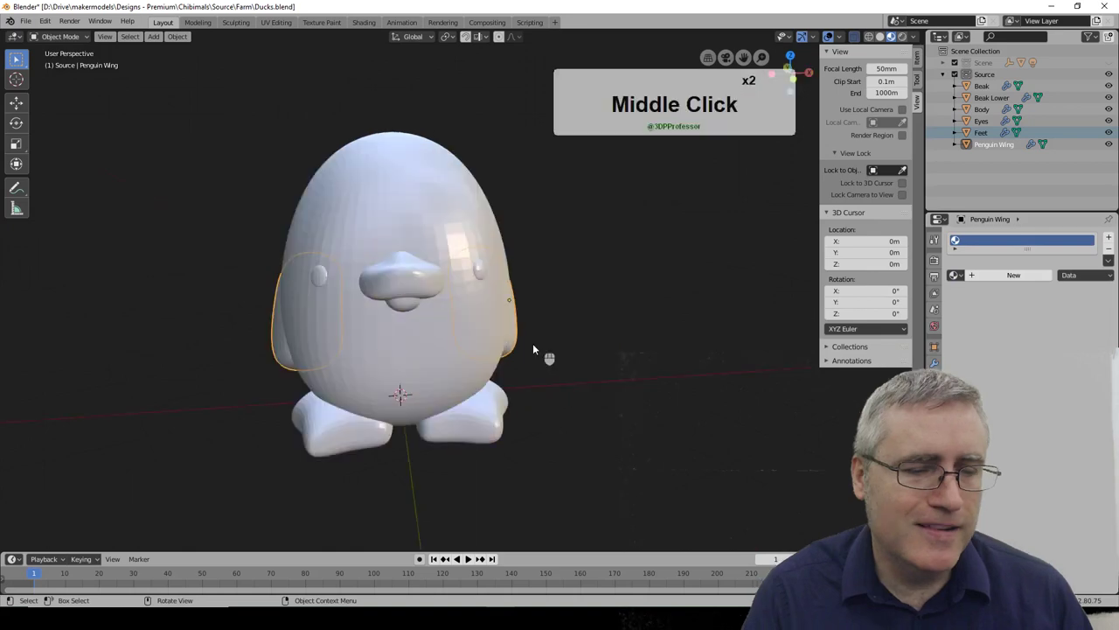
{"action": "key", "text": "KP_1"}
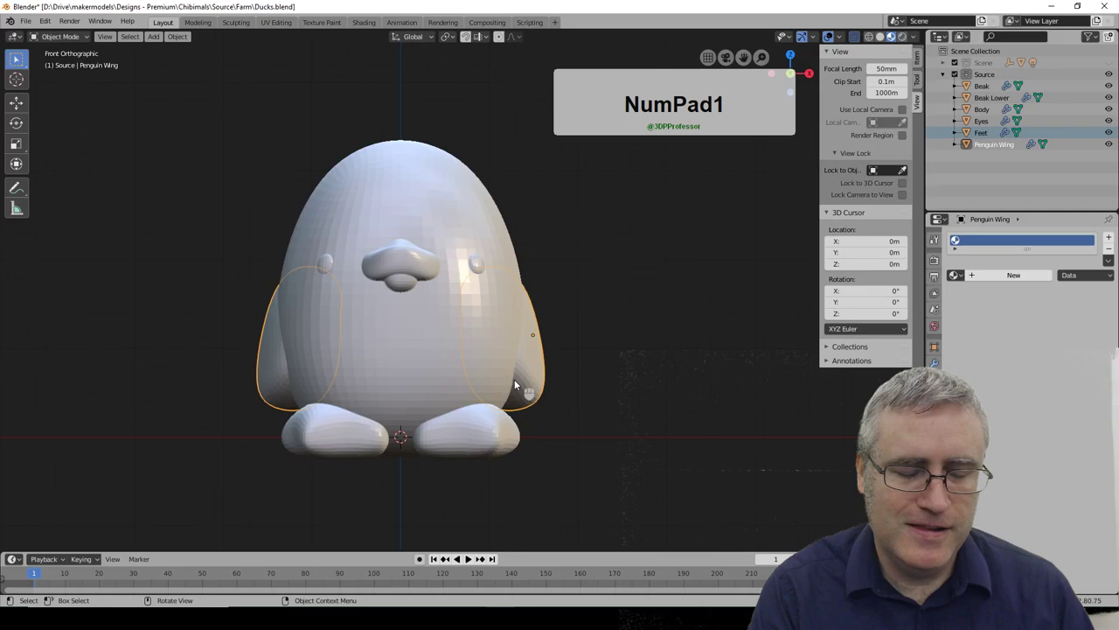
Switch to the browser and search Google Images for "duck tail" to study reference pictures
{"action": "double_click", "coordinate": [128, 65]}
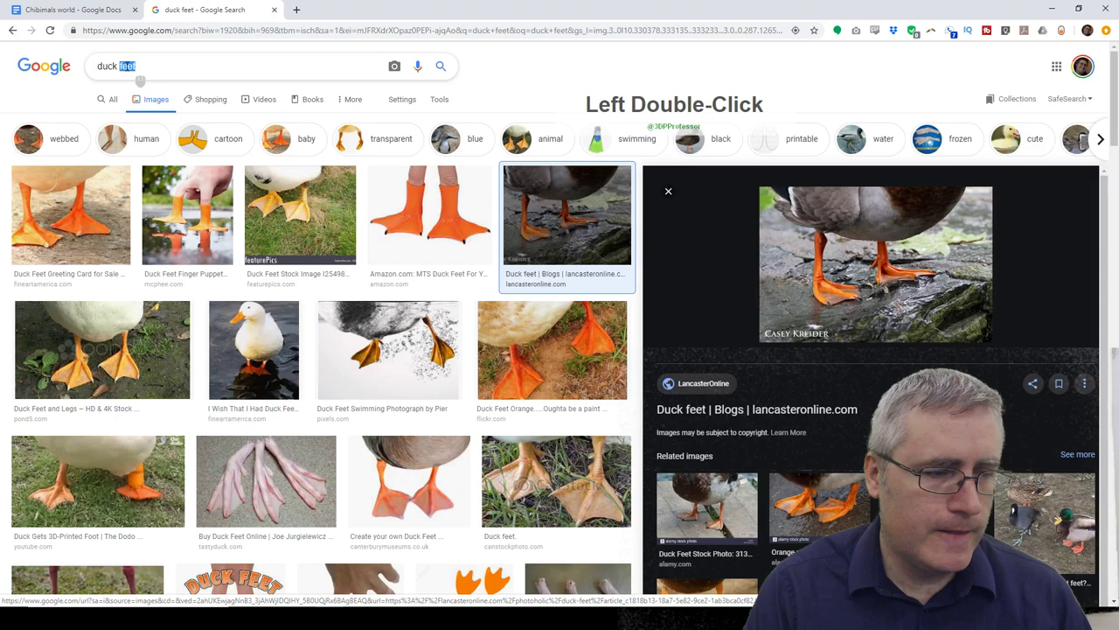
{"action": "type", "text": "tail"}
{"action": "key", "text": "Return"}
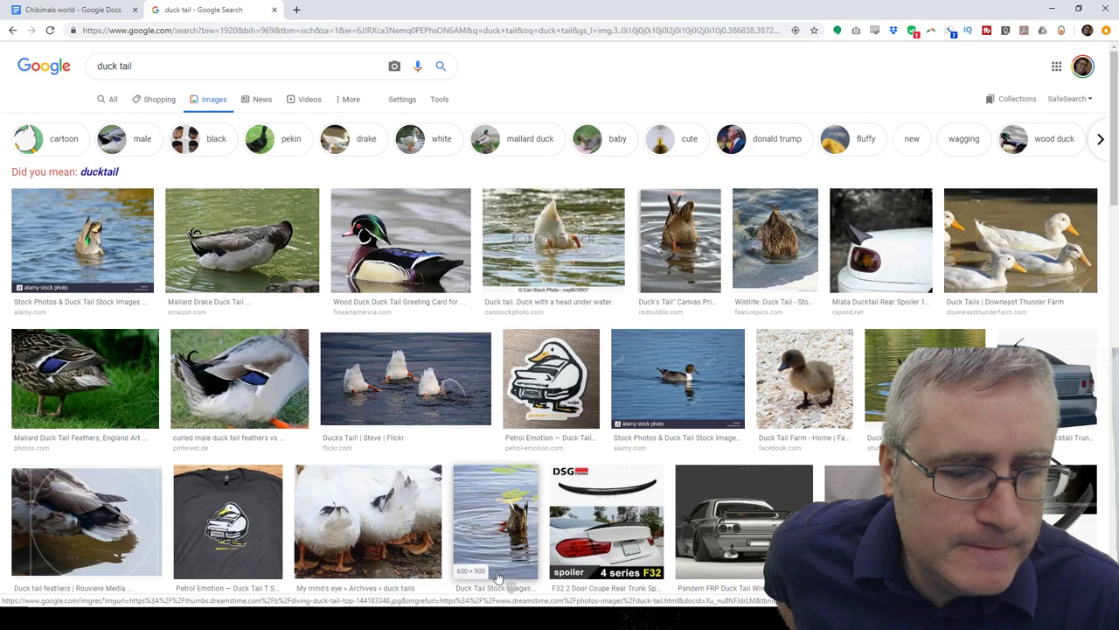
{"action": "scroll", "coordinate": [563, 510], "scroll_direction": "down", "scroll_amount": 2}
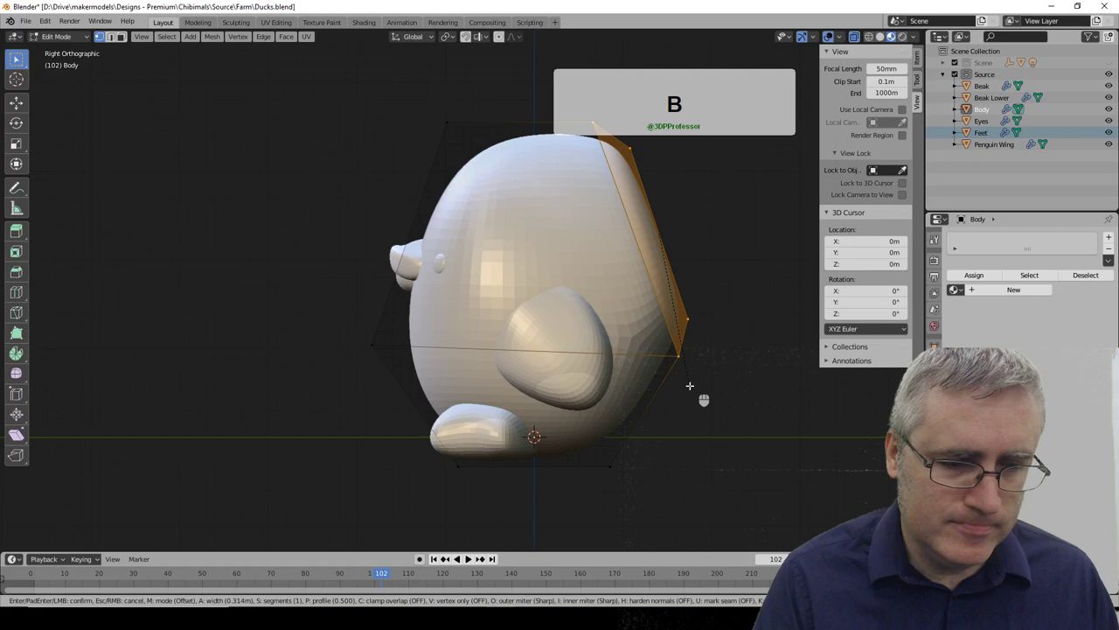
Bevel the Body's rear mid-height edge with a 0.44 m width, and scale the tail's lower edge to 0.607 along X
{"action": "left_click", "coordinate": [690, 386]}
{"action": "middle_click_drag", "start_coordinate": [689, 386], "coordinate": [659, 398]}
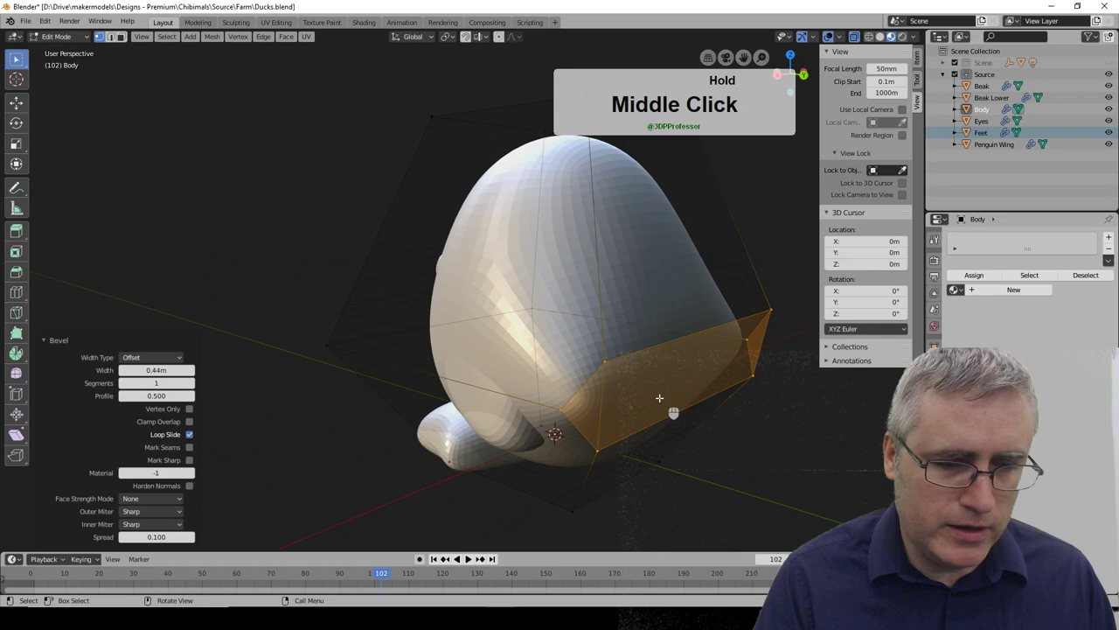
{"action": "middle_click_drag", "start_coordinate": [660, 398], "coordinate": [112, 41]}
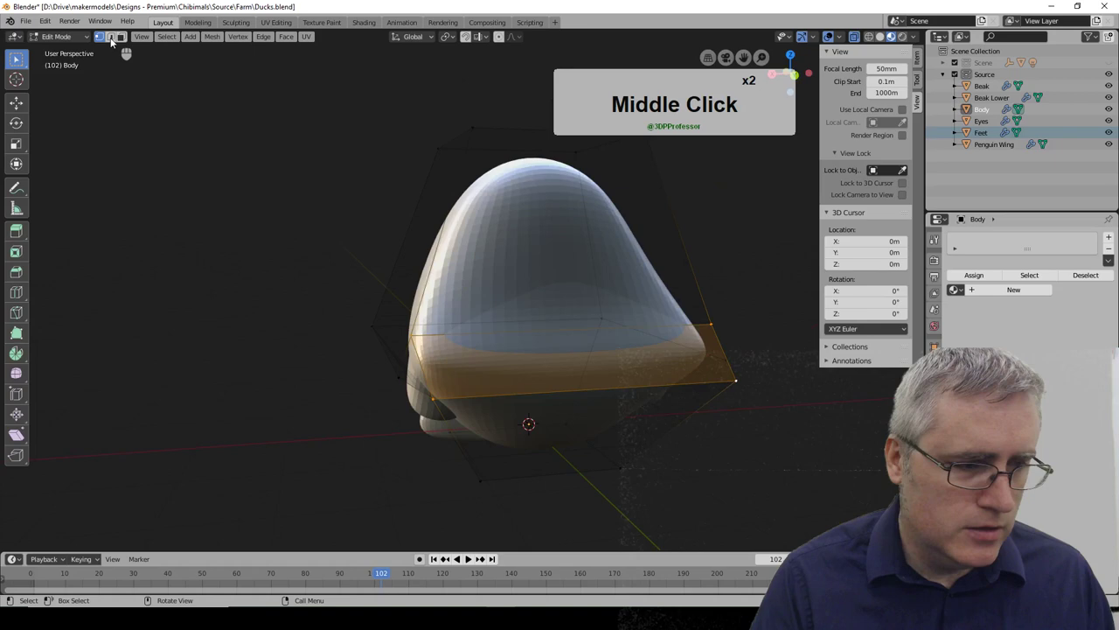
{"action": "left_click", "coordinate": [654, 391]}
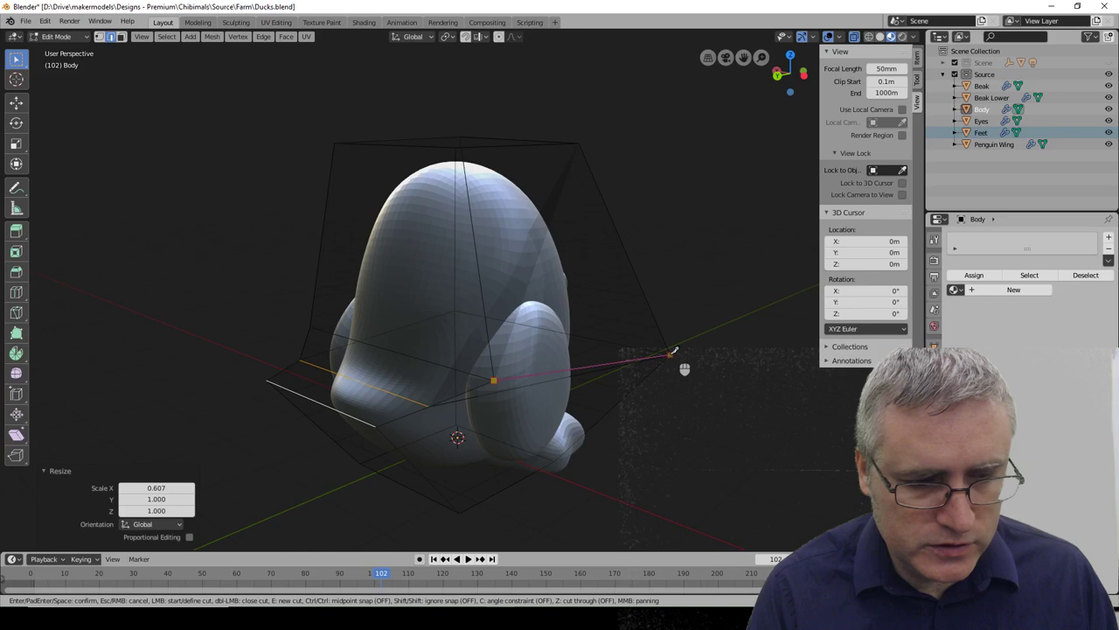
Cut a new edge across the Body's rear side with the Knife, and merge the surplus cage vertices at the first selected one
{"action": "left_click", "coordinate": [566, 282]}
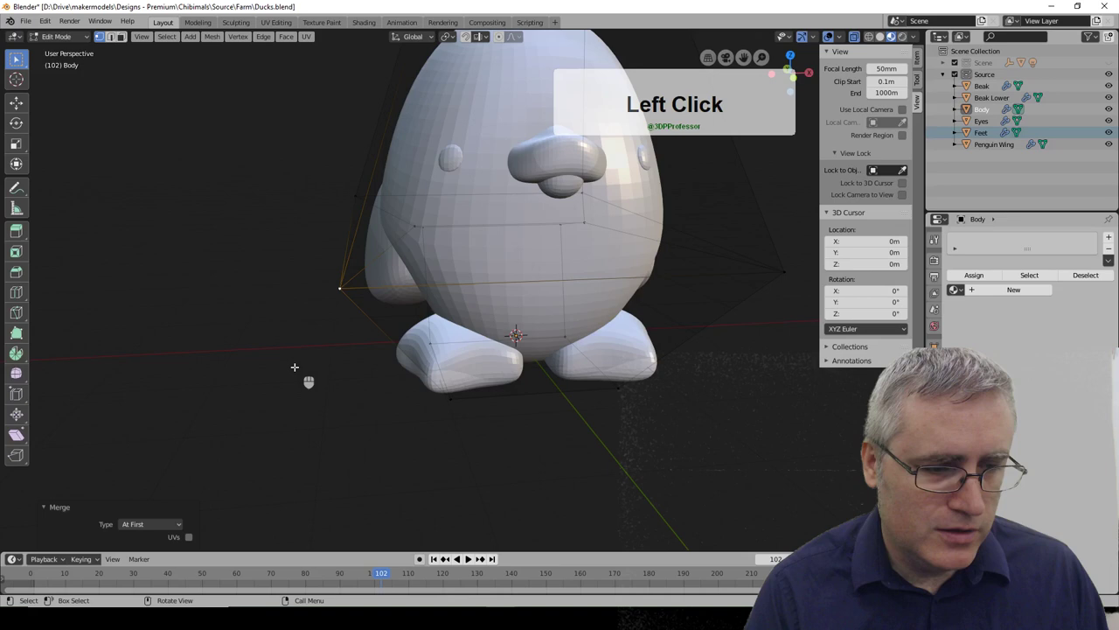
{"action": "middle_click_drag", "start_coordinate": [295, 368], "coordinate": [553, 359]}
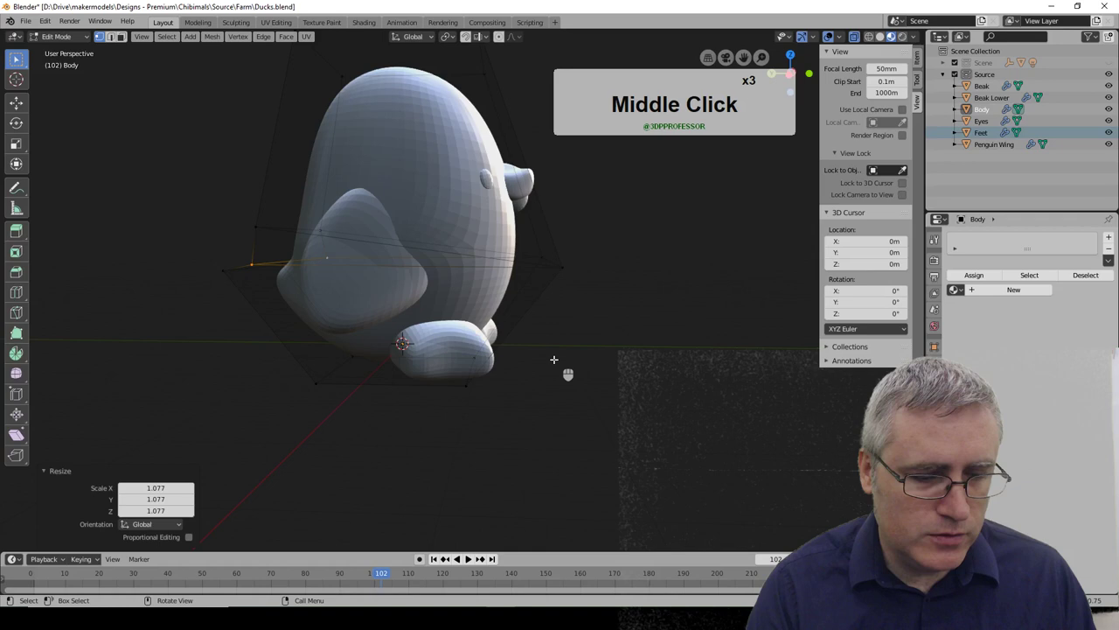
{"action": "key", "text": "space"}
{"action": "middle_click_drag", "start_coordinate": [616, 466], "coordinate": [610, 468]}
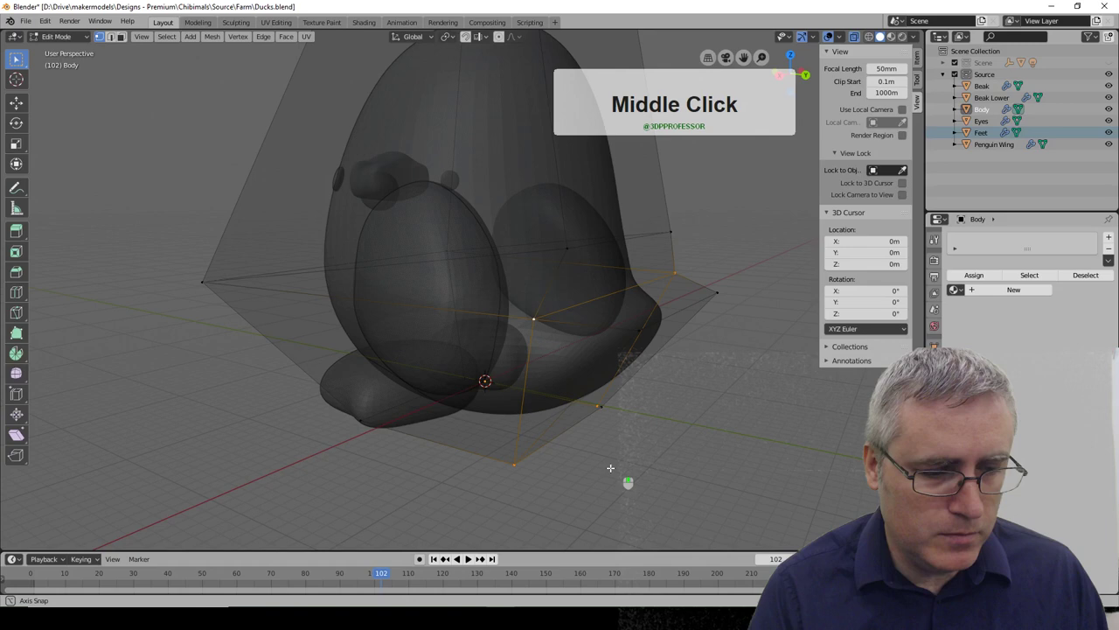
{"action": "key", "text": "shift+z"}
{"action": "middle_click_drag", "start_coordinate": [610, 468], "coordinate": [514, 441]}
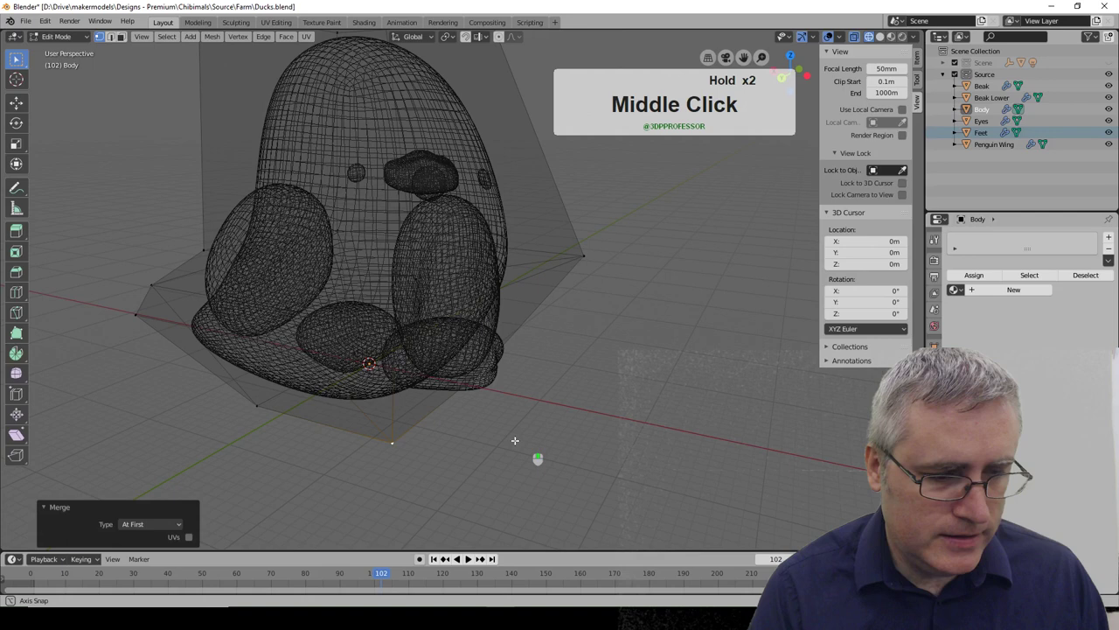
{"action": "middle_click_drag", "start_coordinate": [514, 439], "coordinate": [497, 352], "text": "alt"}
{"action": "key", "text": "shift+z"}
Centre the Body's selected tail geometry by setting its median X to 0 m, and leave Edit Mode in the front view
{"action": "key", "text": "g"}
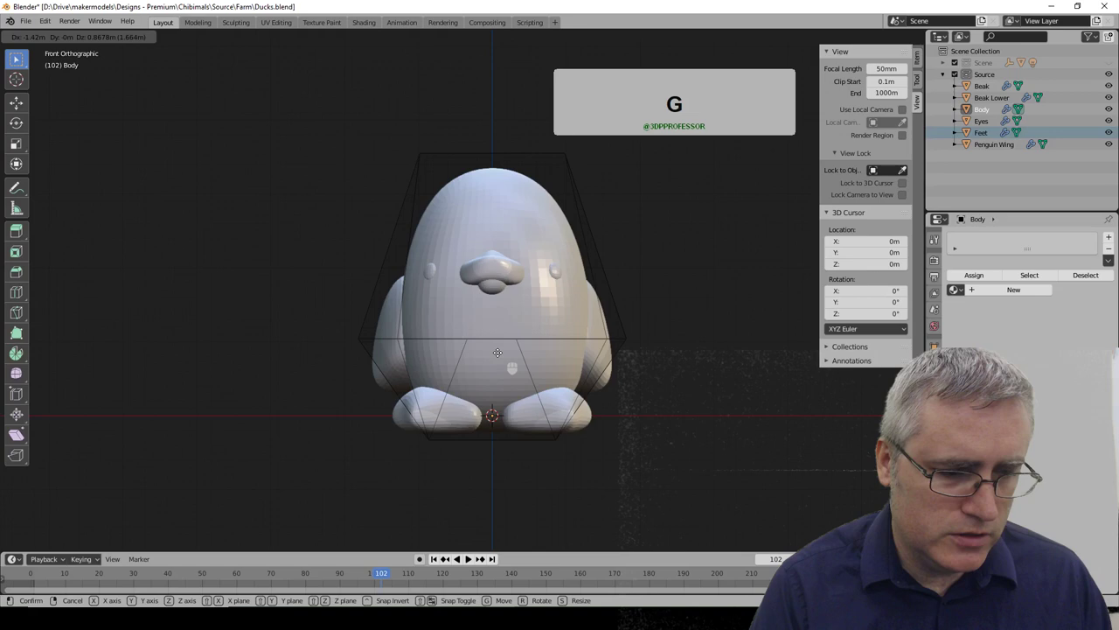
{"action": "left_click", "coordinate": [497, 352]}
{"action": "key", "text": "KP_1"}
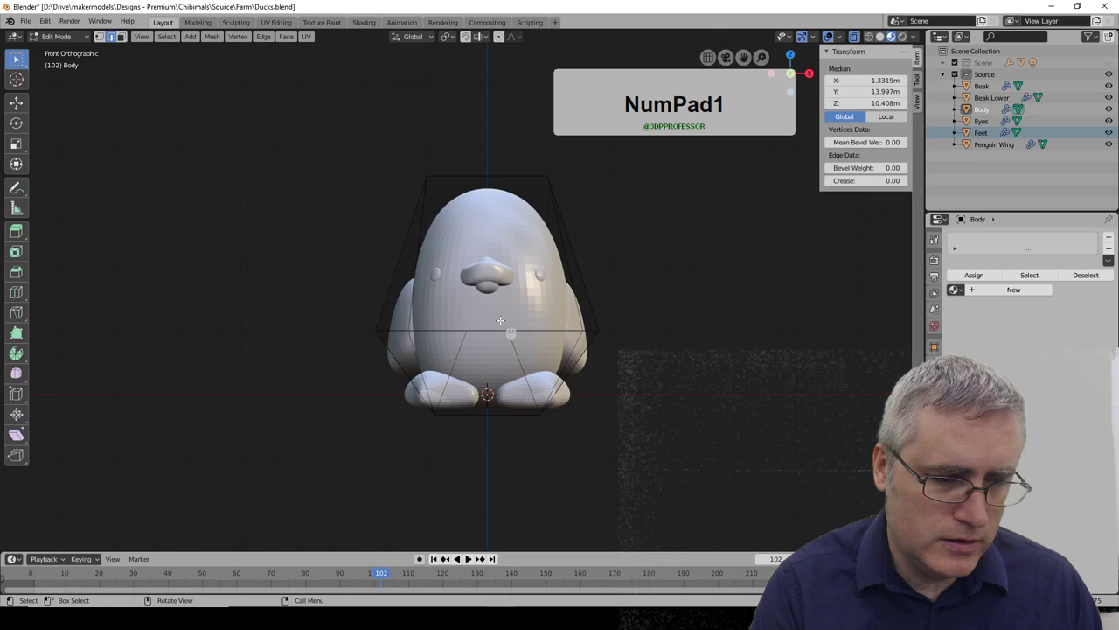
{"action": "key", "text": "KP_Enter"}
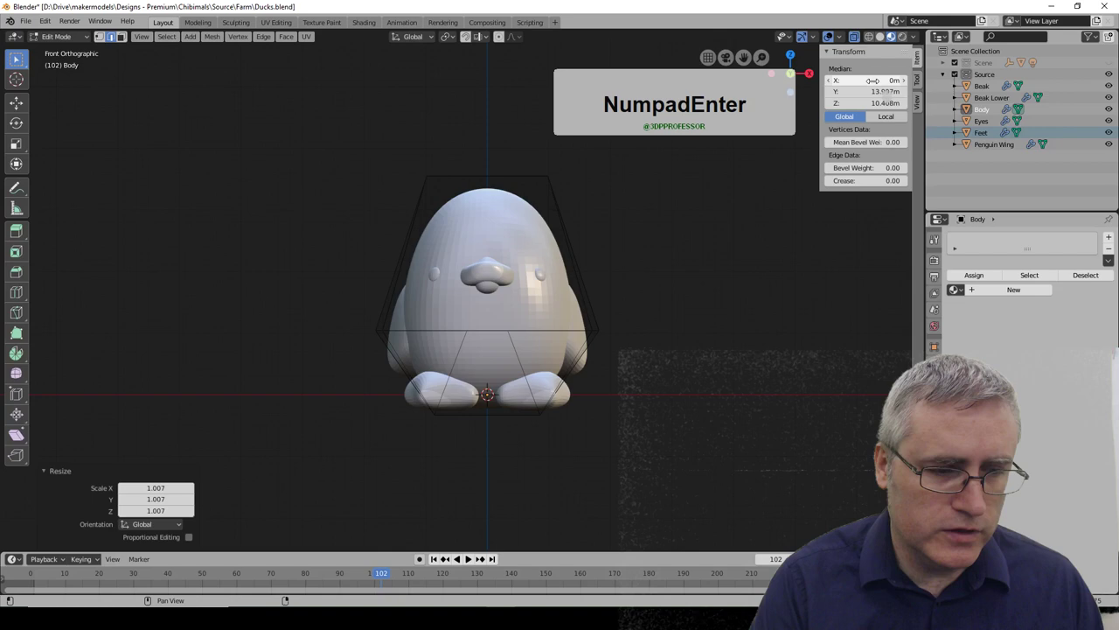
{"action": "middle_click_drag", "start_coordinate": [744, 175], "coordinate": [682, 280]}
{"action": "left_click", "coordinate": [682, 279]}
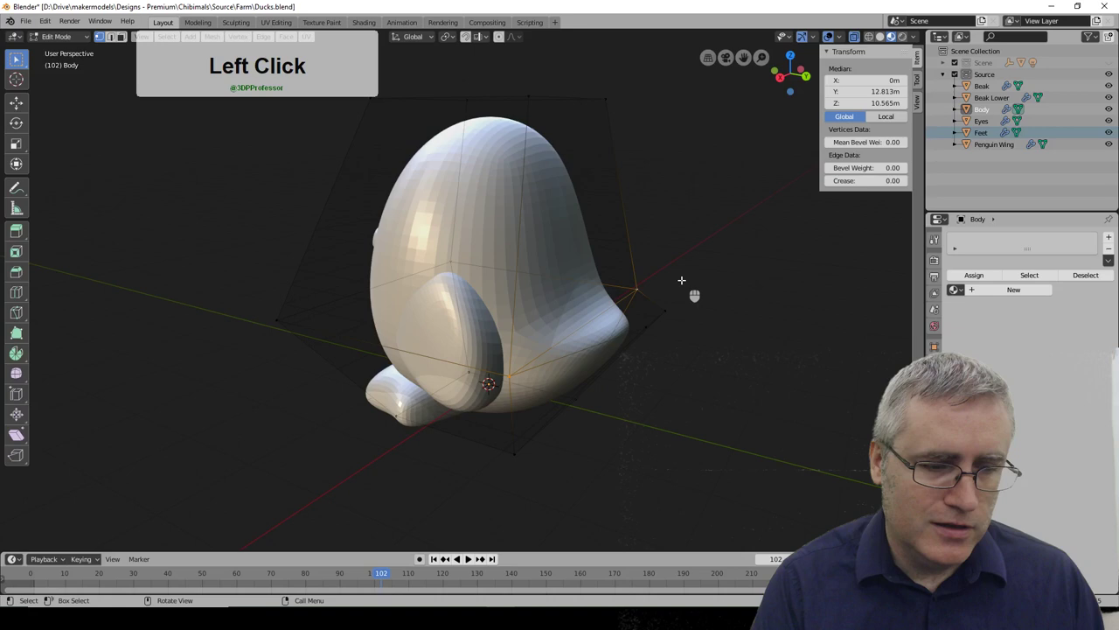
{"action": "key", "text": "KP_1"}
{"action": "key", "text": "Tab"}
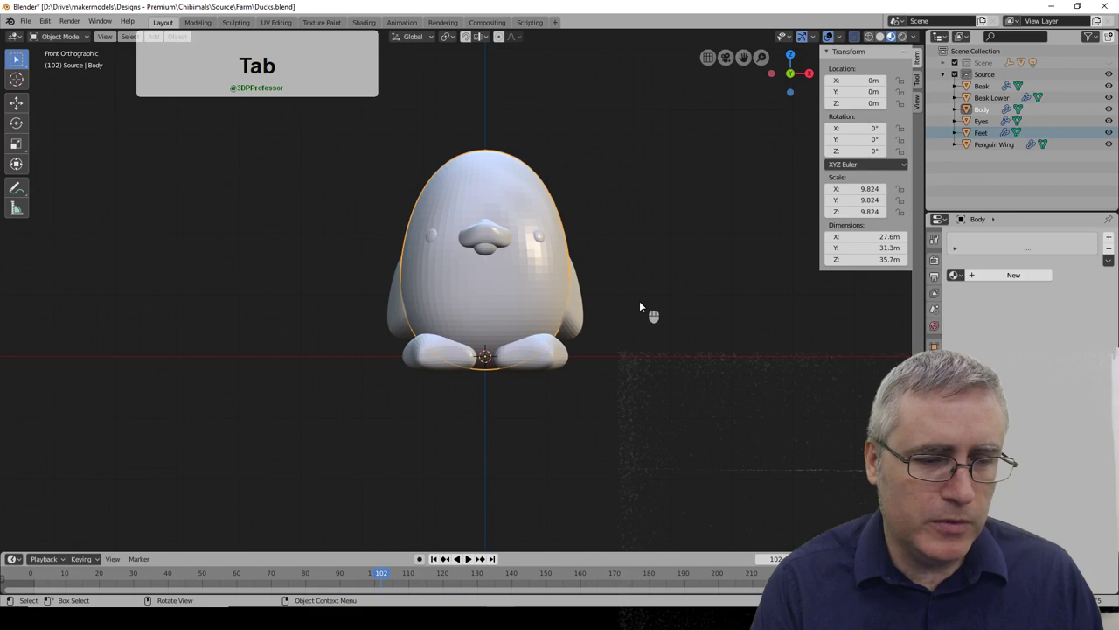
Cut new edges across the top of the foot on the Feet mesh with the Knife
{"action": "middle_click_drag", "start_coordinate": [639, 305], "coordinate": [546, 326]}
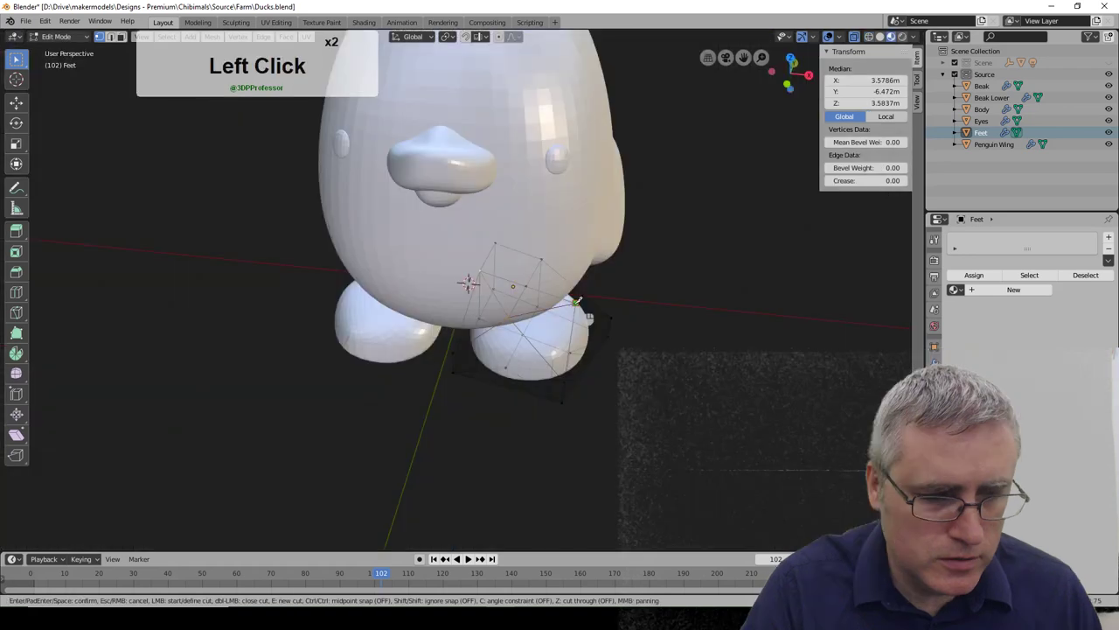
{"action": "key", "text": "Return"}
{"action": "key", "text": "k"}
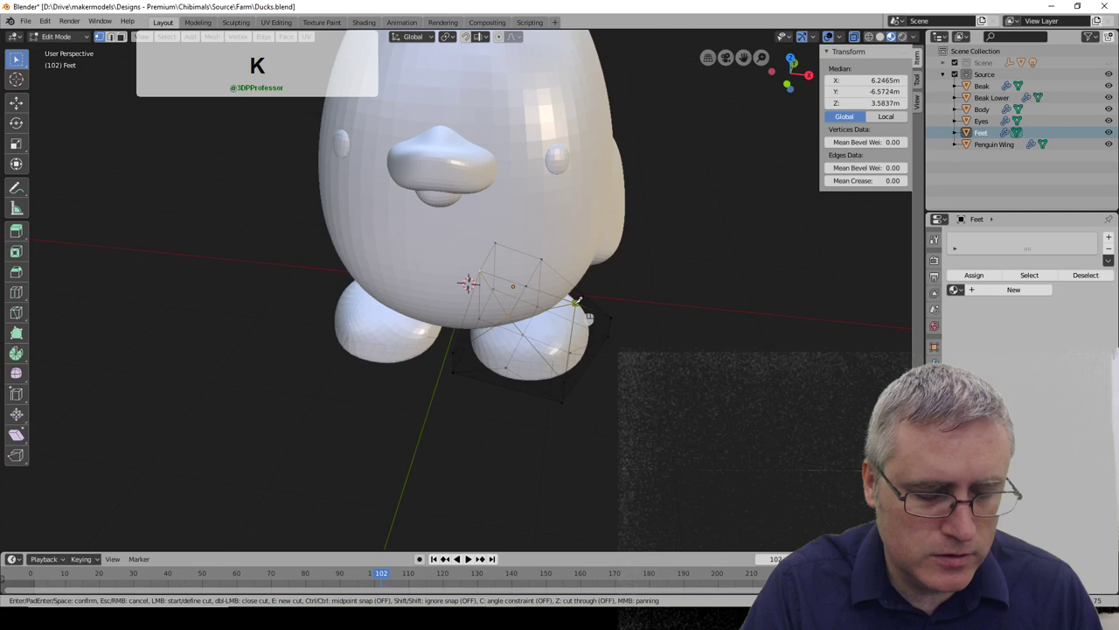
{"action": "middle_click_drag", "start_coordinate": [577, 301], "coordinate": [524, 323]}
{"action": "key", "text": "Return"}
Lower the selected vertices on top of the foot along the global Z axis
{"action": "key", "text": "g"}
{"action": "key", "text": "z"}
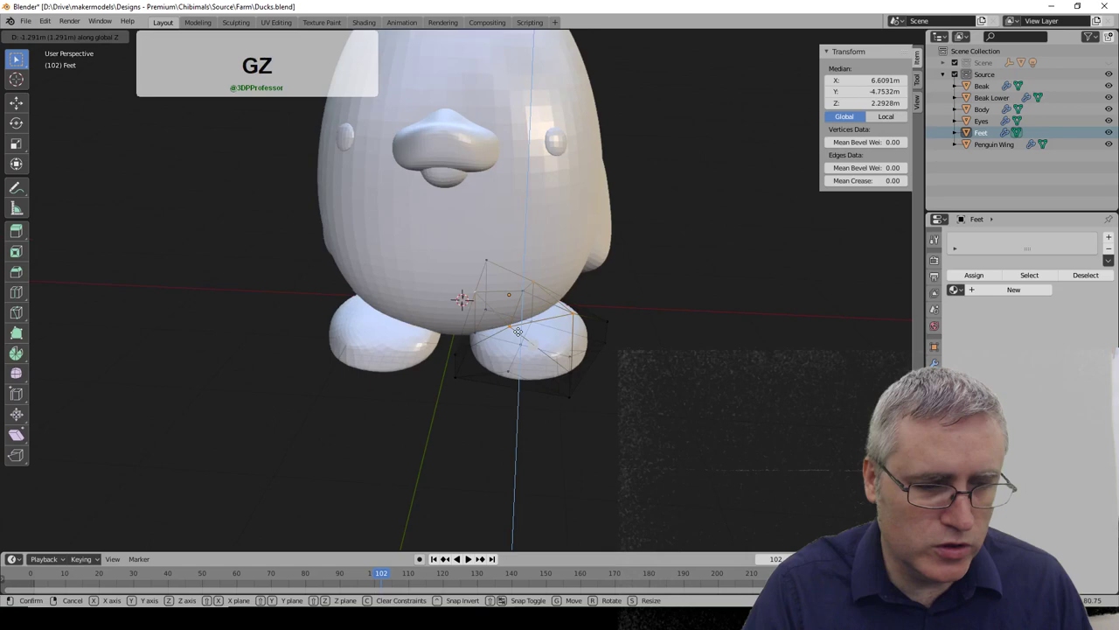